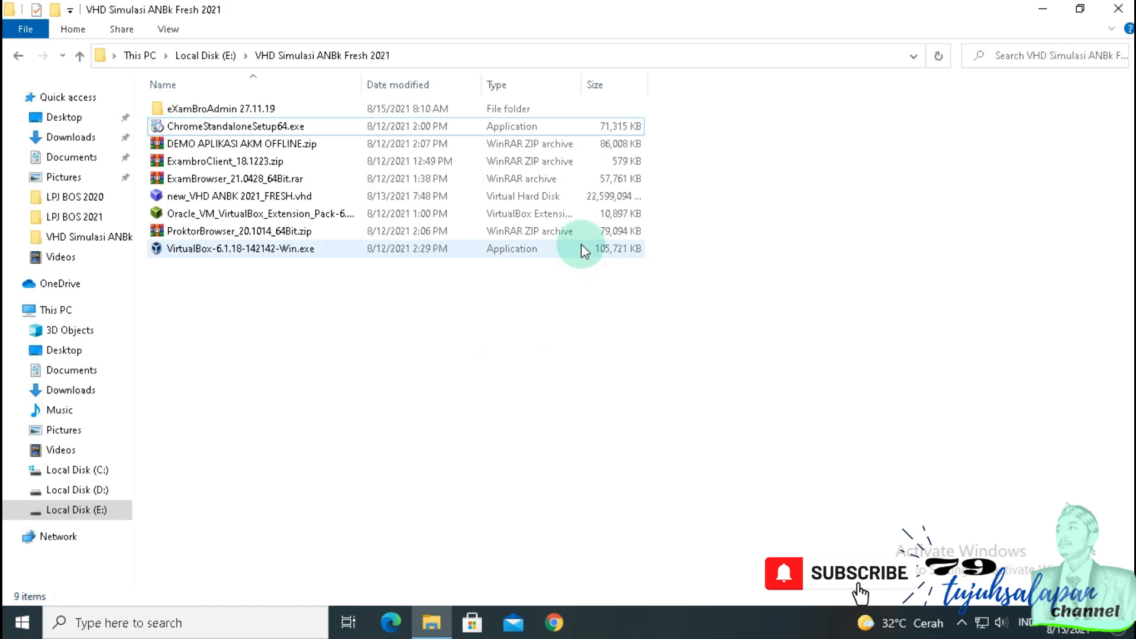
- Close the file window and open the management settings of Windows Virus & threat protection
click(1118, 8)
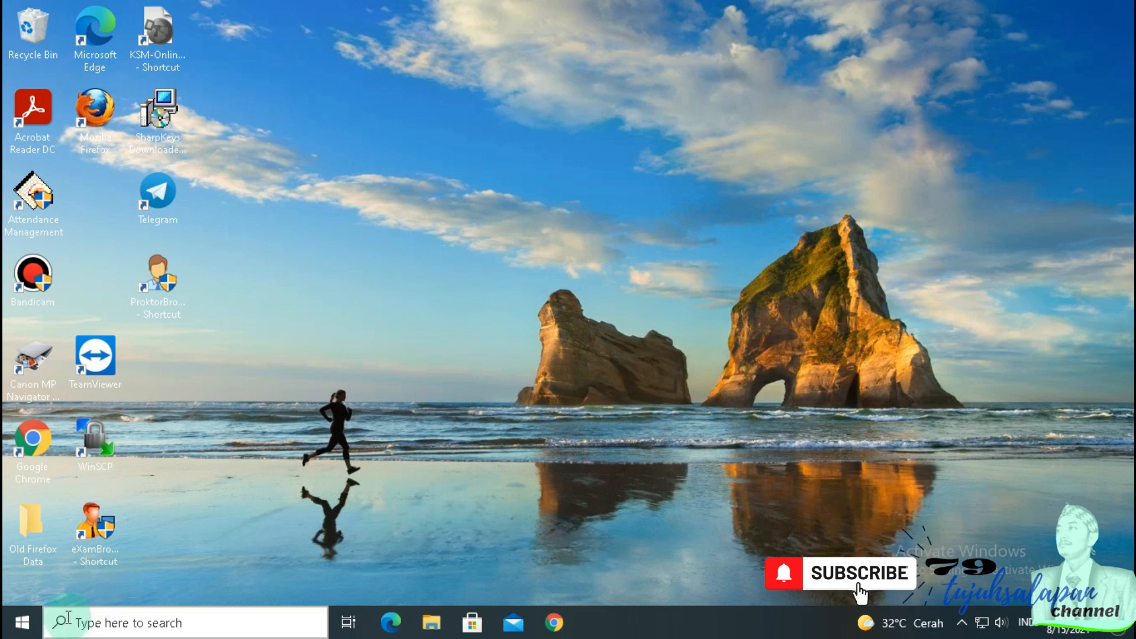
click(24, 626)
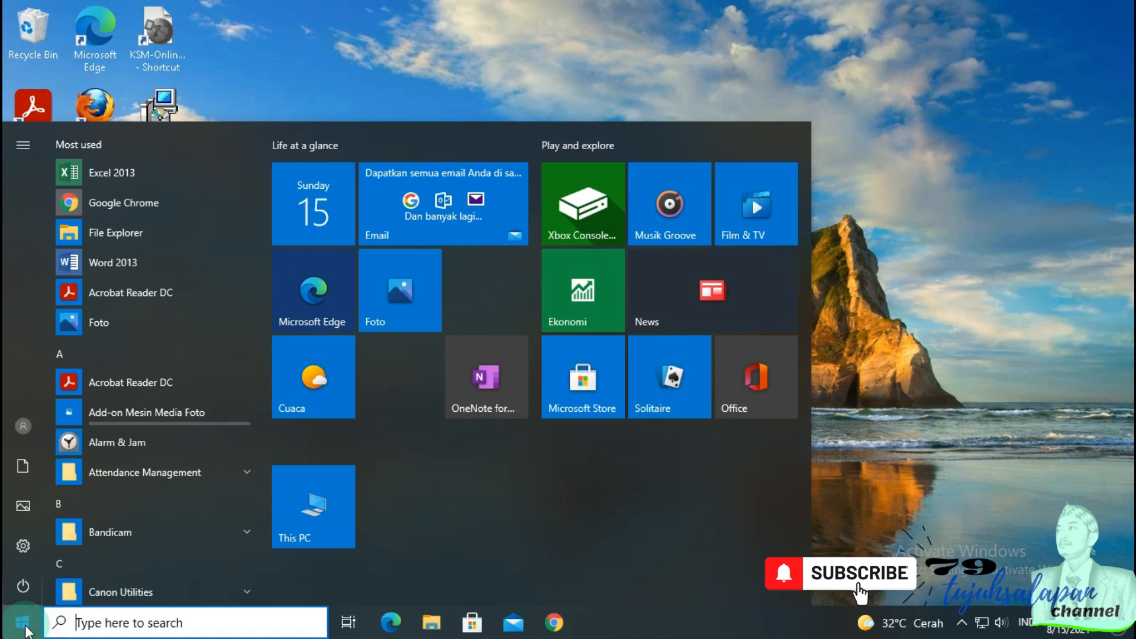
text(virus)
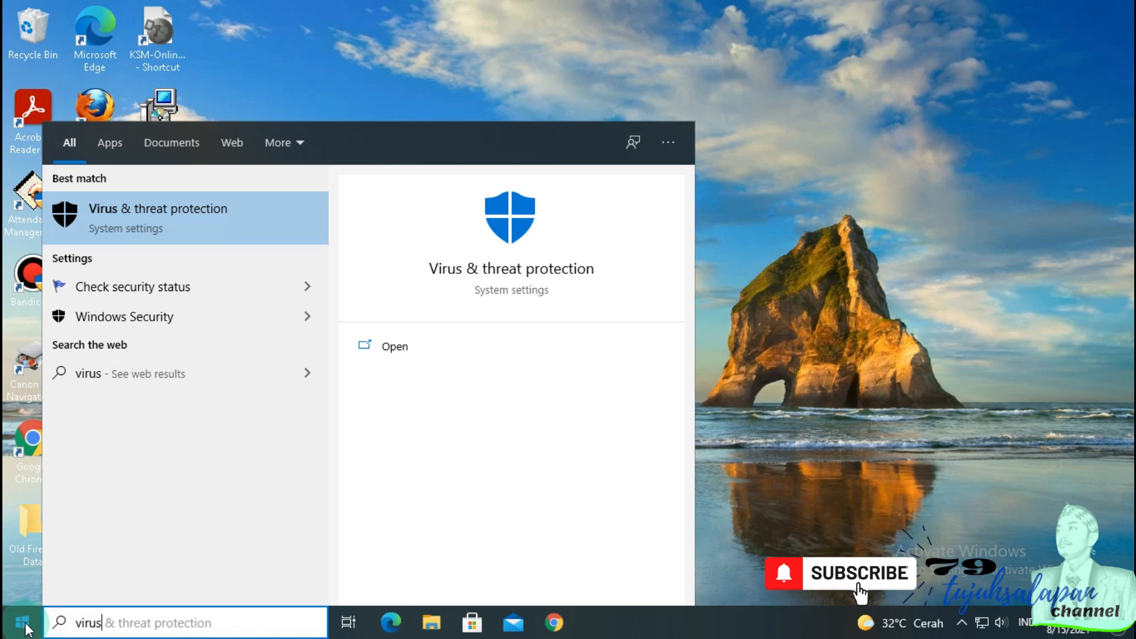
click(224, 222)
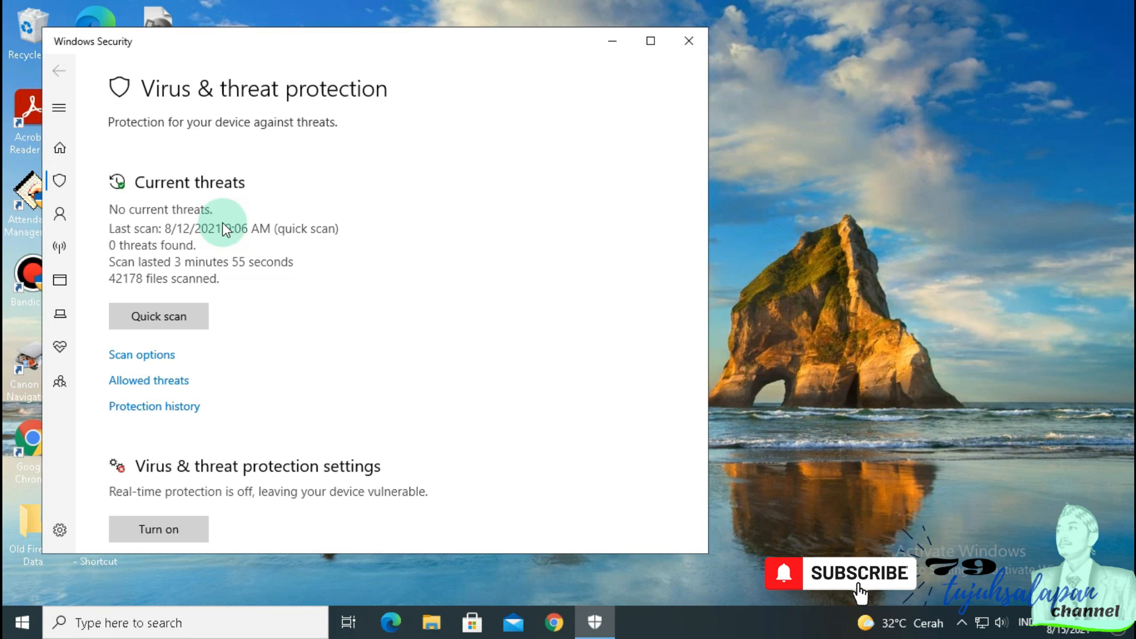
scroll(198, 396, down, 3)
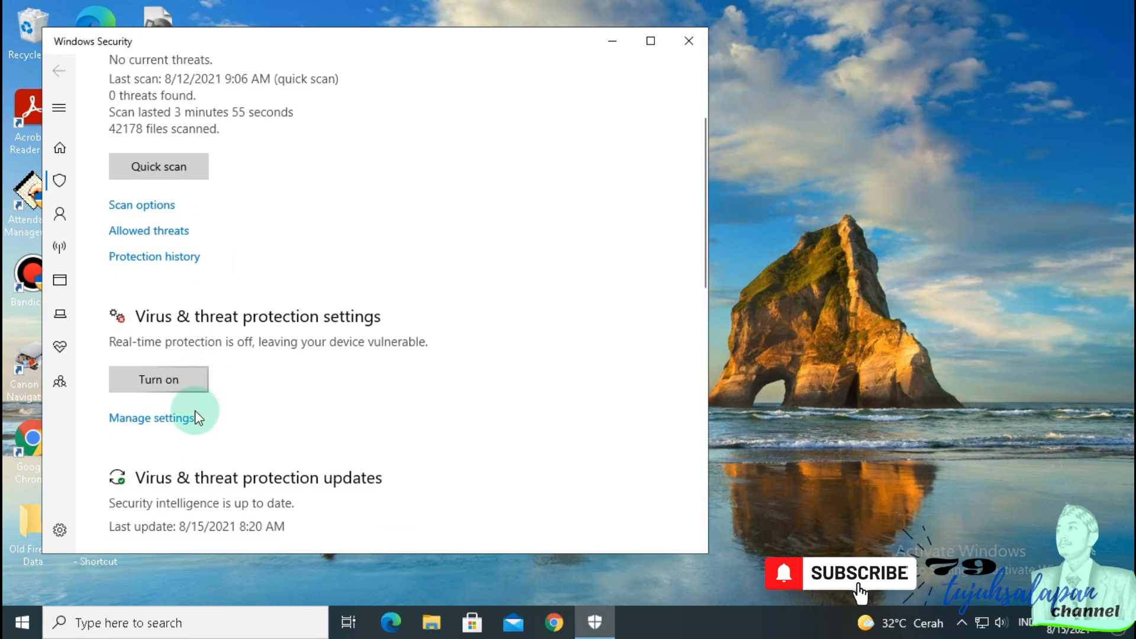
click(184, 421)
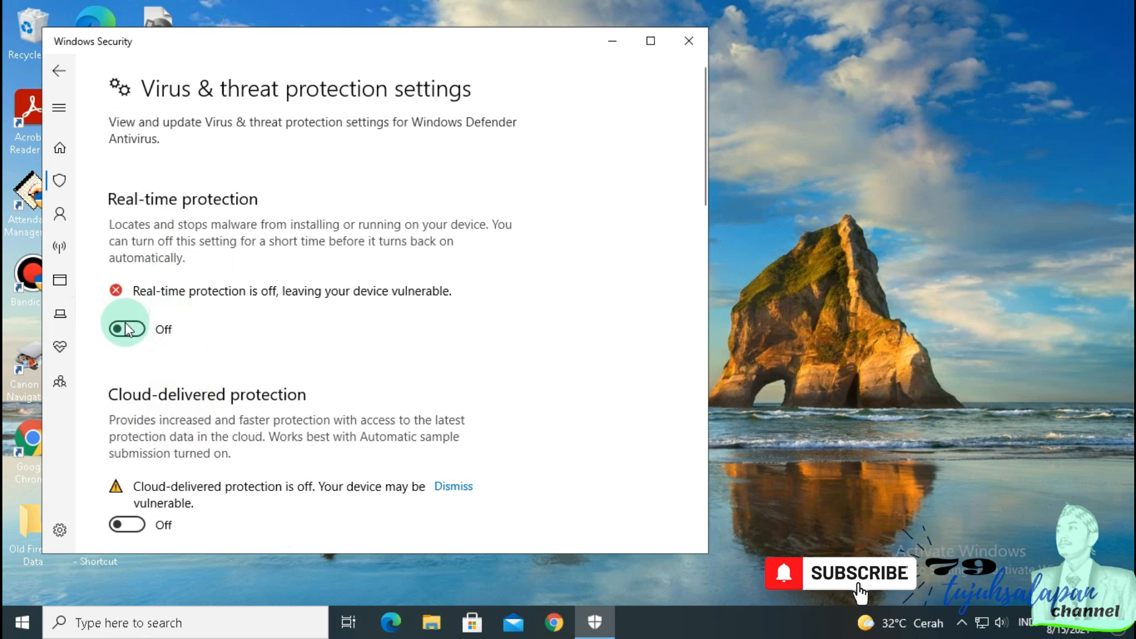
- Review the protection settings and open the list of Windows Defender Antivirus exclusions
scroll(125, 314, down, 5)
scroll(142, 382, down, 8)
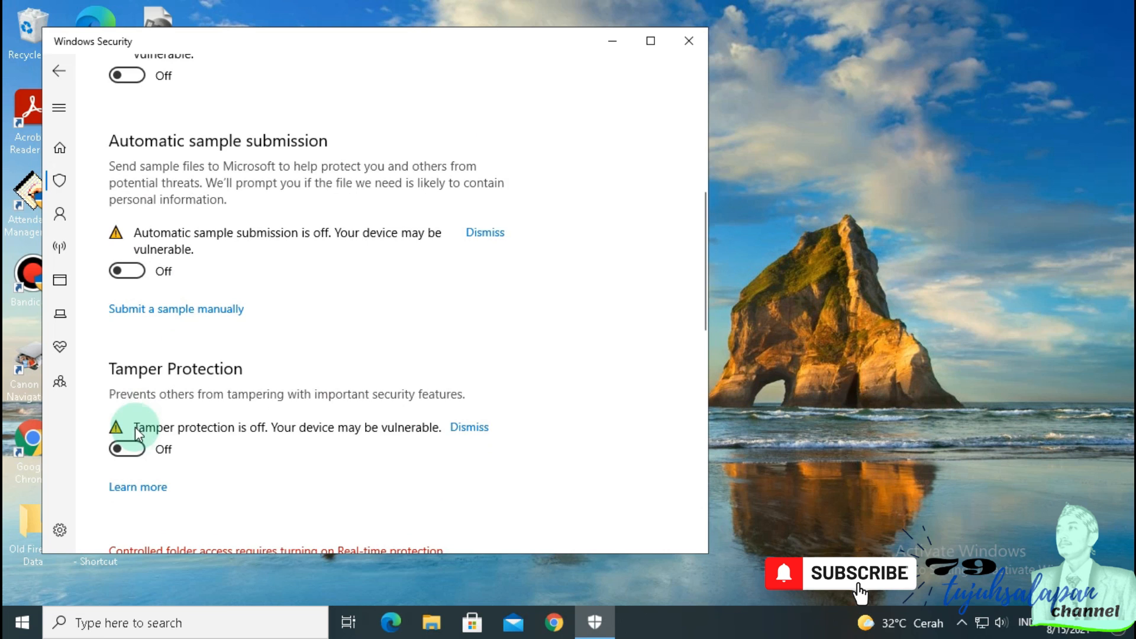
scroll(137, 433, down, 12)
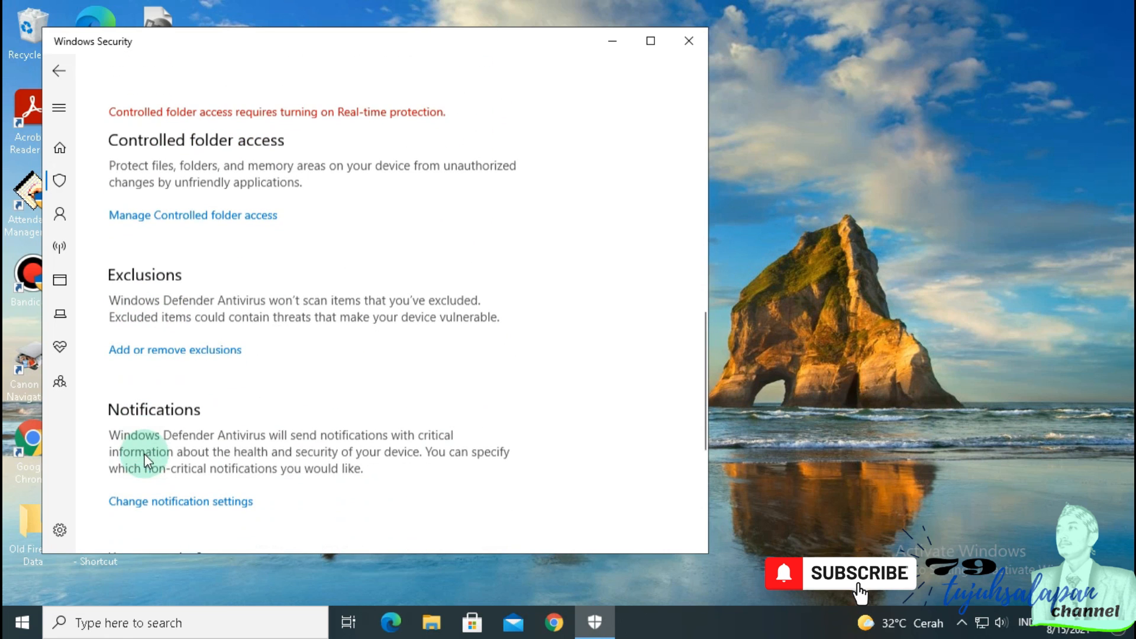
click(175, 342)
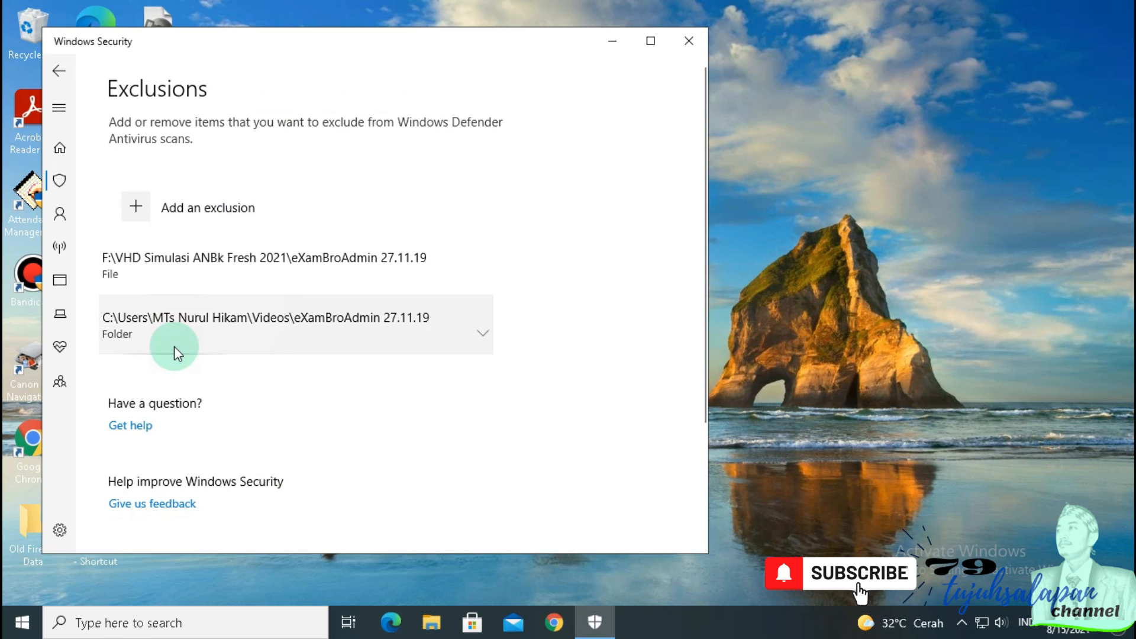
- Add eXamBroAdmin.exe from the VHD Simulasi ANBk Fresh 2021\eXamBroAdmin 27.11.19 folder on drive E: as a file exclusion, and close Windows Security
click(203, 217)
click(185, 247)
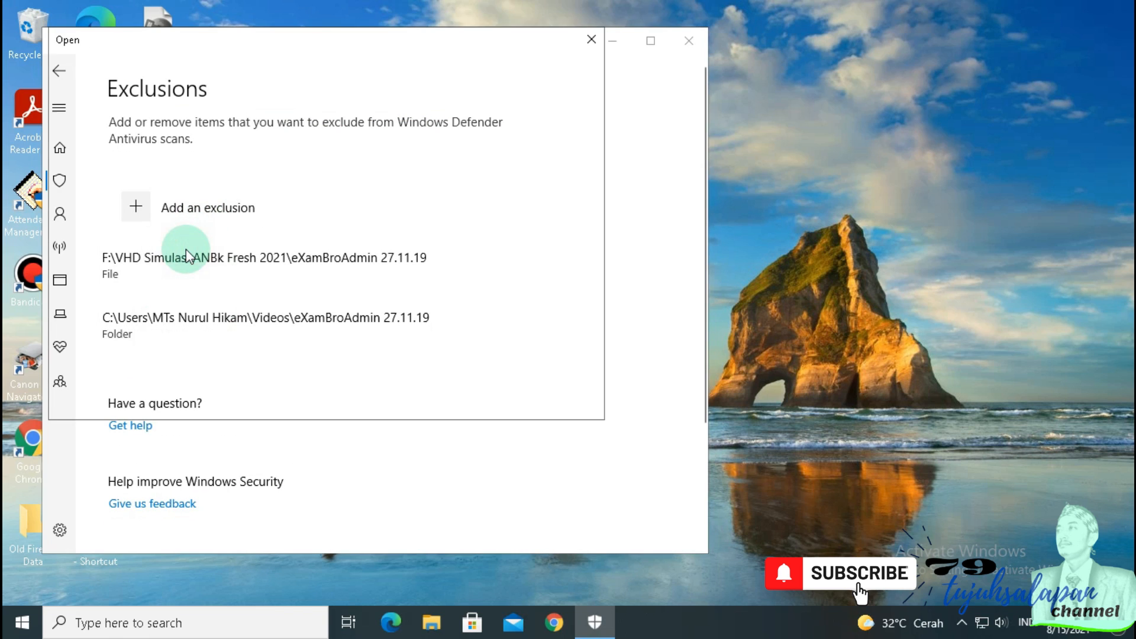
click(340, 303)
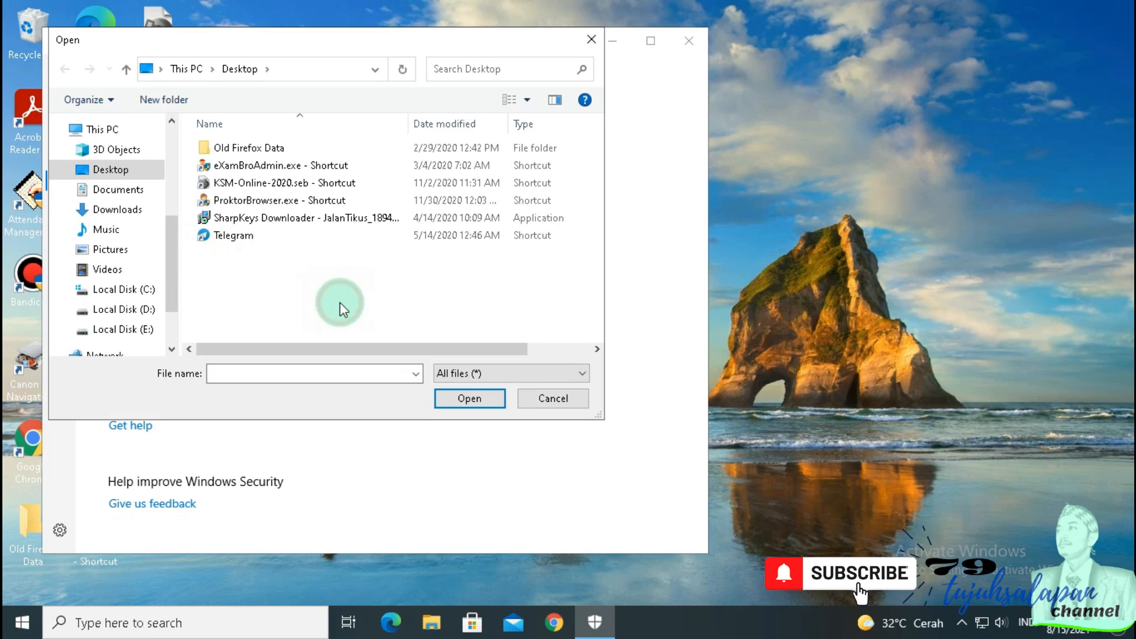
click(314, 169)
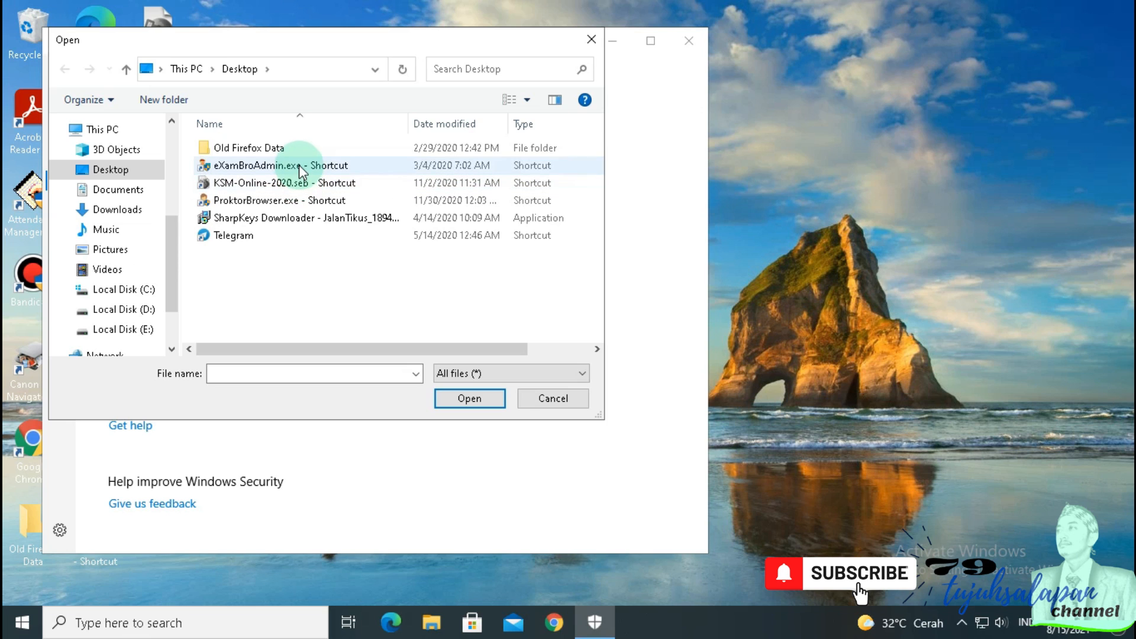
click(299, 165)
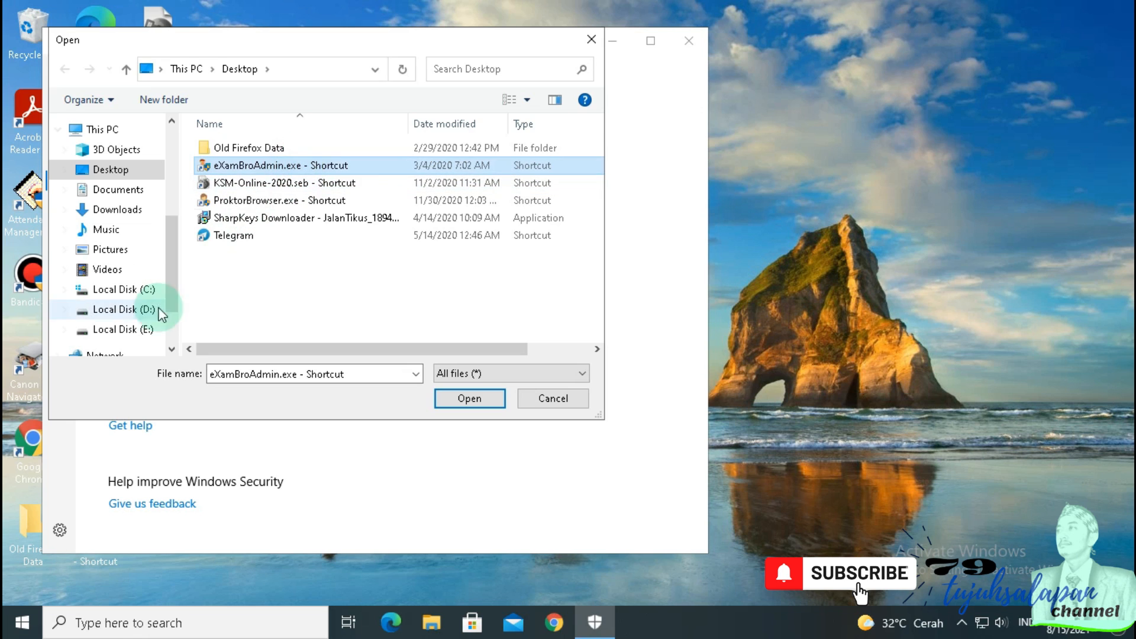
click(123, 329)
scroll(321, 295, down, 2)
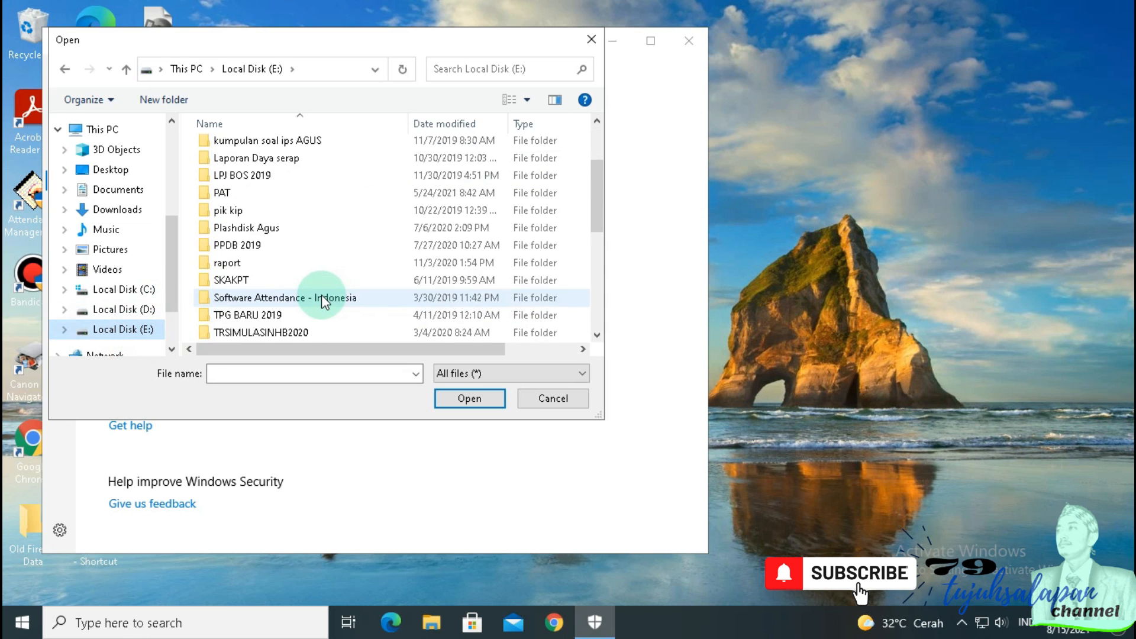
scroll(321, 294, down, 3)
double_click(289, 228)
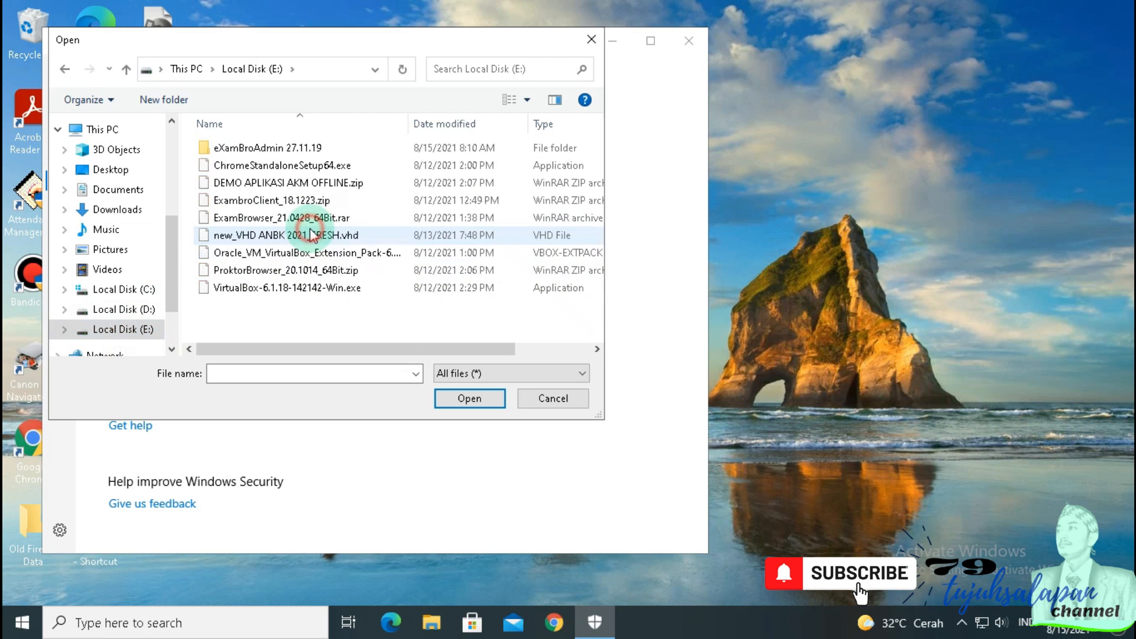
click(293, 148)
double_click(293, 147)
click(286, 149)
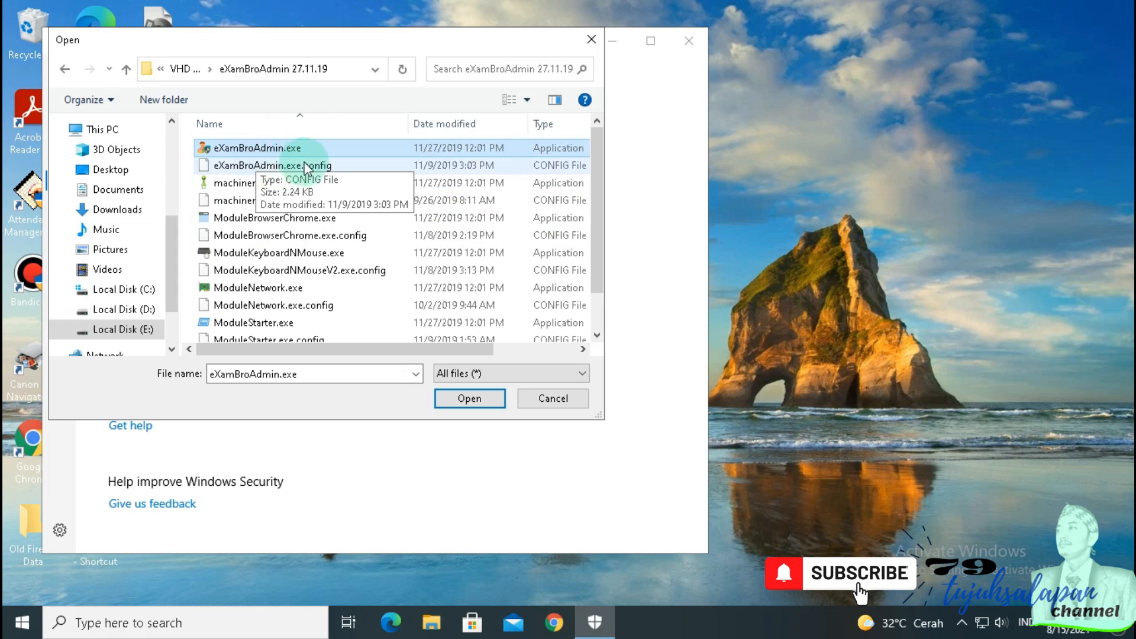
click(475, 400)
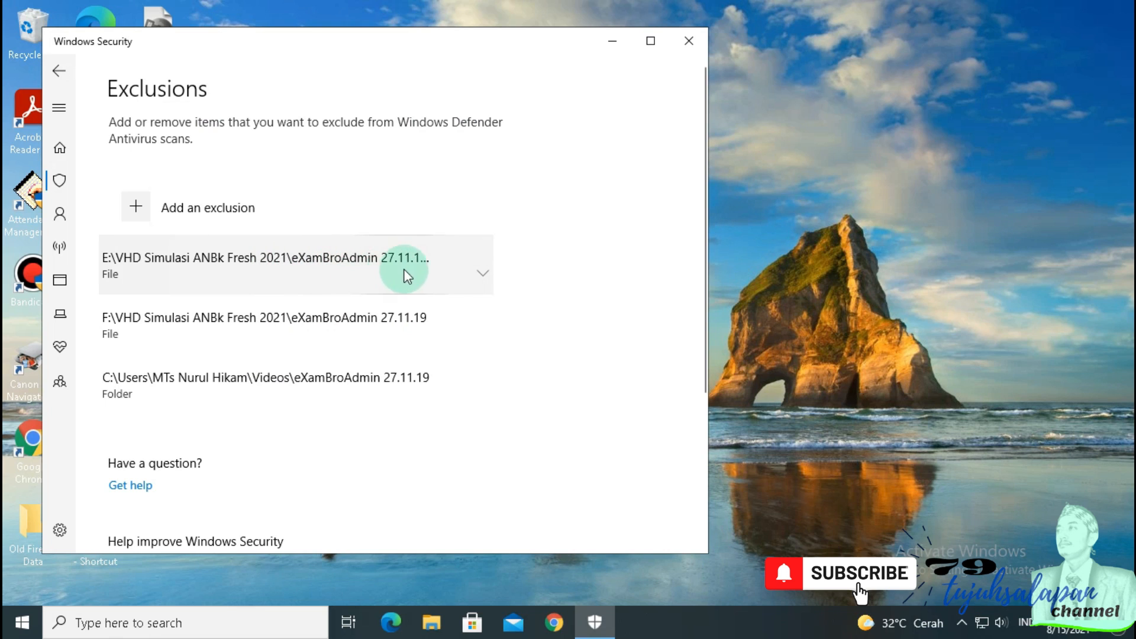
click(690, 41)
- Open the Windows Defender Firewall settings for turning the firewall on or off per network type
click(33, 631)
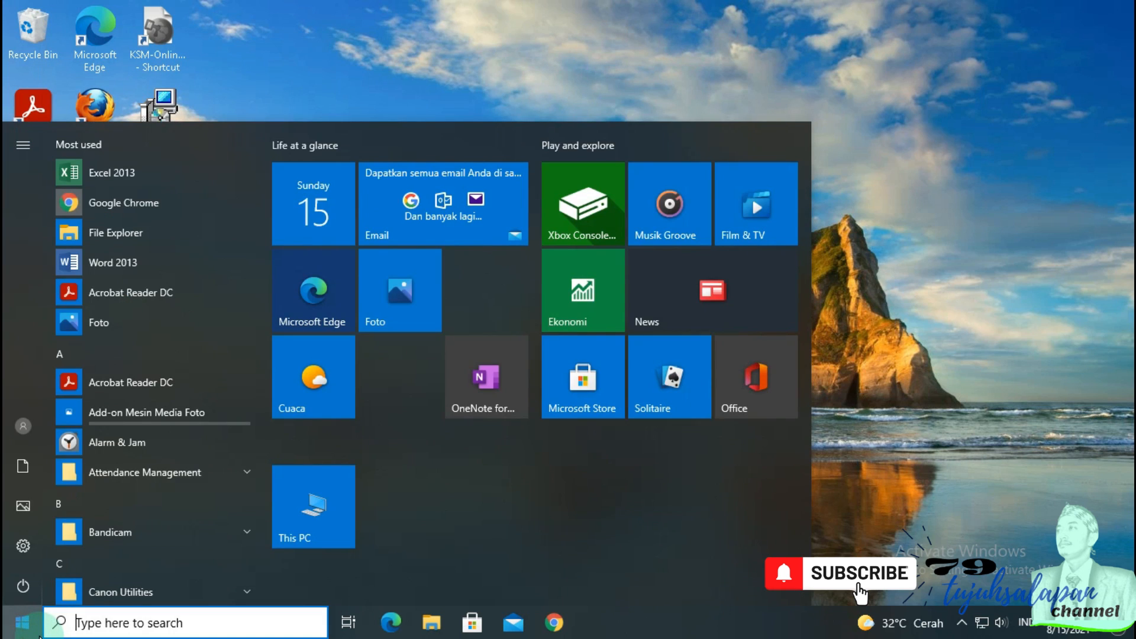
text(firewa)
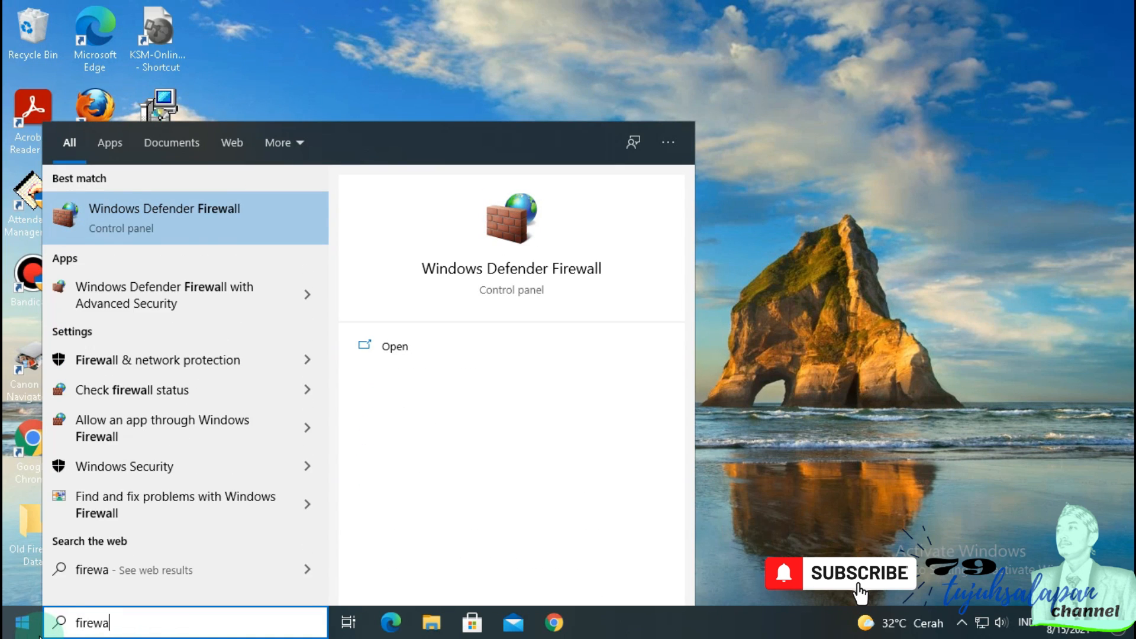
click(94, 216)
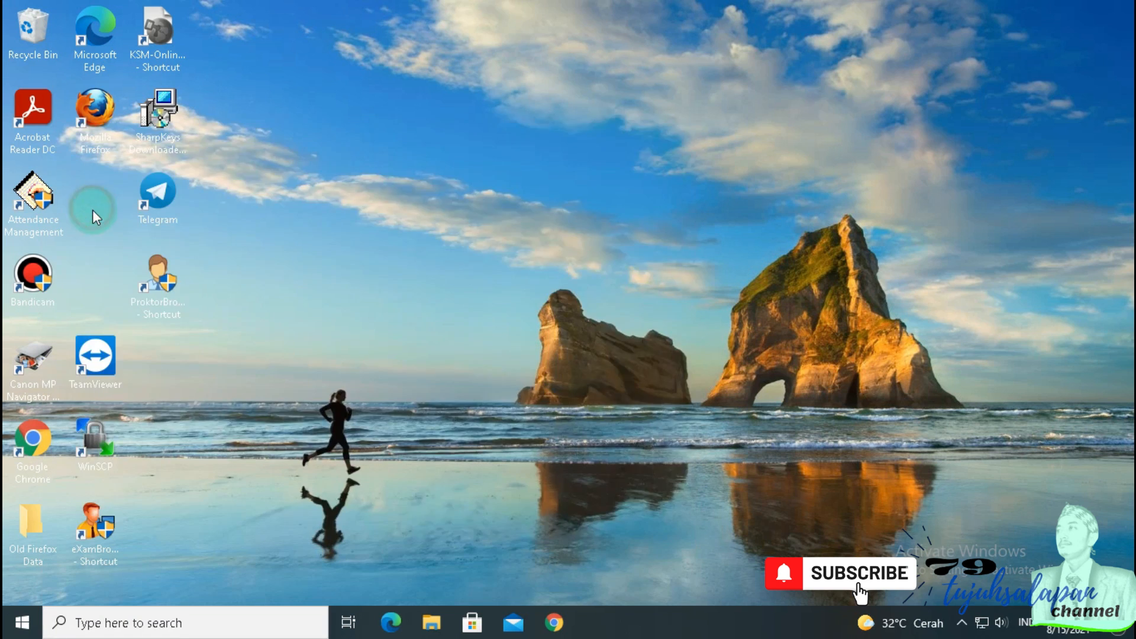
click(172, 236)
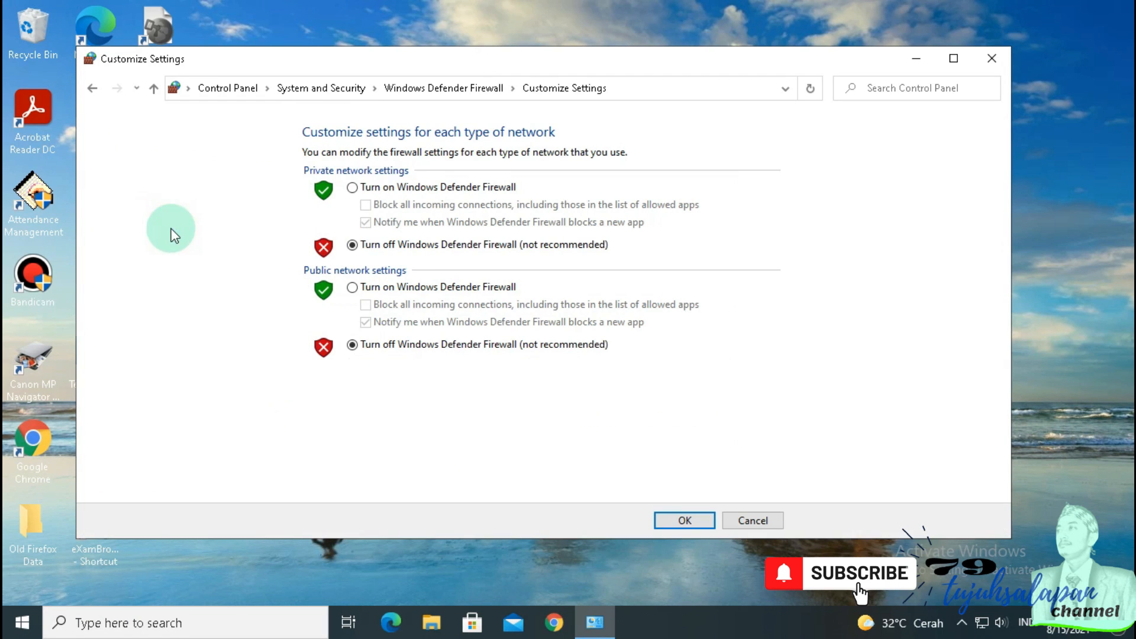
- Turn on Windows Defender Firewall for both private and public networks
click(372, 187)
click(391, 288)
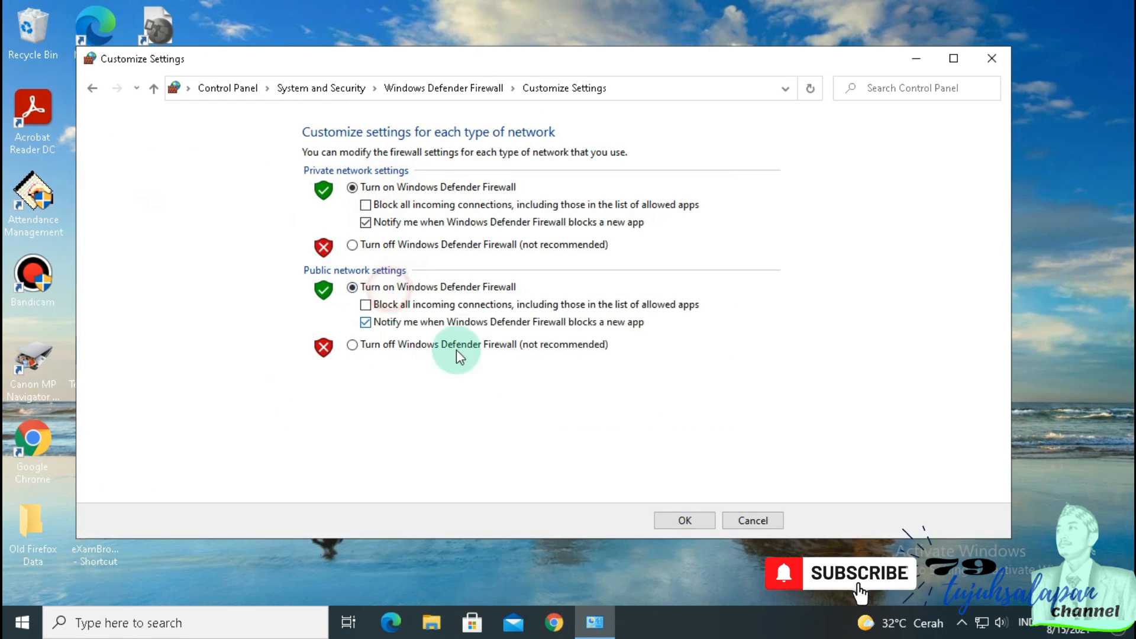
click(685, 519)
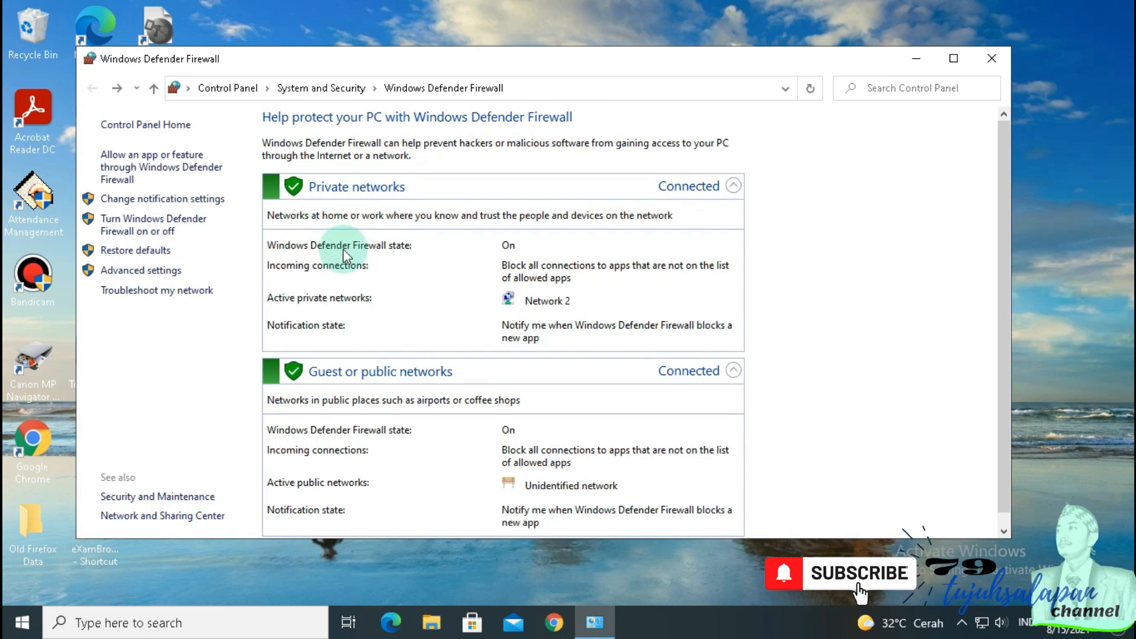
- Turn off Windows Defender Firewall for both private and public networks and close the firewall window
click(178, 232)
click(395, 250)
click(391, 348)
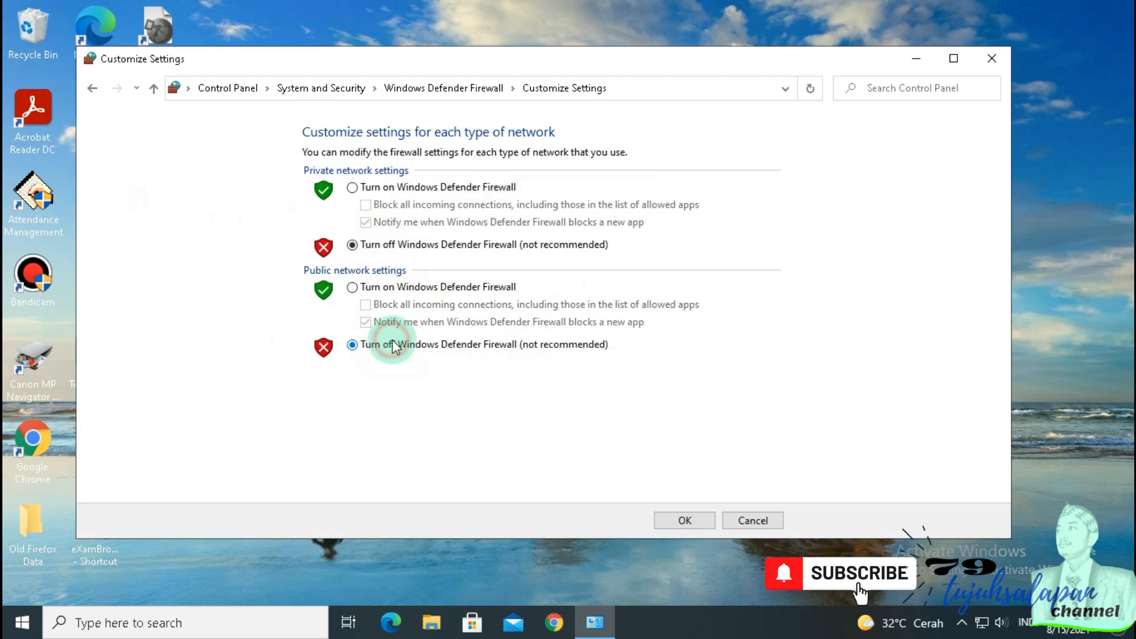
click(683, 520)
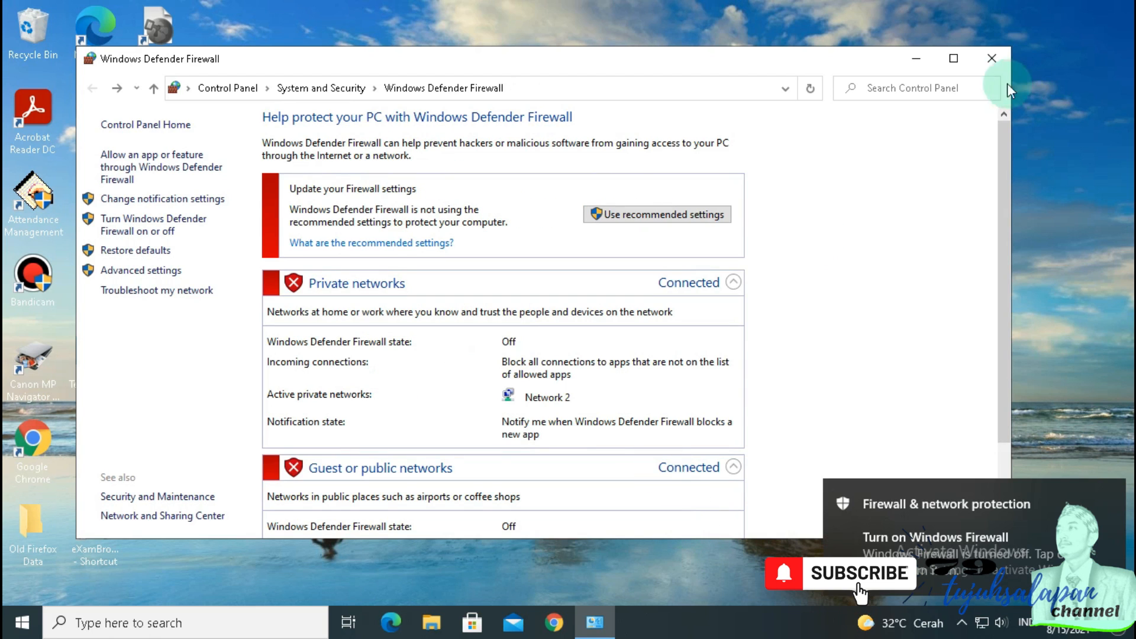
click(991, 58)
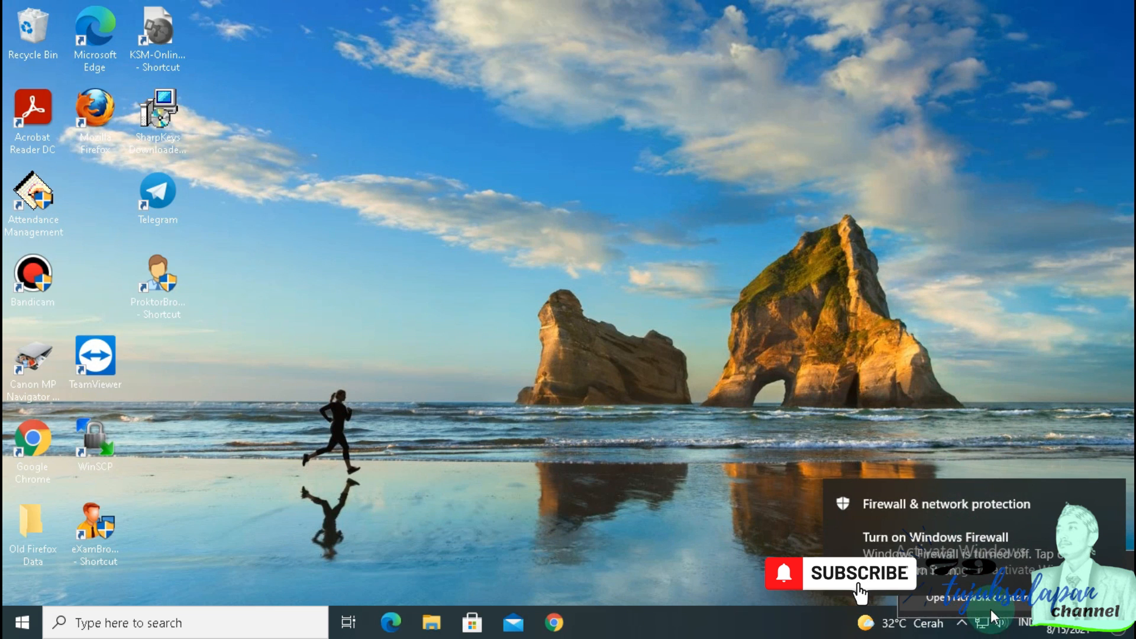
- Open the Network Connections window listing the computer's Ethernet adapters
click(508, 390)
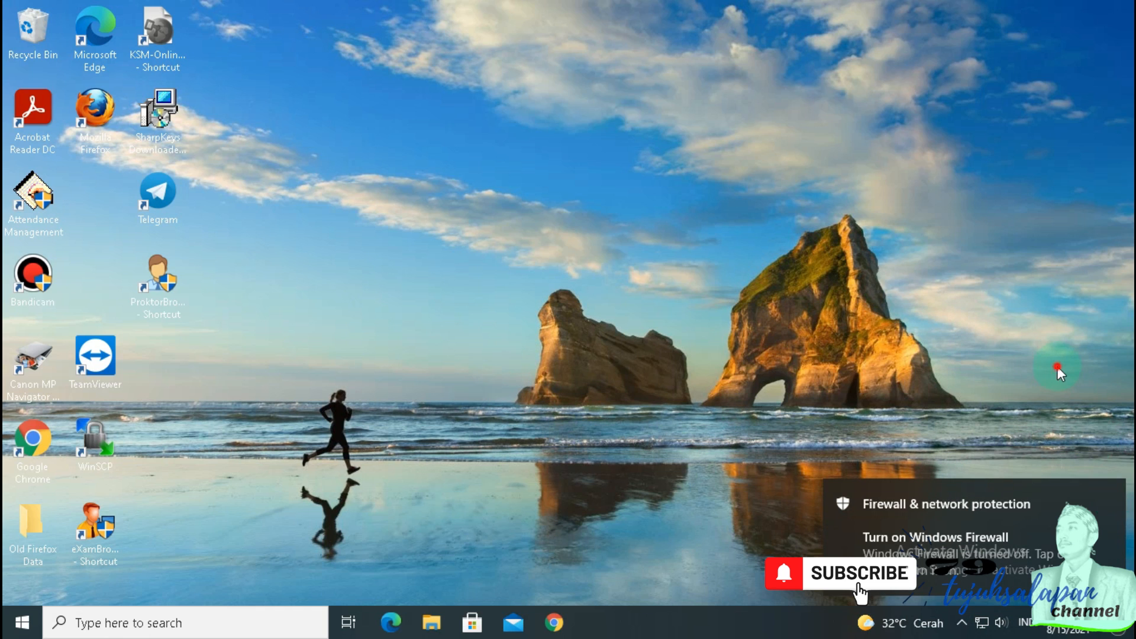
right_click(980, 626)
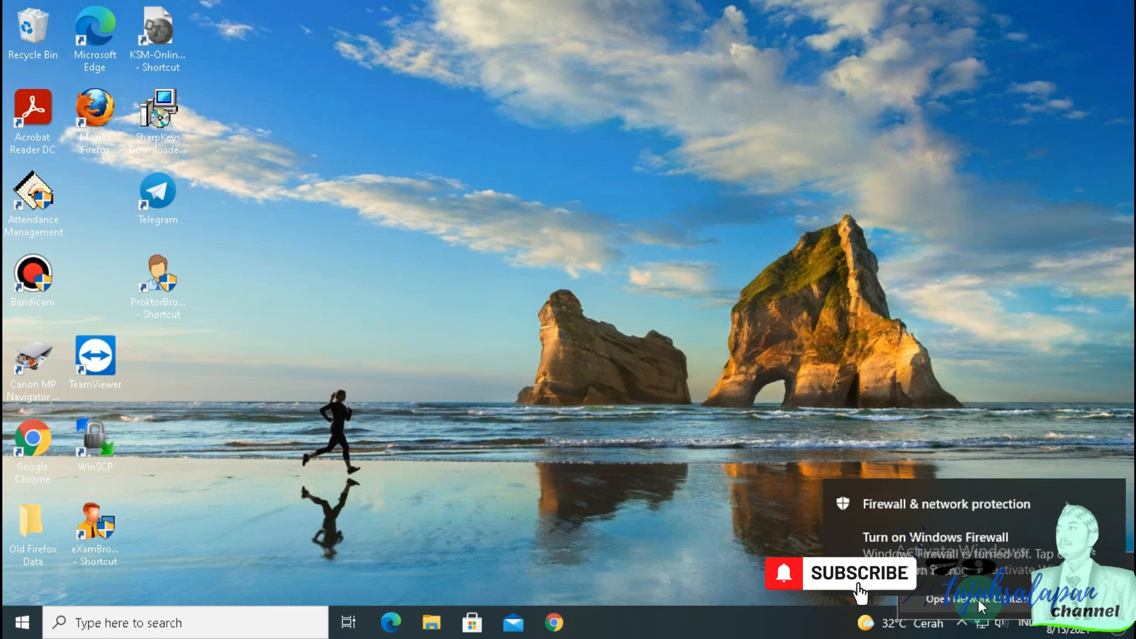
click(978, 599)
click(367, 279)
click(619, 319)
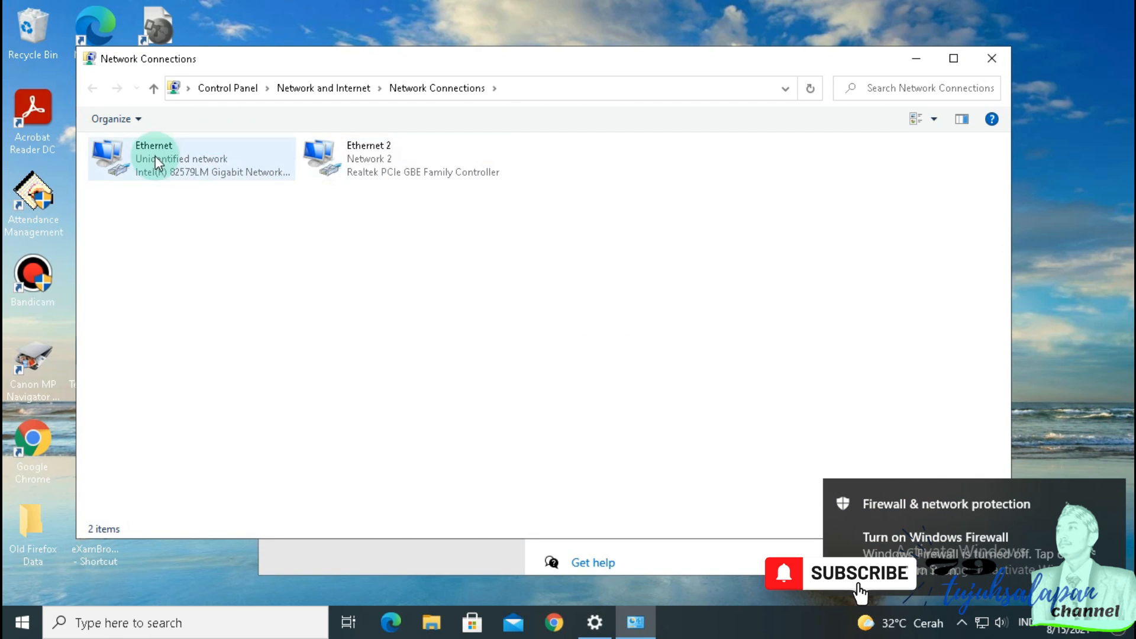
- Open the Internet Protocol Version 4 (TCP/IPv4) properties of the Ethernet 2 adapter
click(374, 167)
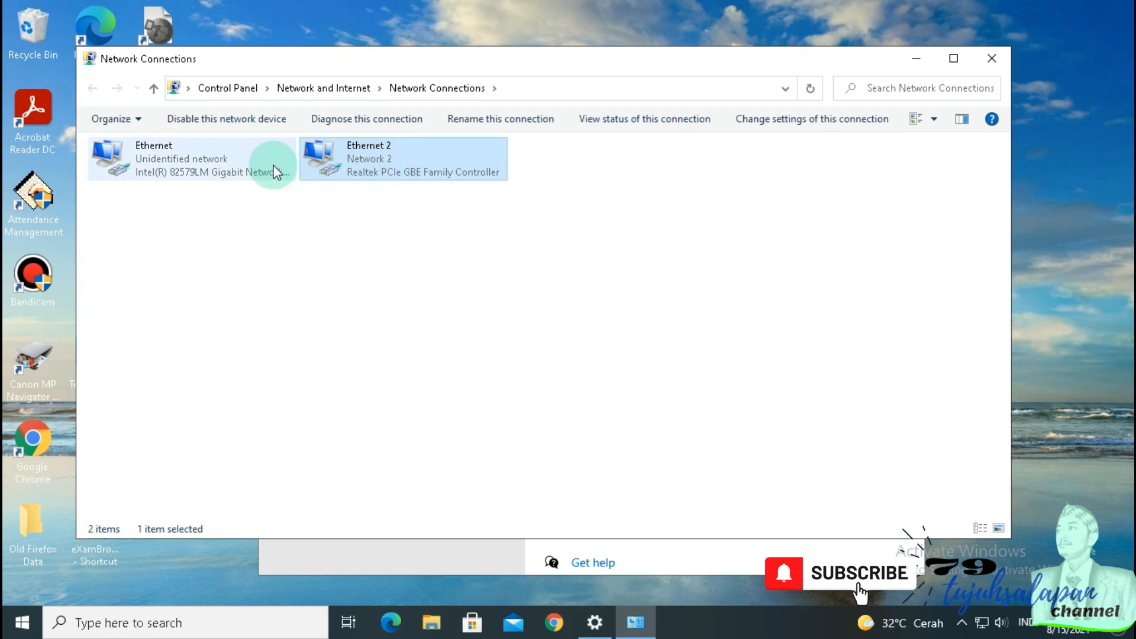
click(234, 162)
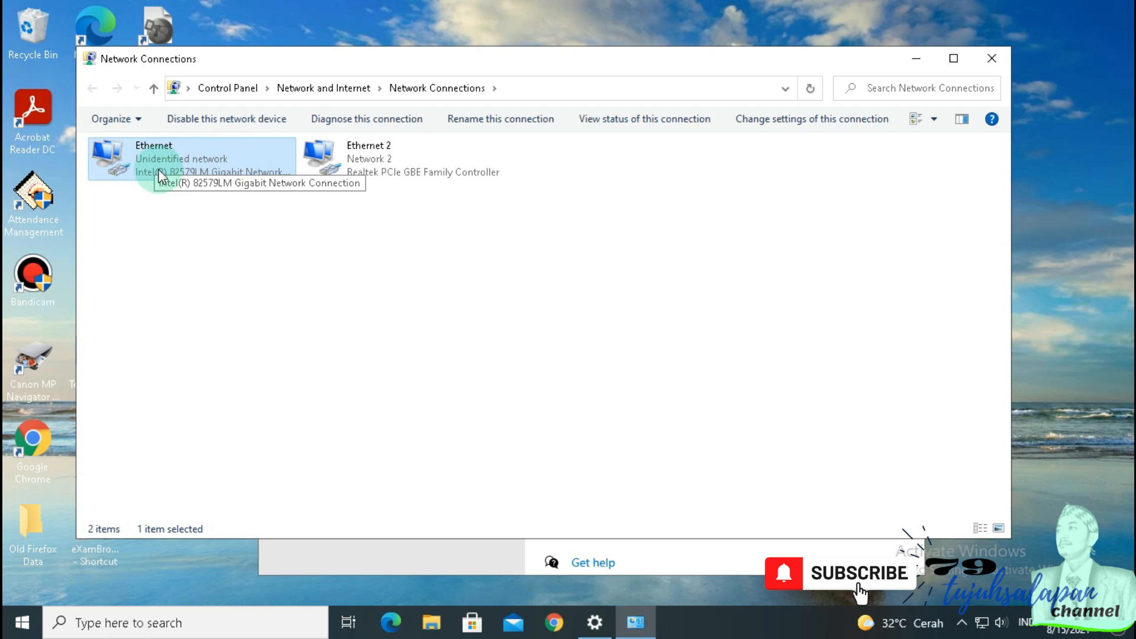
click(379, 156)
click(192, 151)
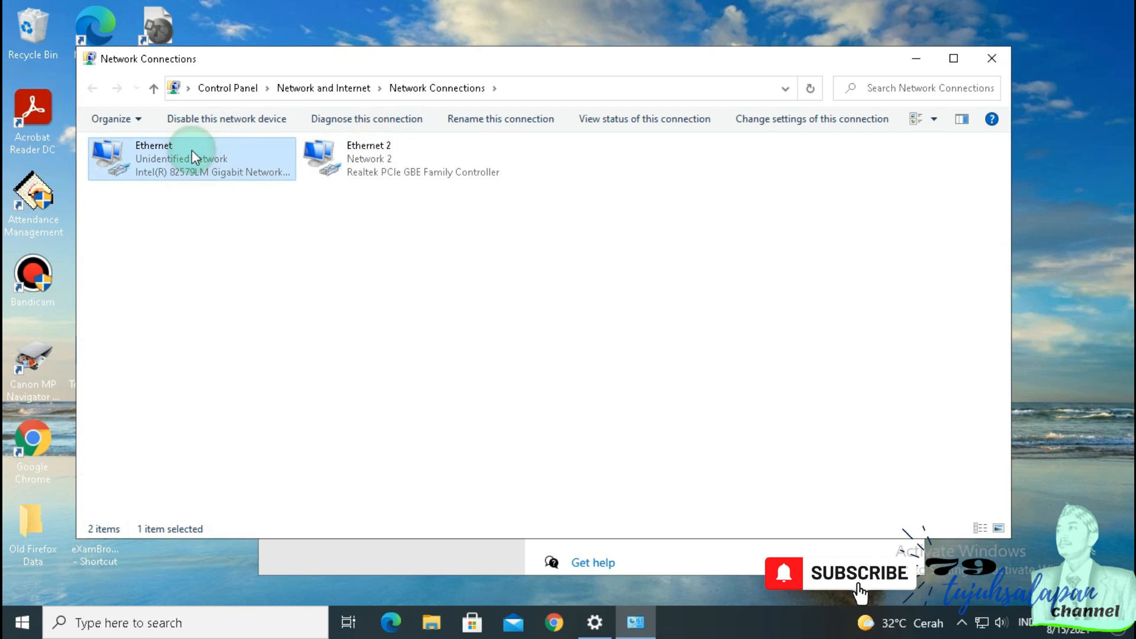
click(373, 151)
right_click(381, 149)
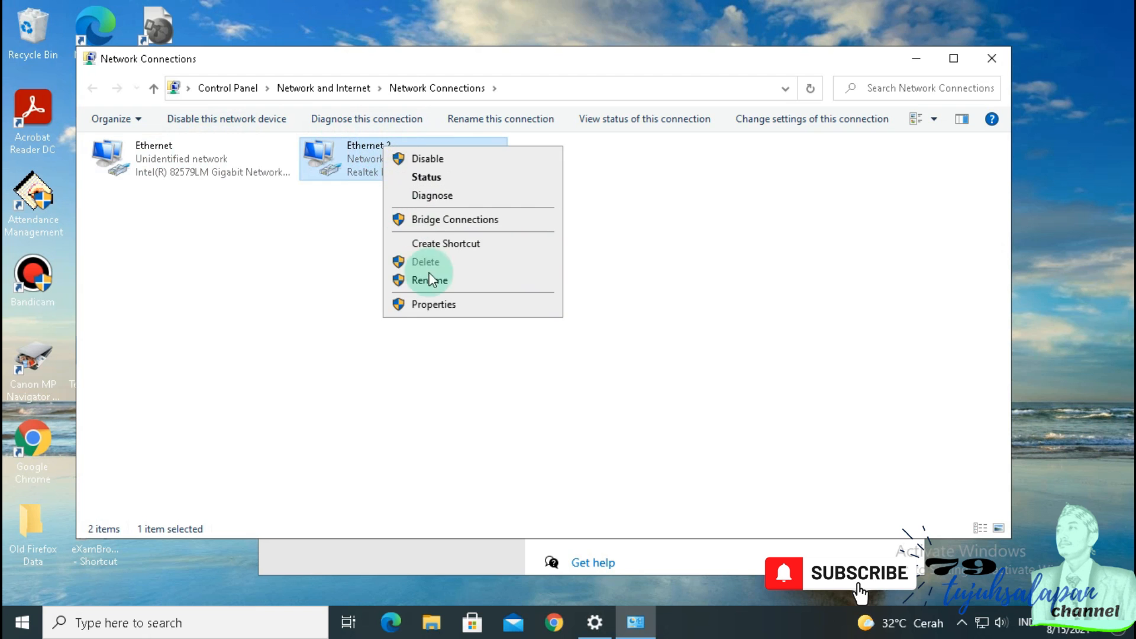
click(453, 305)
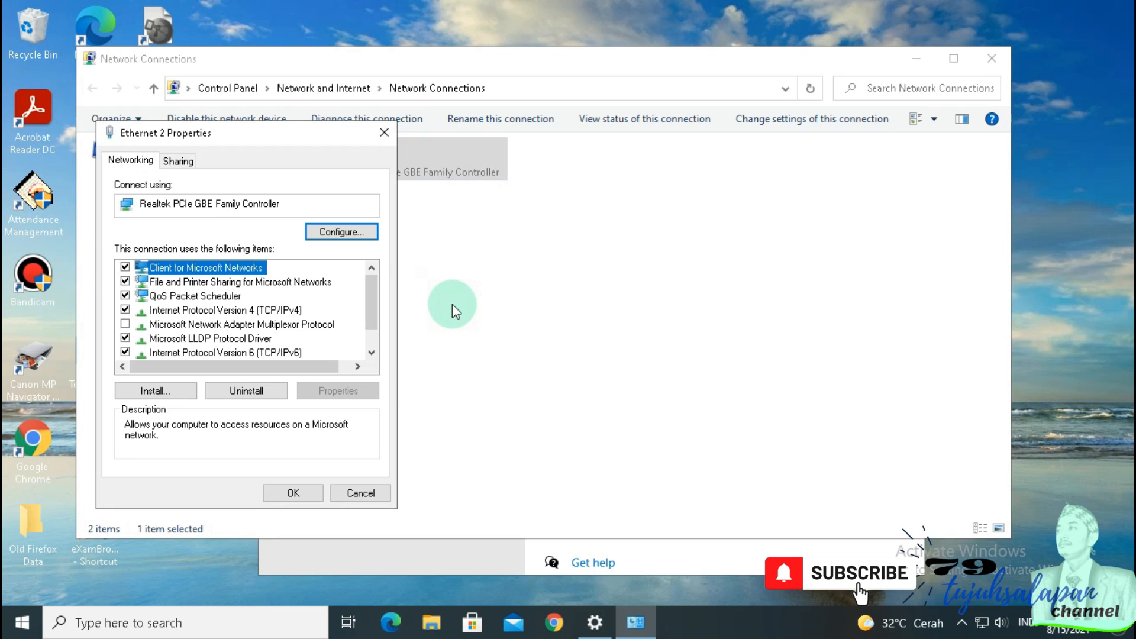
double_click(224, 309)
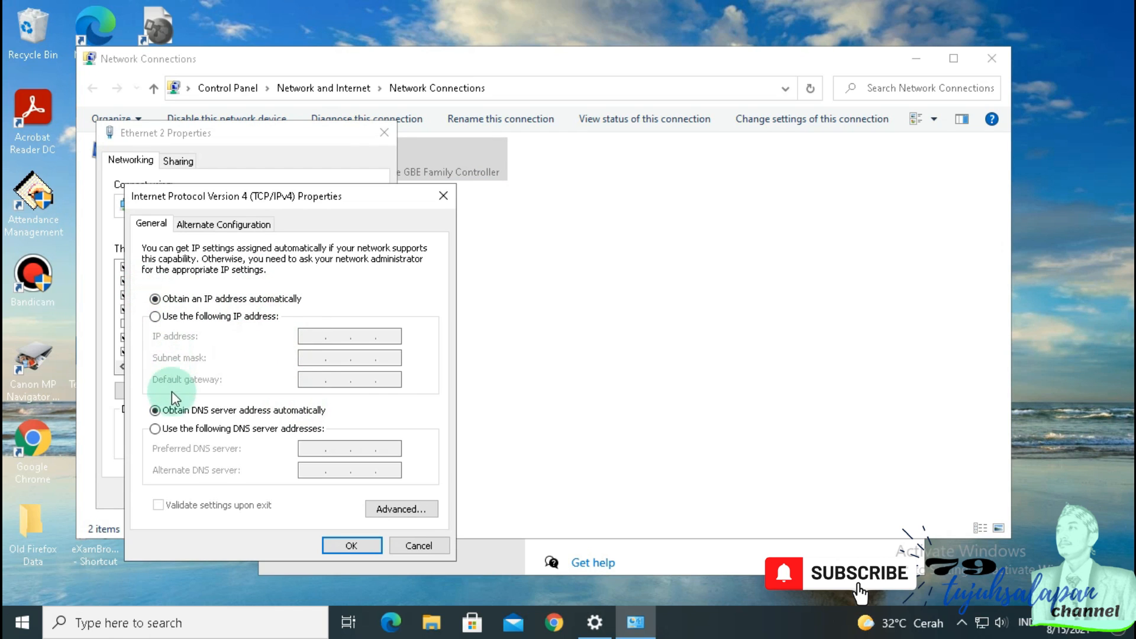
- Accept the Ethernet 2 property dialogs and open the Internet Protocol Version 4 (TCP/IPv4) properties of the Ethernet adapter
click(352, 545)
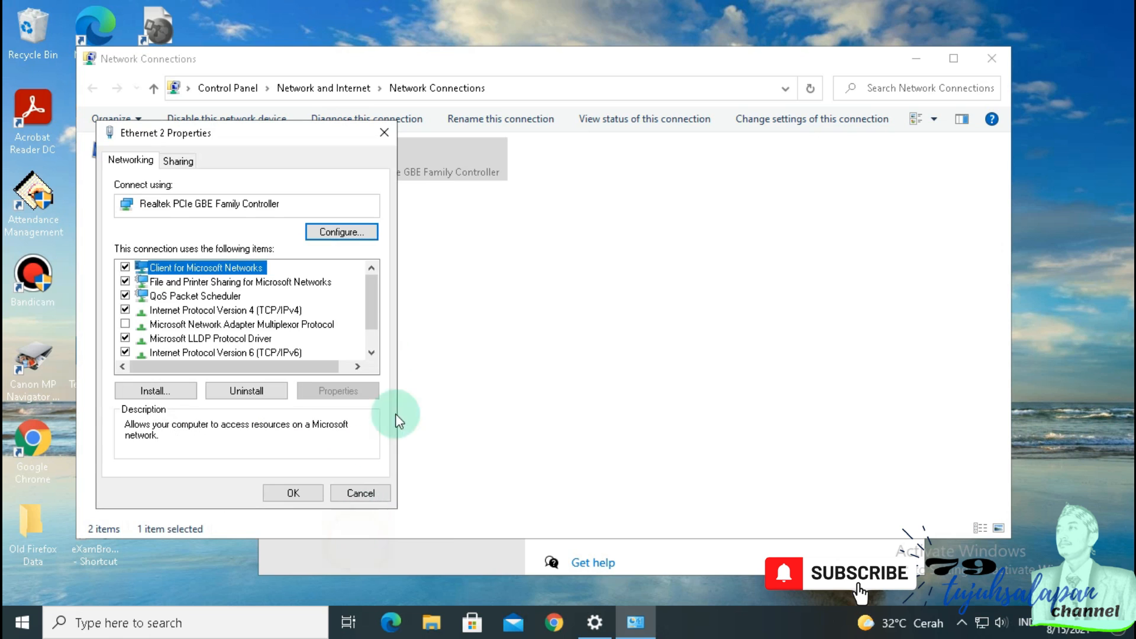
click(309, 495)
click(180, 171)
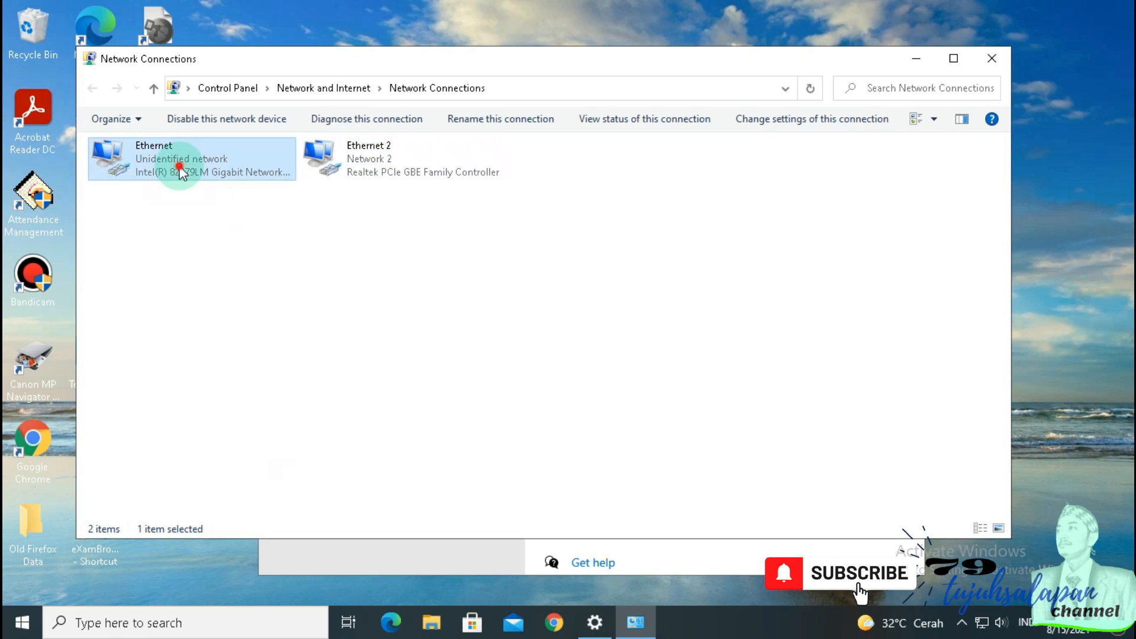
right_click(180, 171)
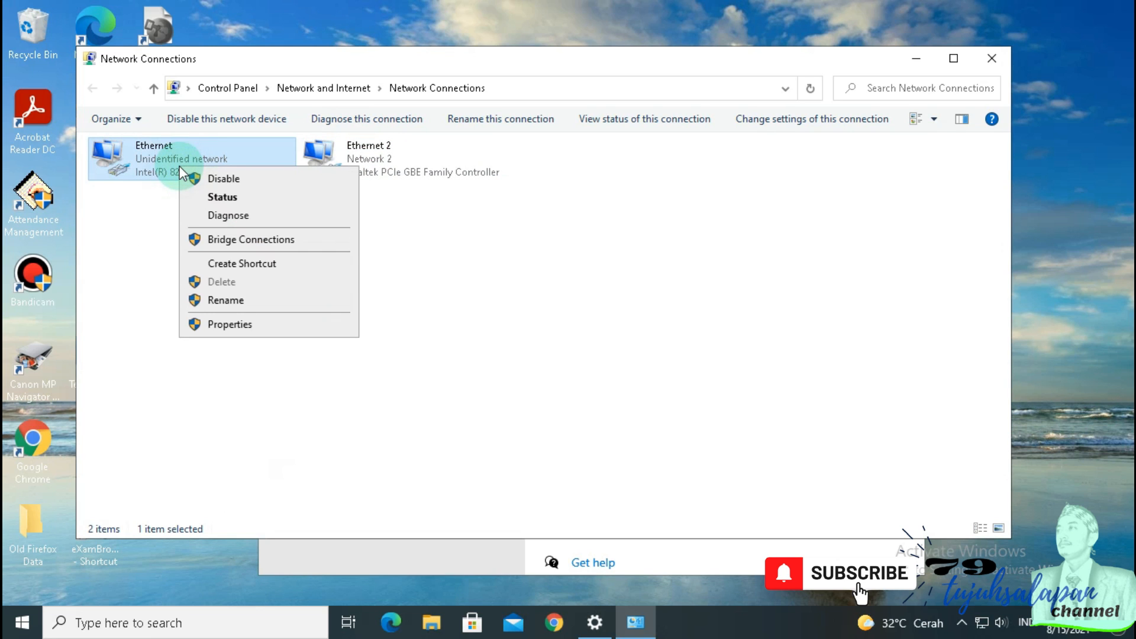
click(239, 326)
double_click(260, 310)
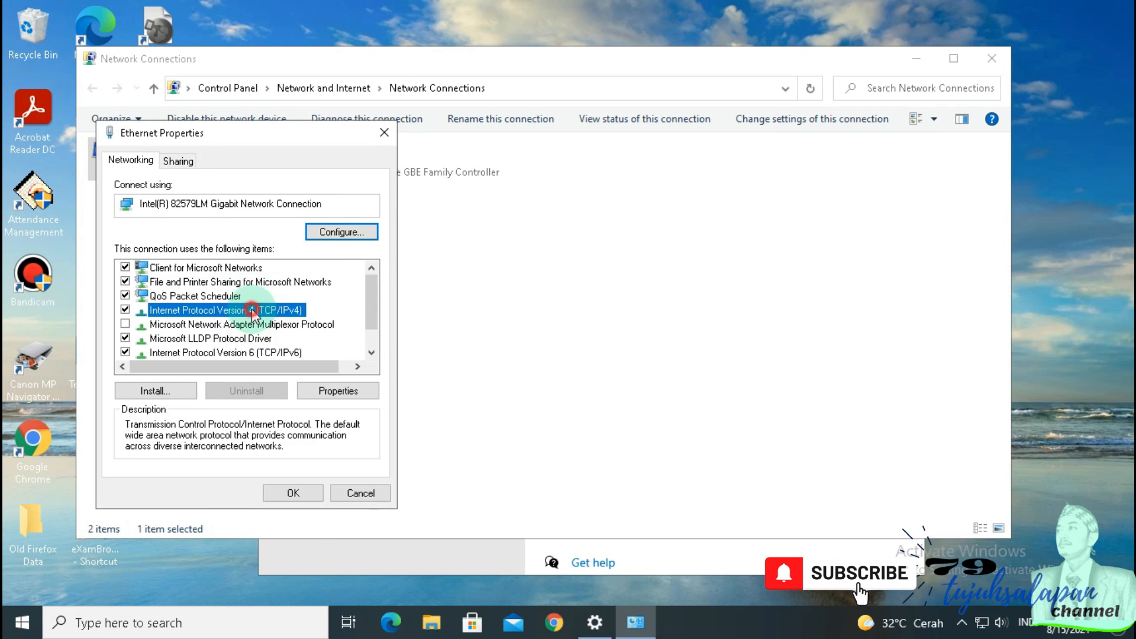
- Set the Ethernet adapter to obtain its IP address and DNS server address automatically
click(238, 298)
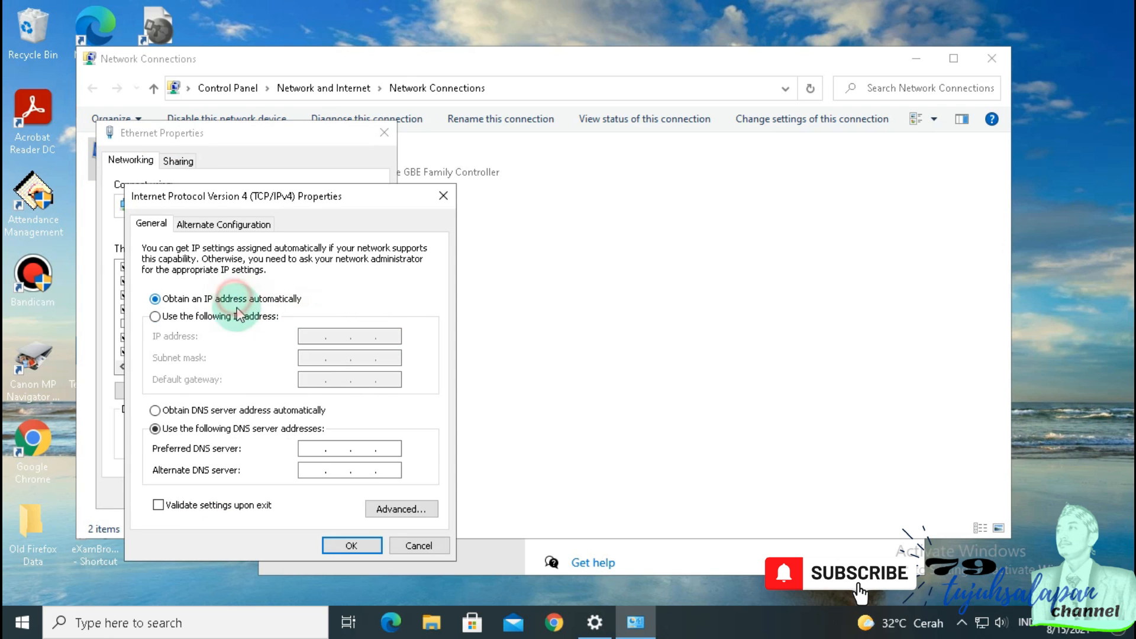
click(271, 412)
click(351, 545)
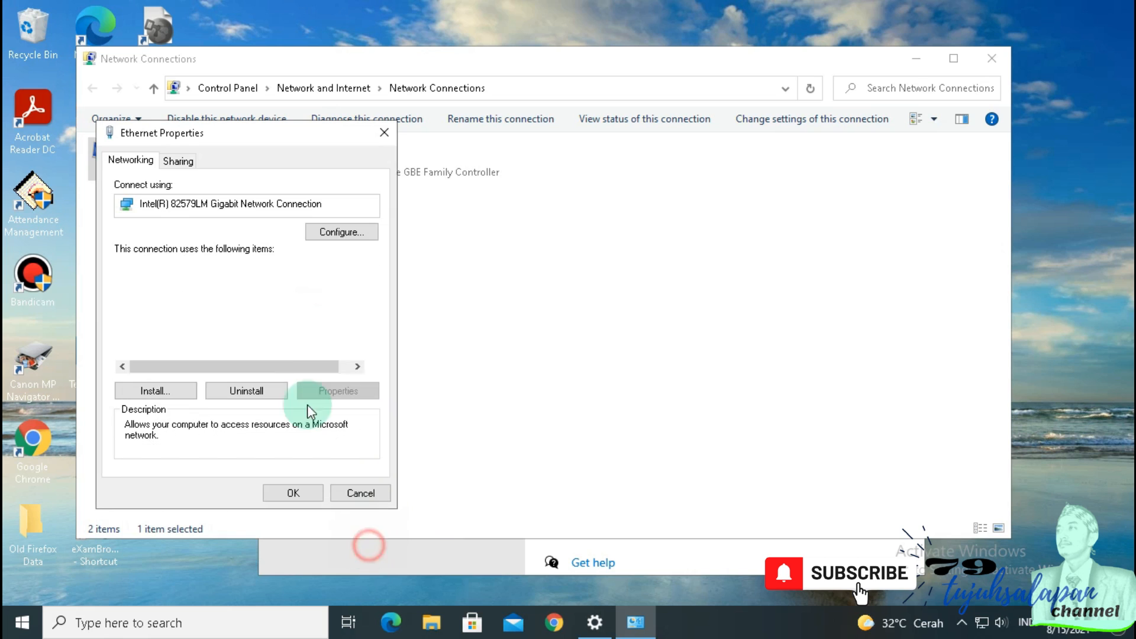
- Assign the Ethernet adapter the static IP address 192.168.0.199 with subnet mask 255.255.255.0 and apply the settings
double_click(248, 310)
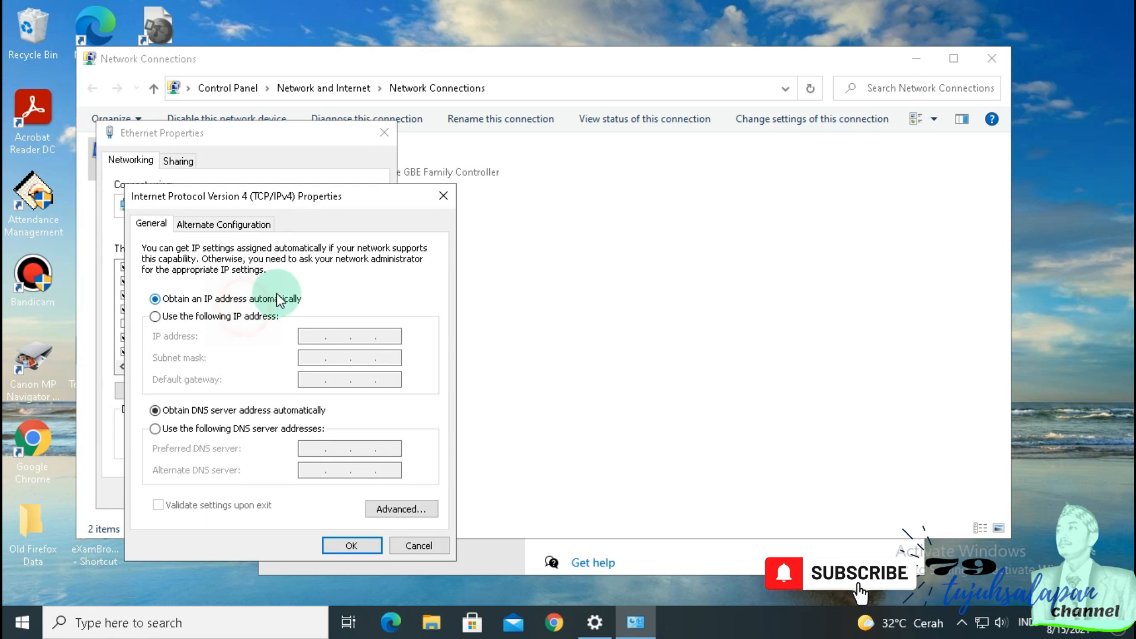
click(200, 316)
click(319, 335)
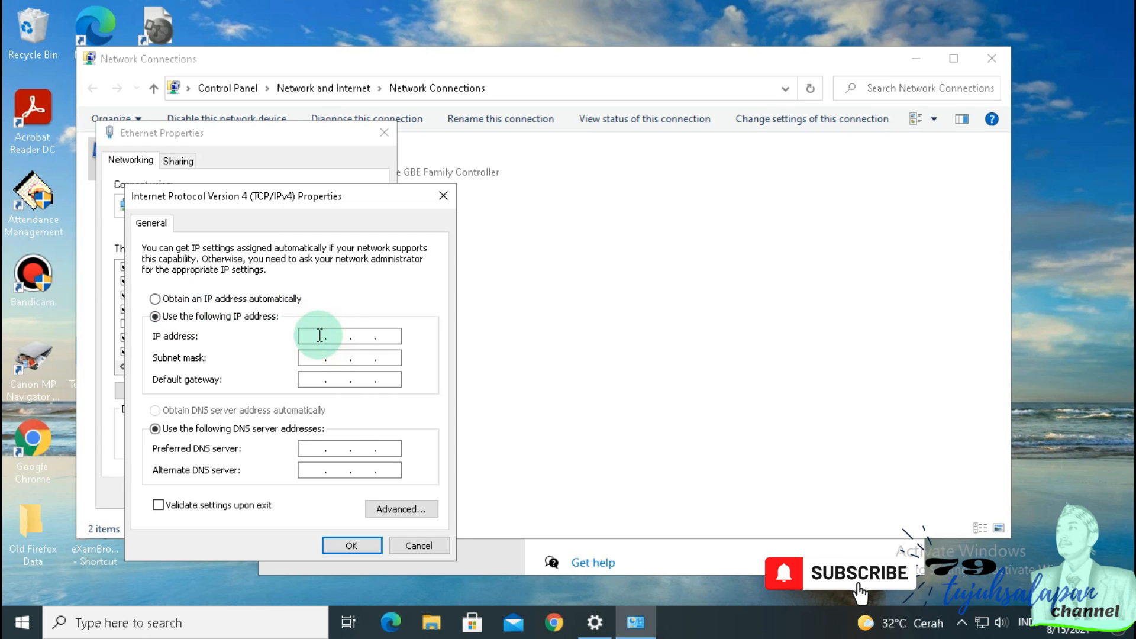
text(192 . 168 . 0 .)
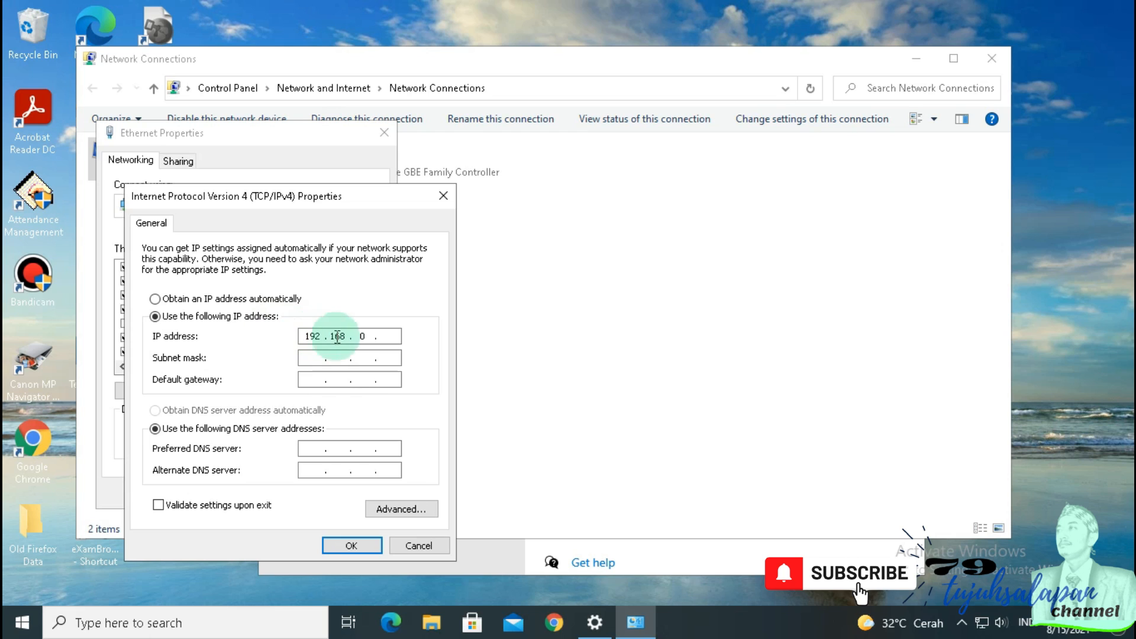
text(199)
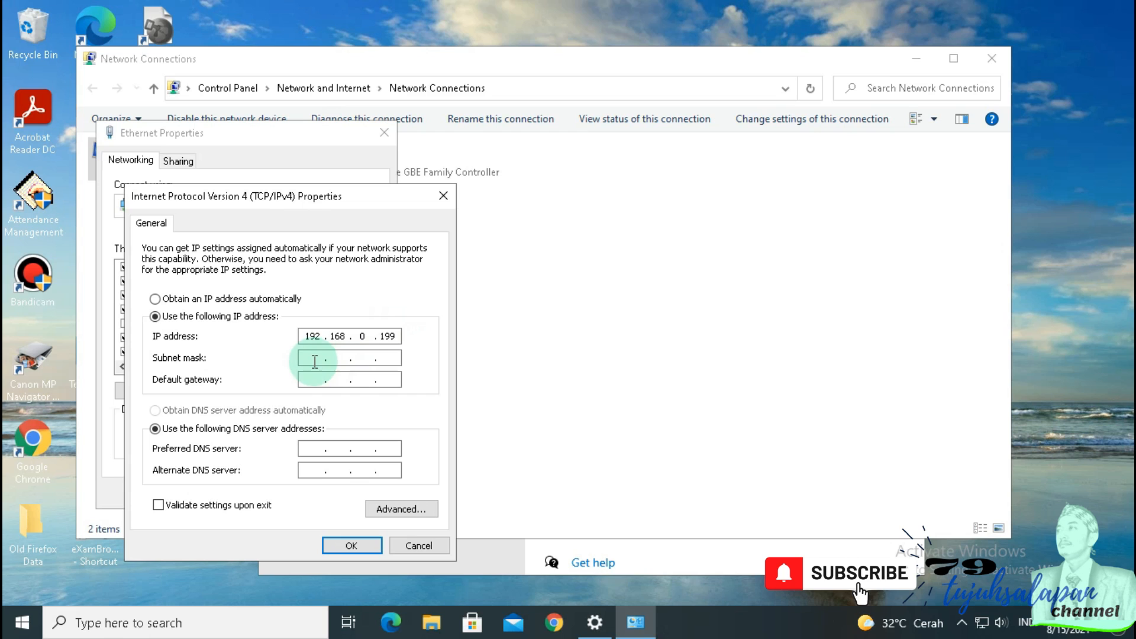
drag(398, 336, 382, 337)
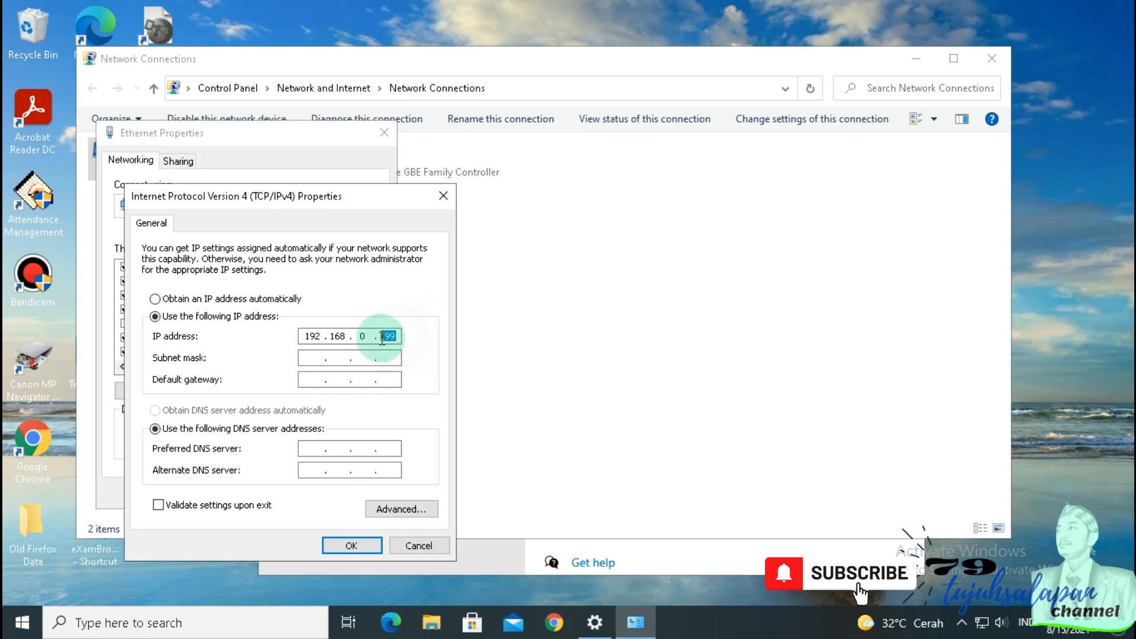
click(314, 359)
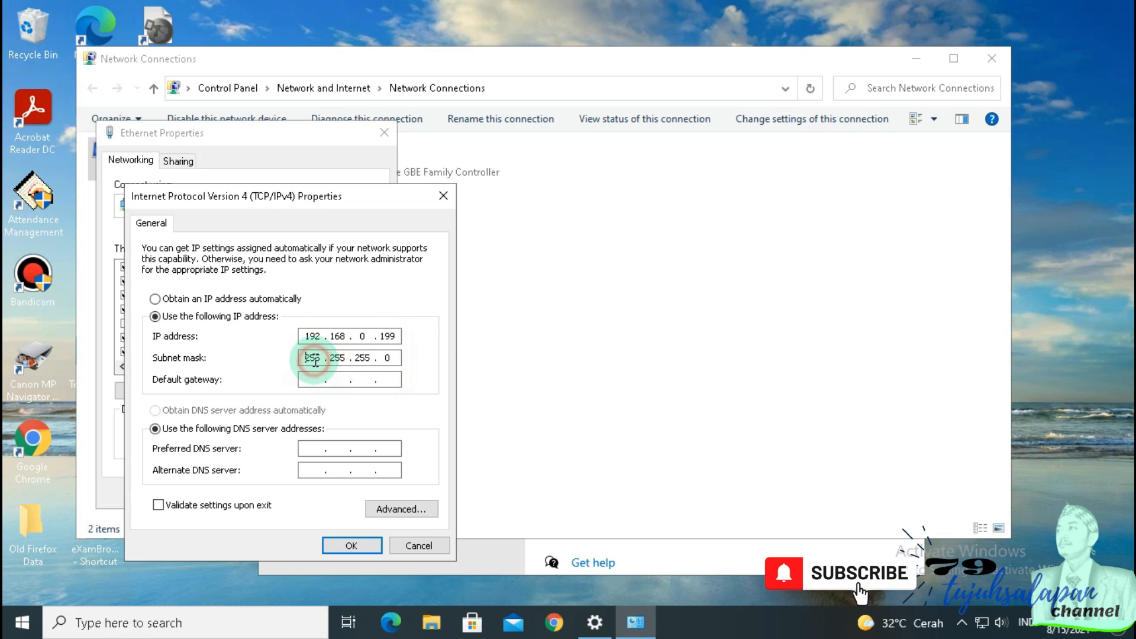
click(375, 545)
click(312, 494)
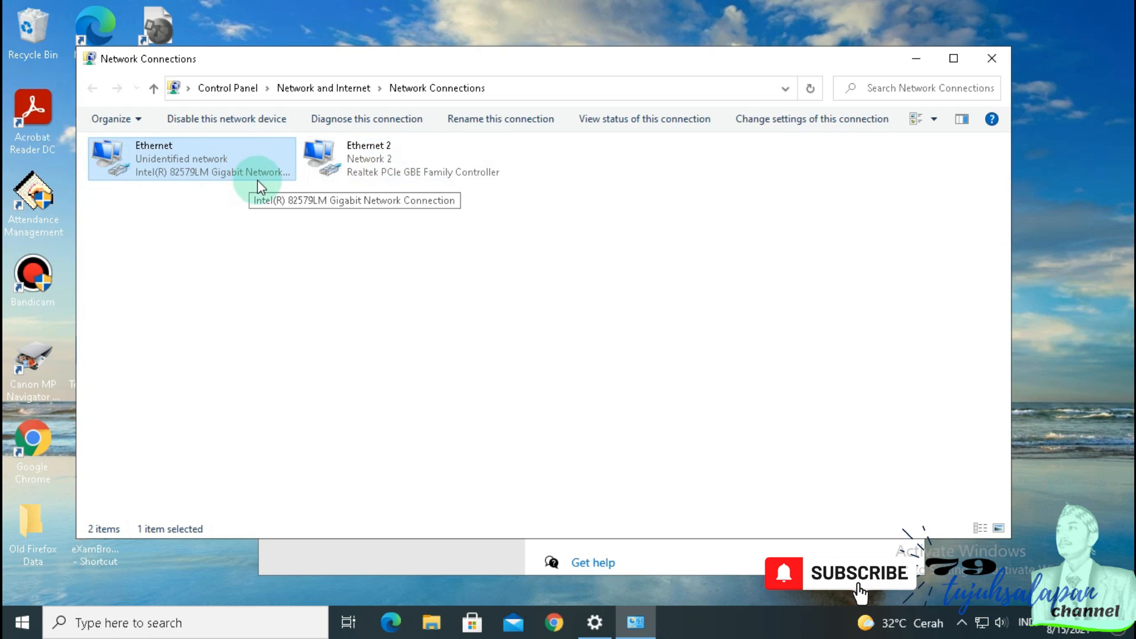
- Close the network settings windows and open the VHD Simulasi ANBk Fresh 2021 folder on Local Disk (E:) in File Explorer
click(1001, 62)
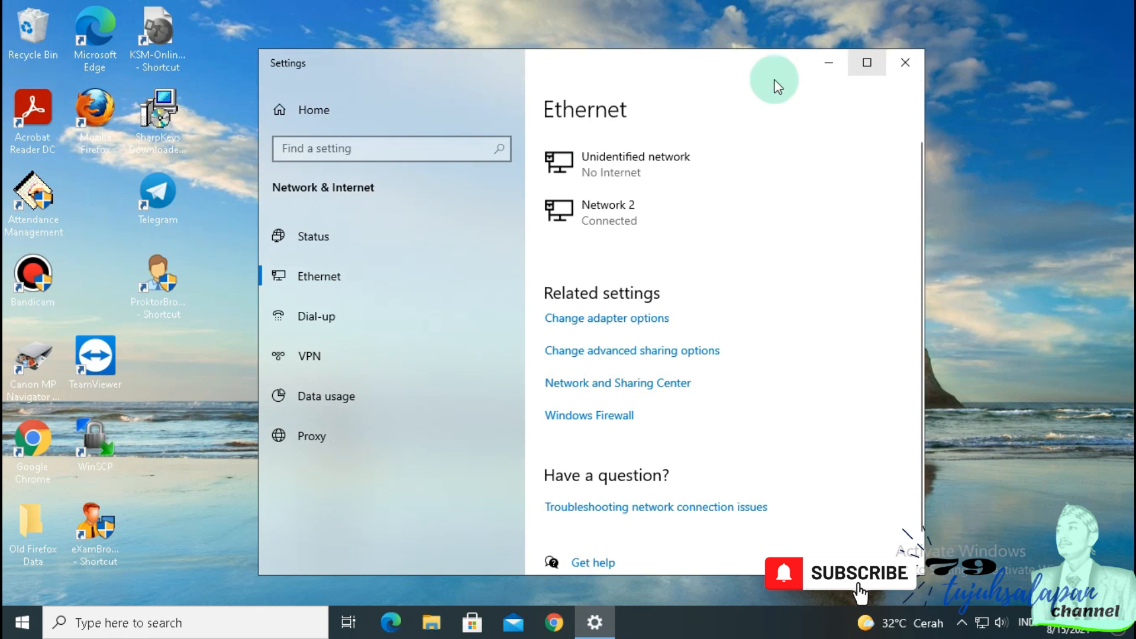
click(913, 61)
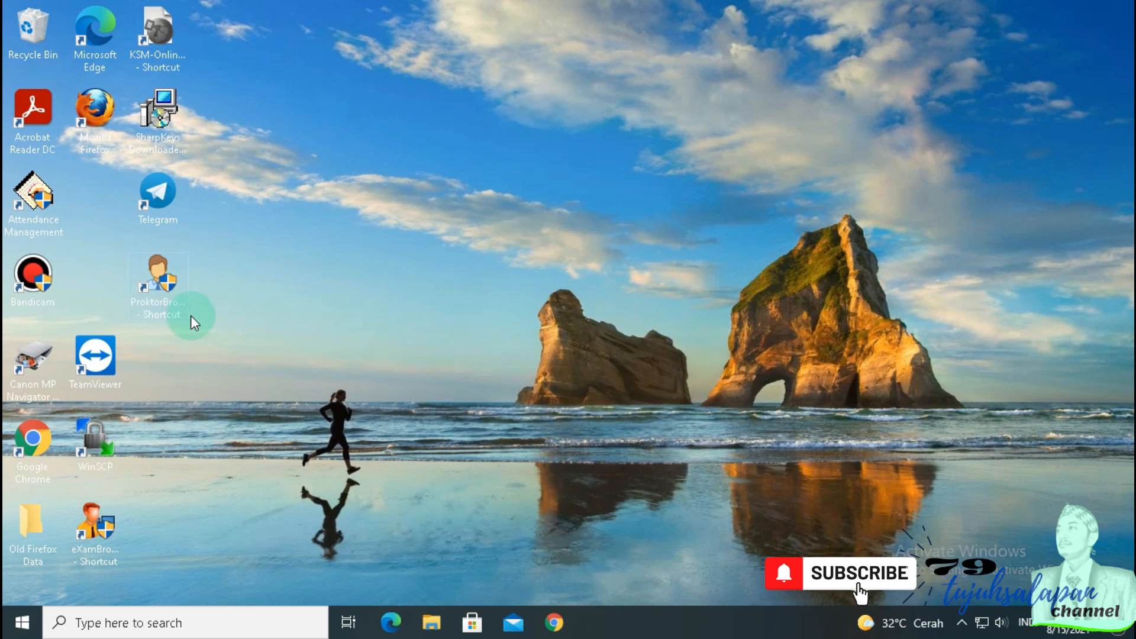
click(426, 622)
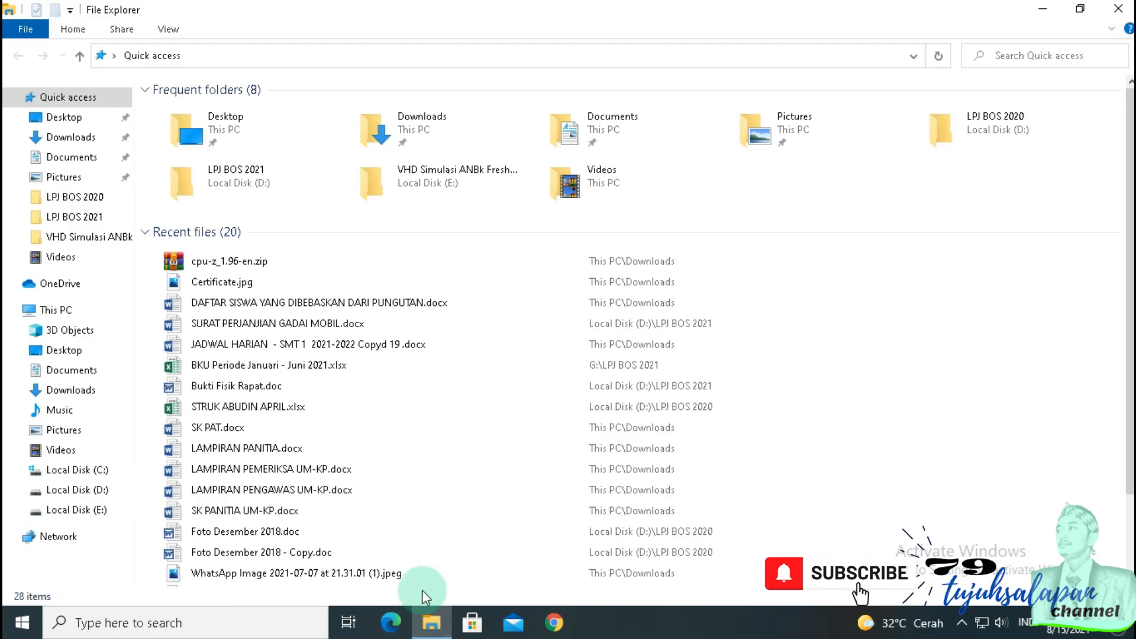
click(103, 512)
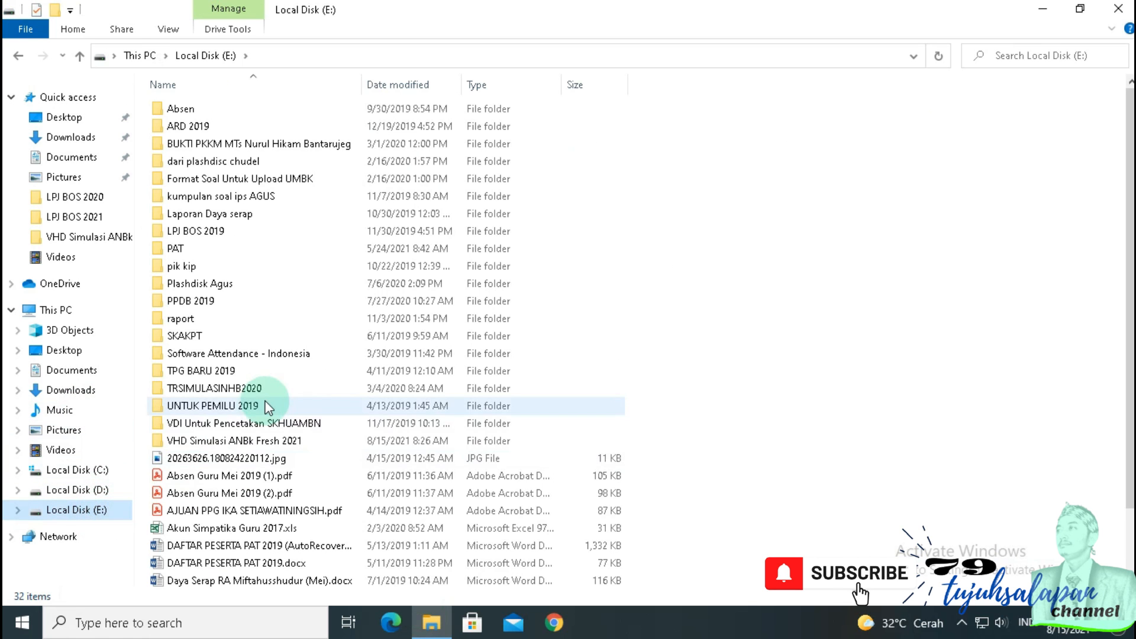
double_click(261, 438)
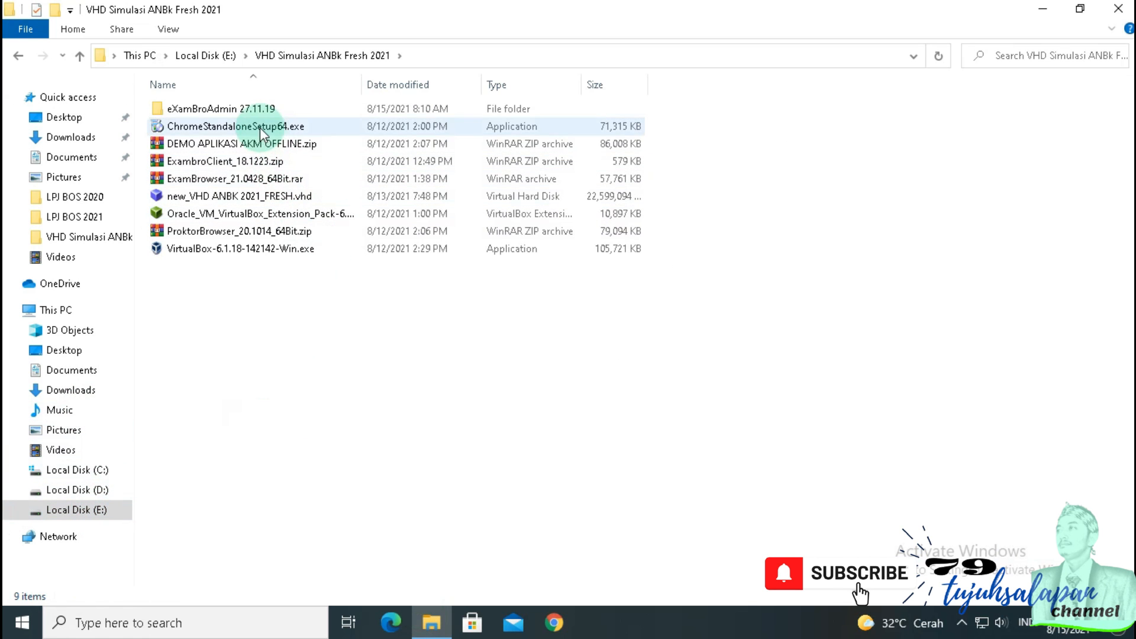
- Launch the VirtualBox-6.1.18-142142-Win.exe installer from the folder
click(221, 249)
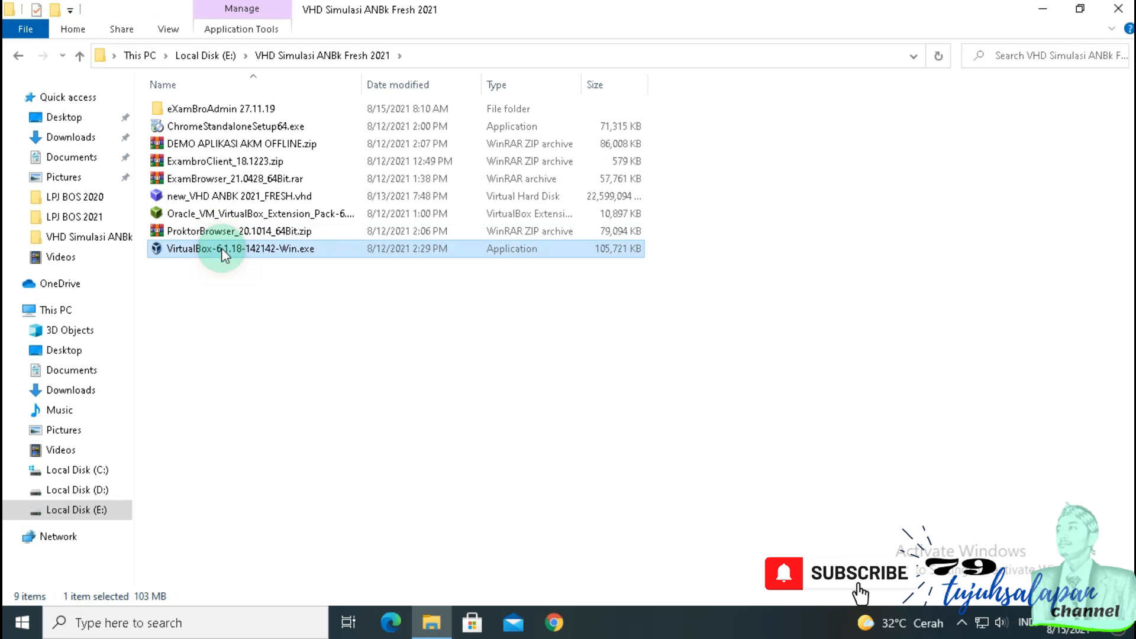
right_click(221, 247)
click(312, 149)
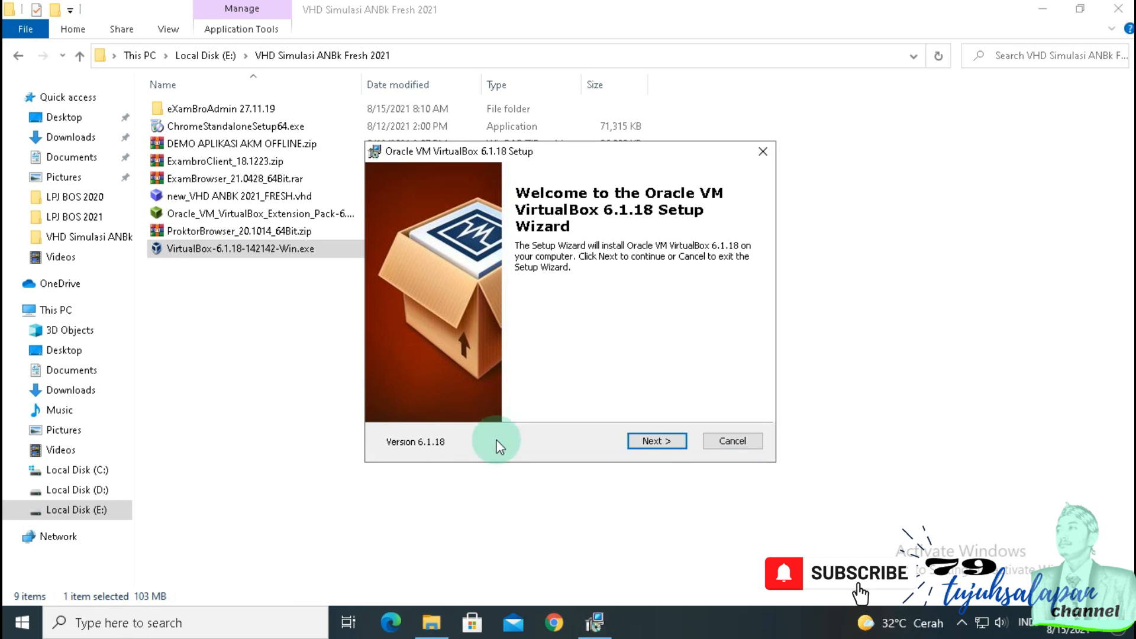
- Install Oracle VM VirtualBox 6.1.18 with all default setup options
click(660, 442)
click(661, 443)
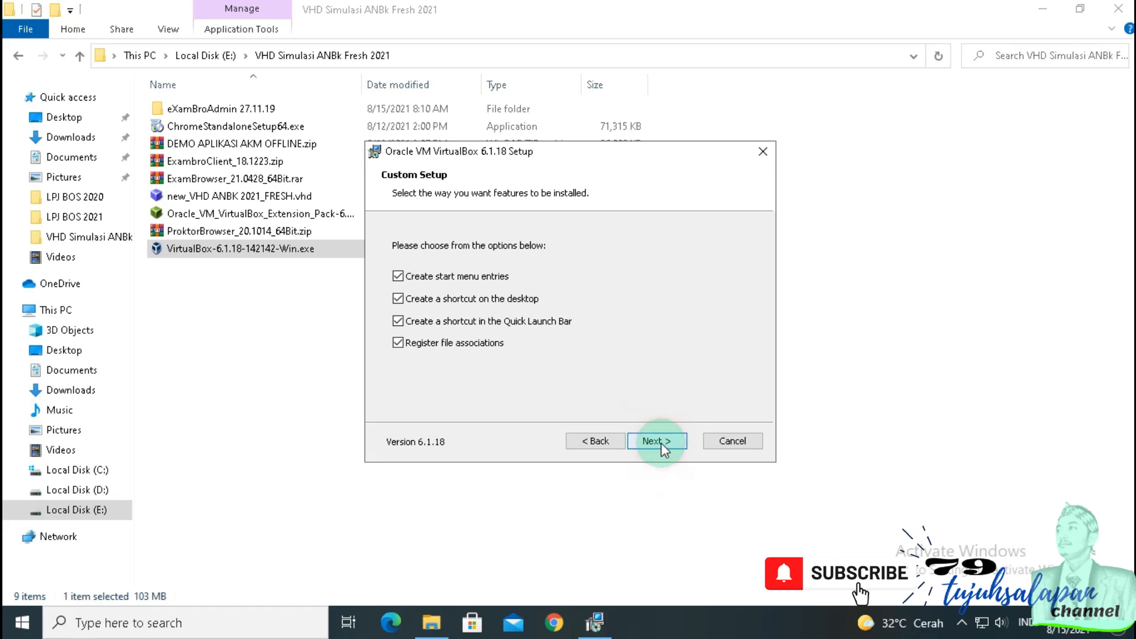
click(661, 442)
click(659, 443)
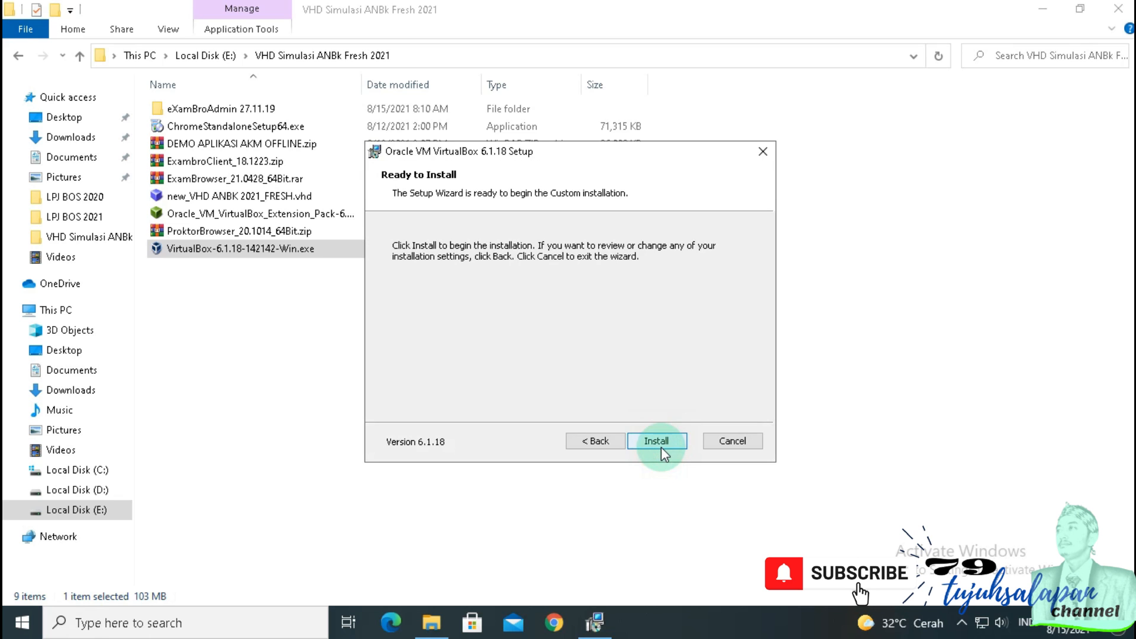
click(659, 442)
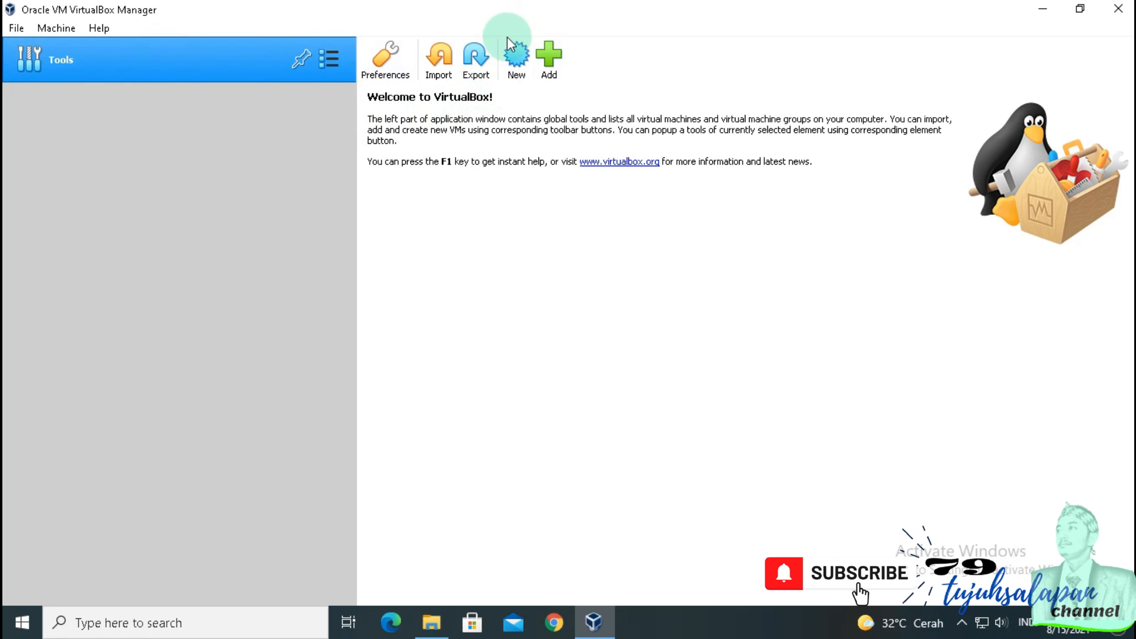
- Start creating a new virtual machine in Oracle VM VirtualBox Manager and name it simulasi
click(514, 62)
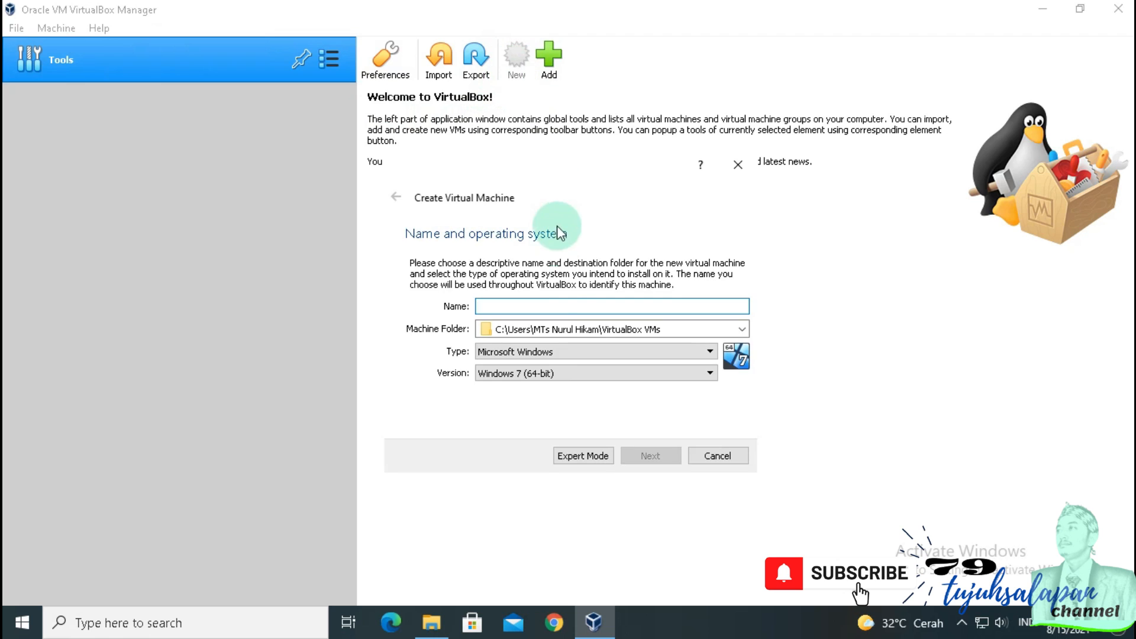
click(551, 305)
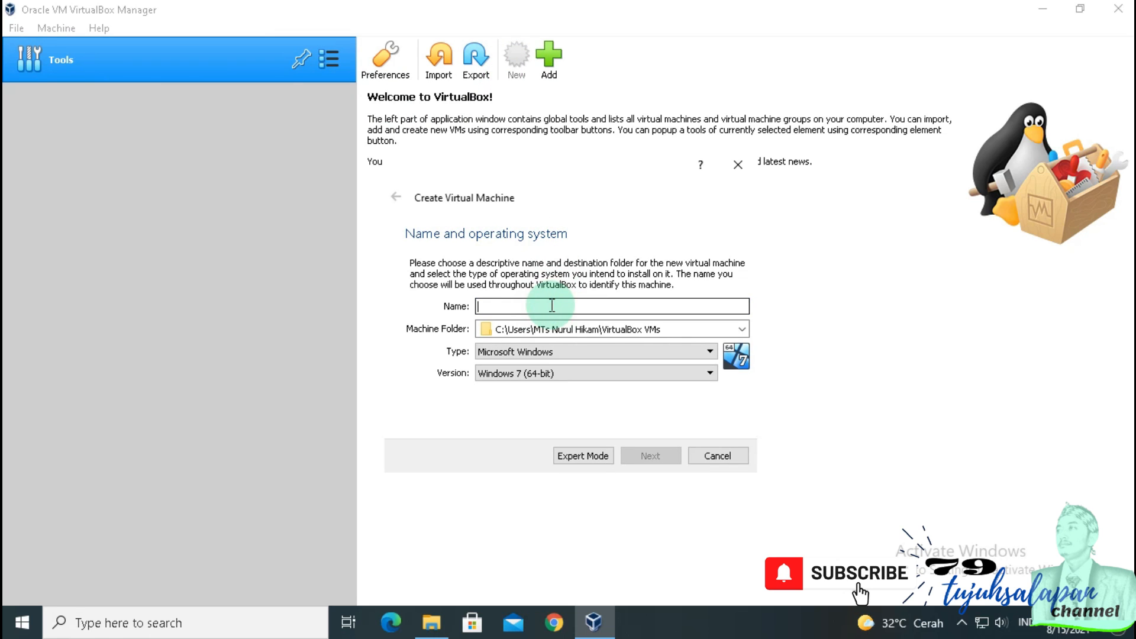
text(simulasi)
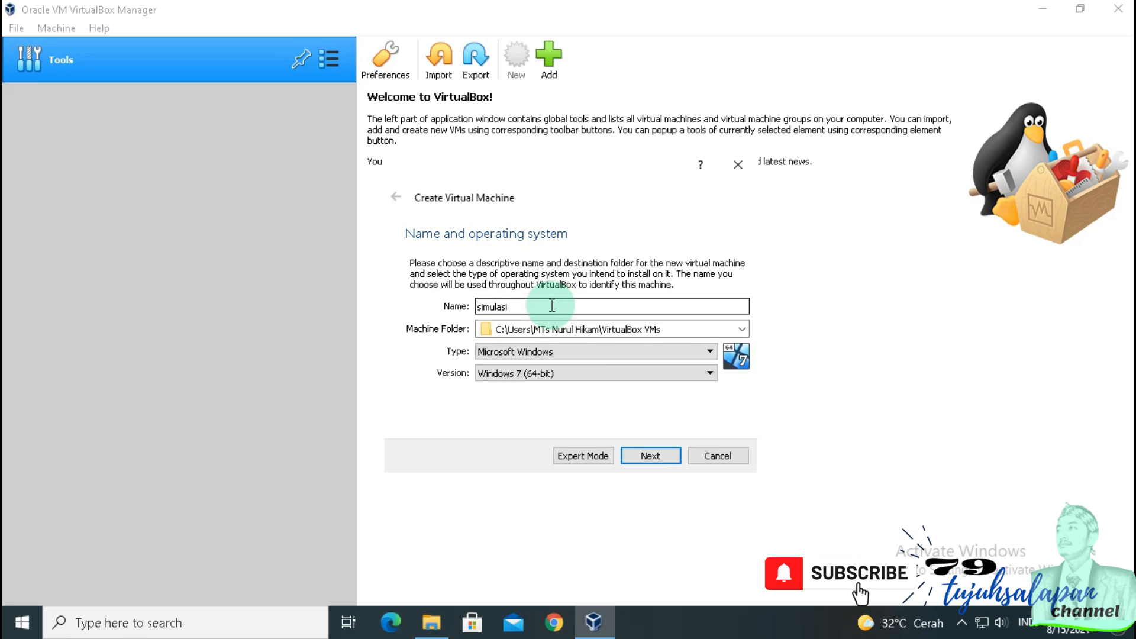
- Set the virtual machine's operating system type to Microsoft Windows and version to Windows 2012 (64-bit), then continue to memory size
click(584, 353)
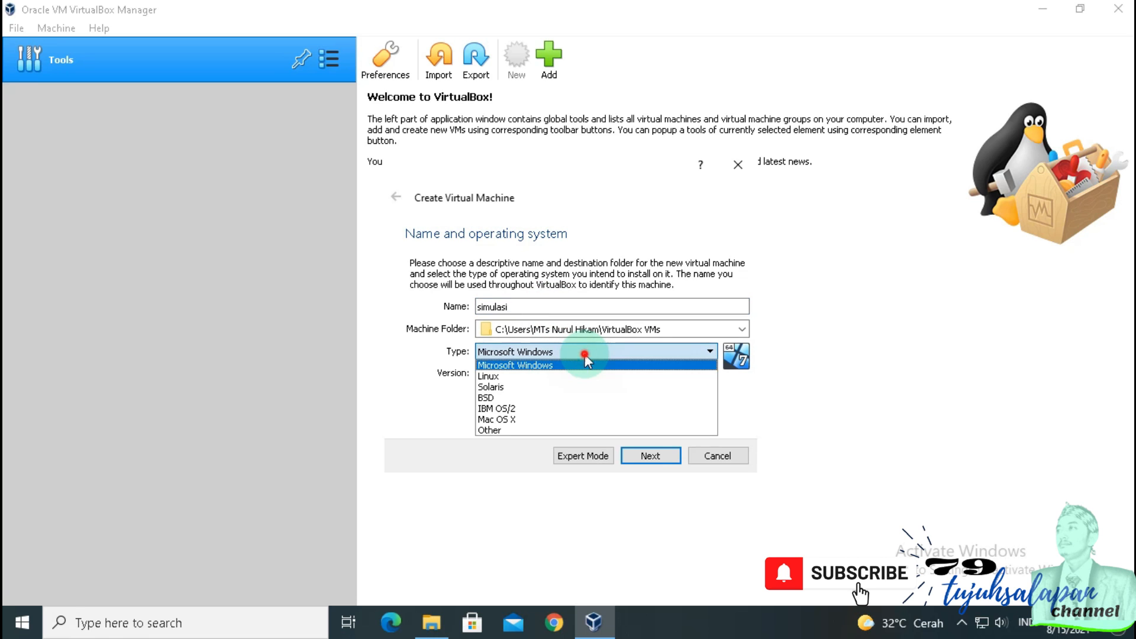
click(555, 367)
click(560, 373)
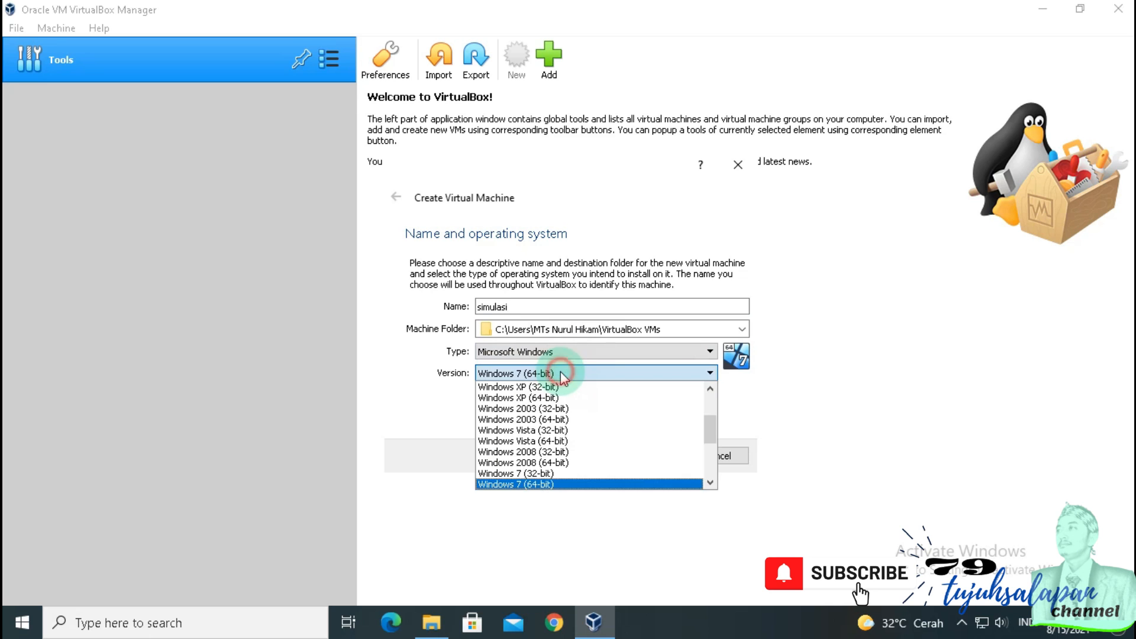
scroll(554, 421, down, 2)
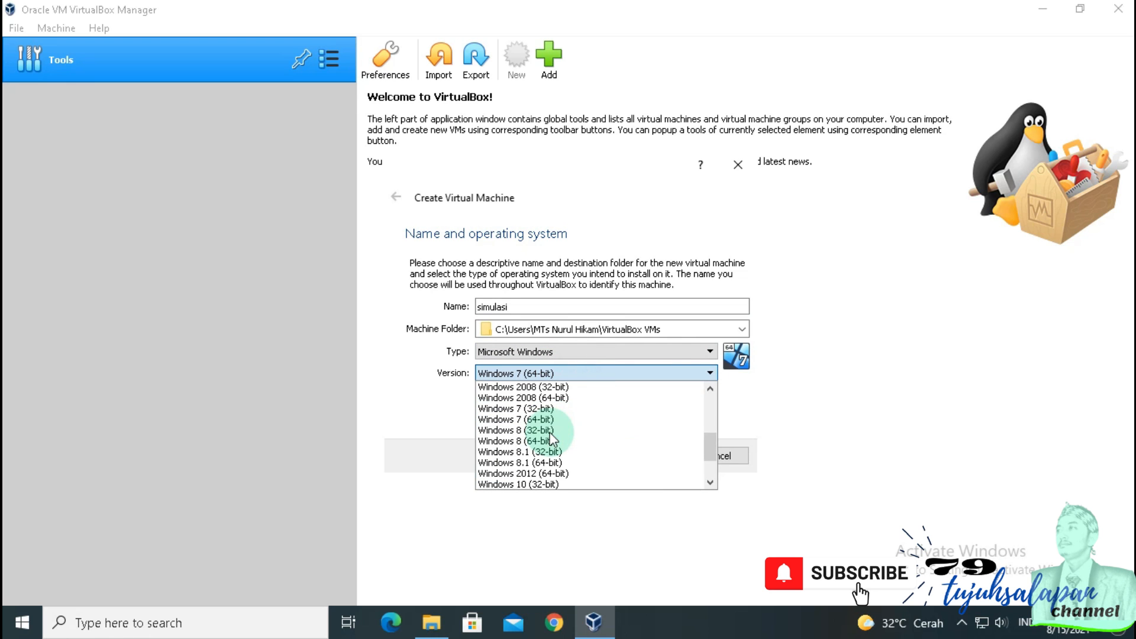
click(571, 474)
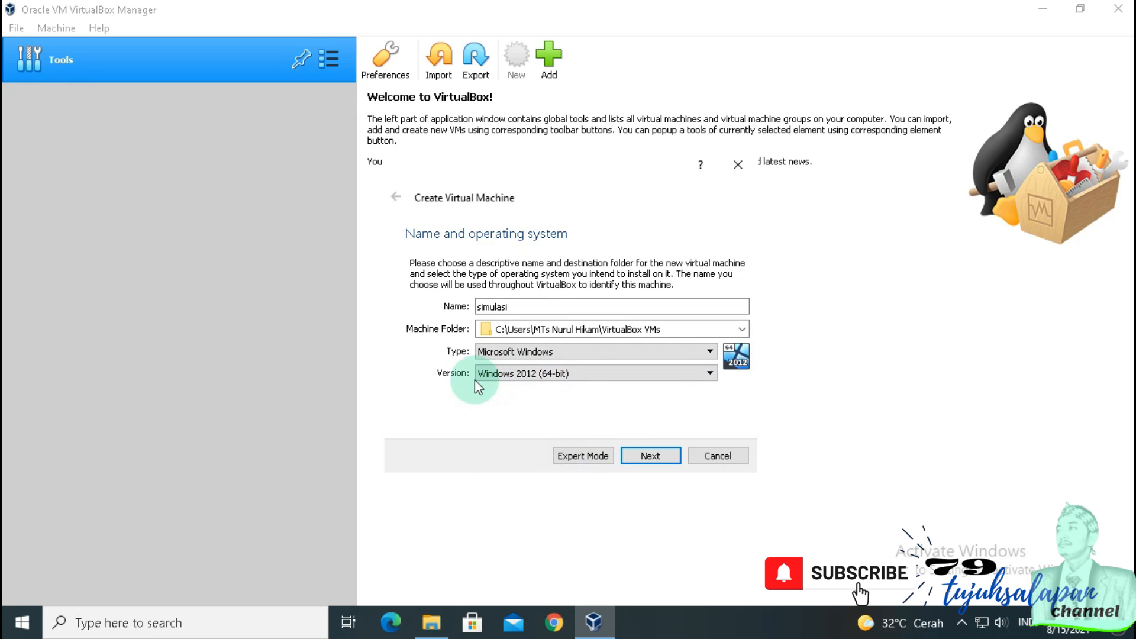
click(568, 374)
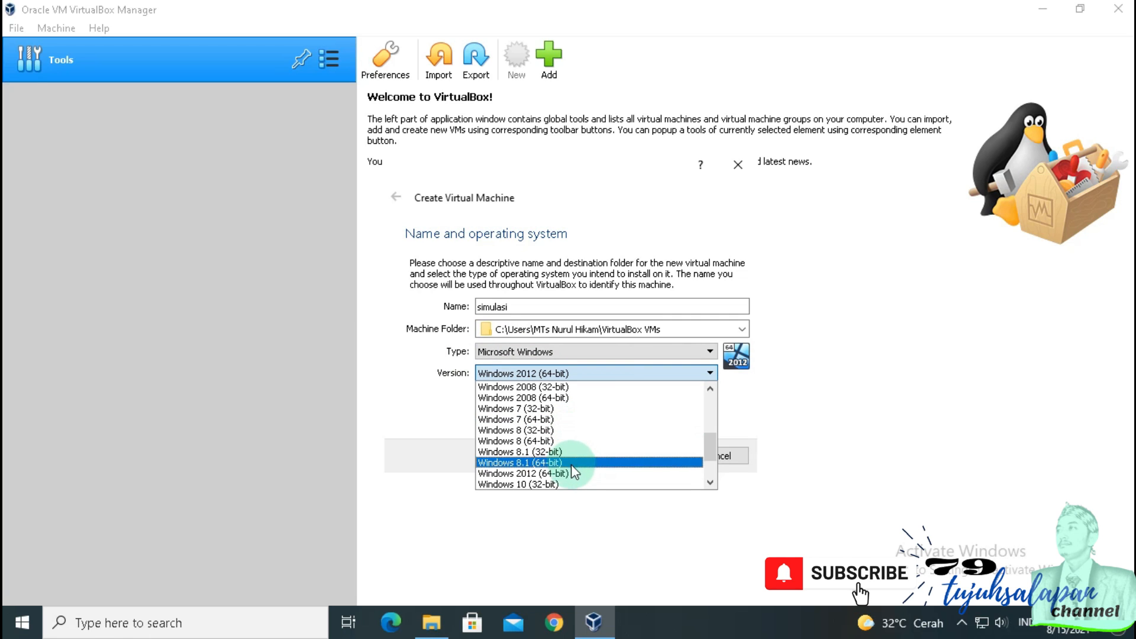
click(453, 396)
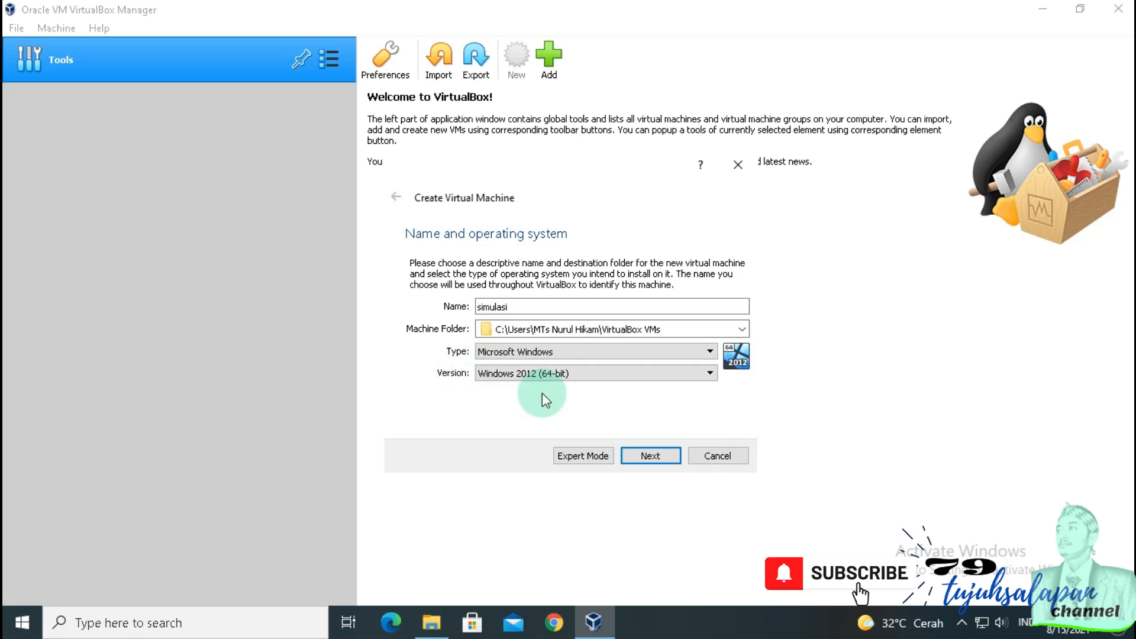
click(668, 455)
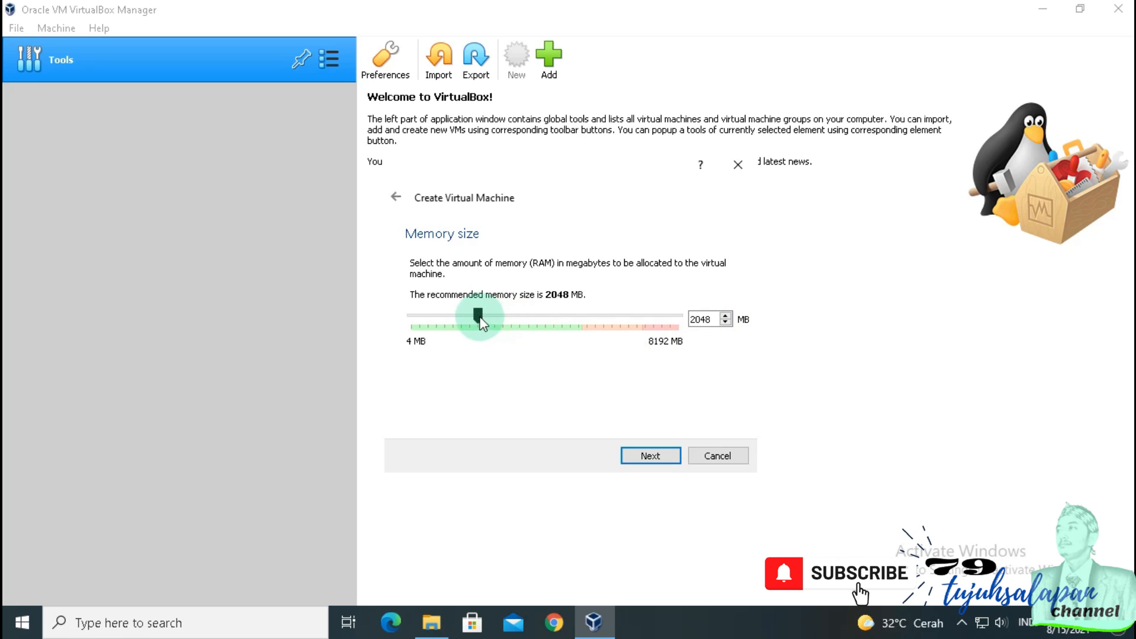
- Allocate 4544 MB of memory to the virtual machine and continue to the hard disk options
drag(493, 319, 560, 319)
click(696, 314)
click(599, 323)
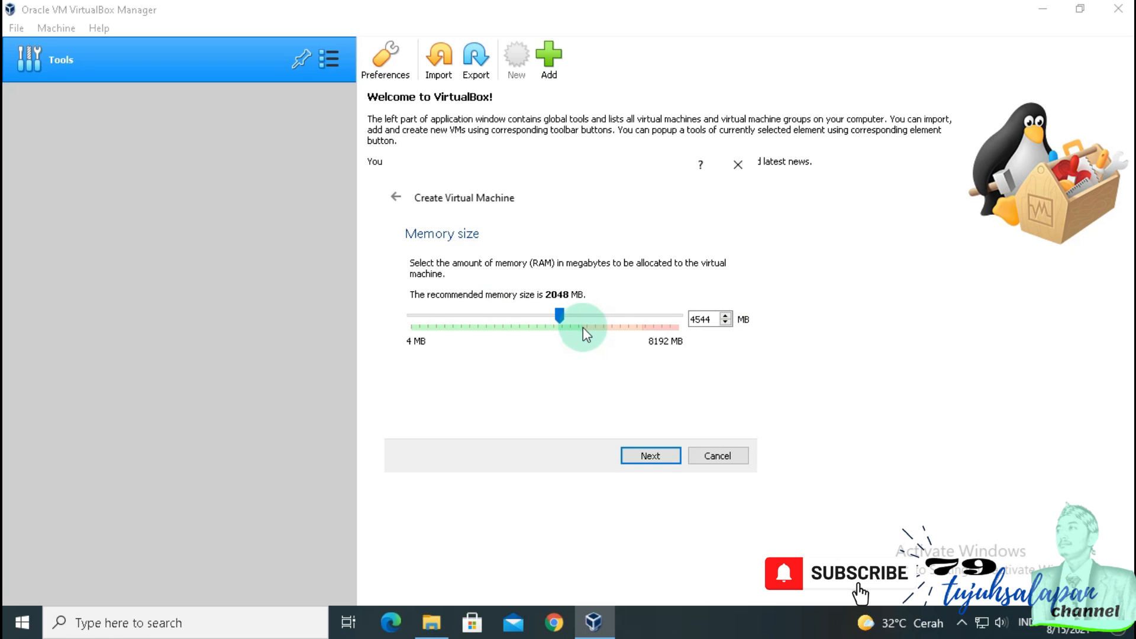
click(658, 453)
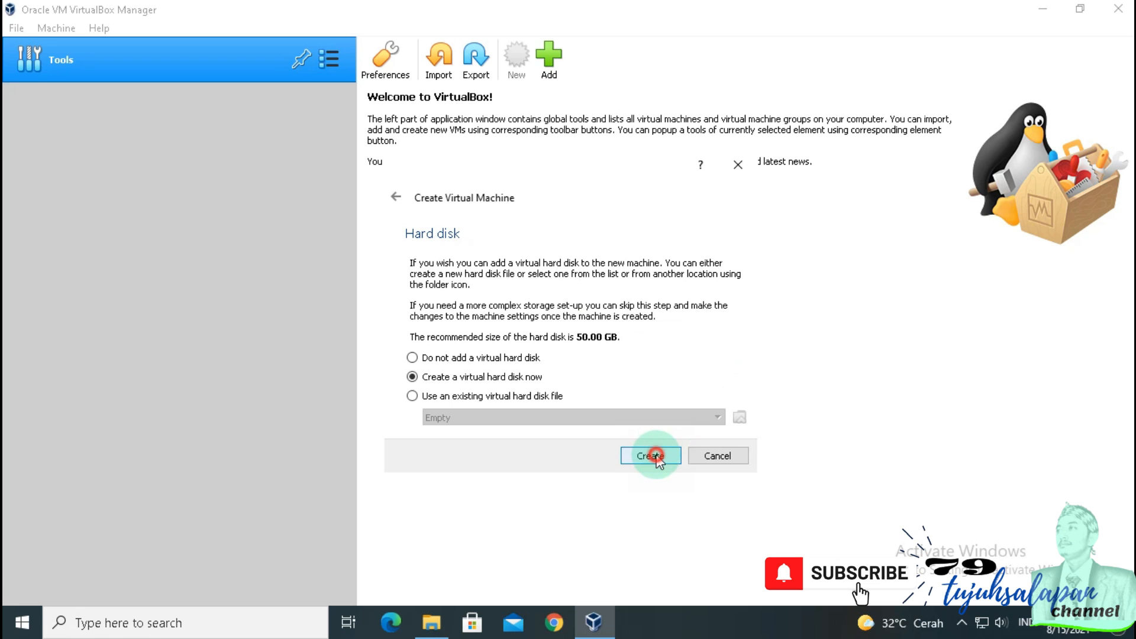
- Choose to use an existing virtual hard disk file and open the file browser for adding a disk
click(518, 397)
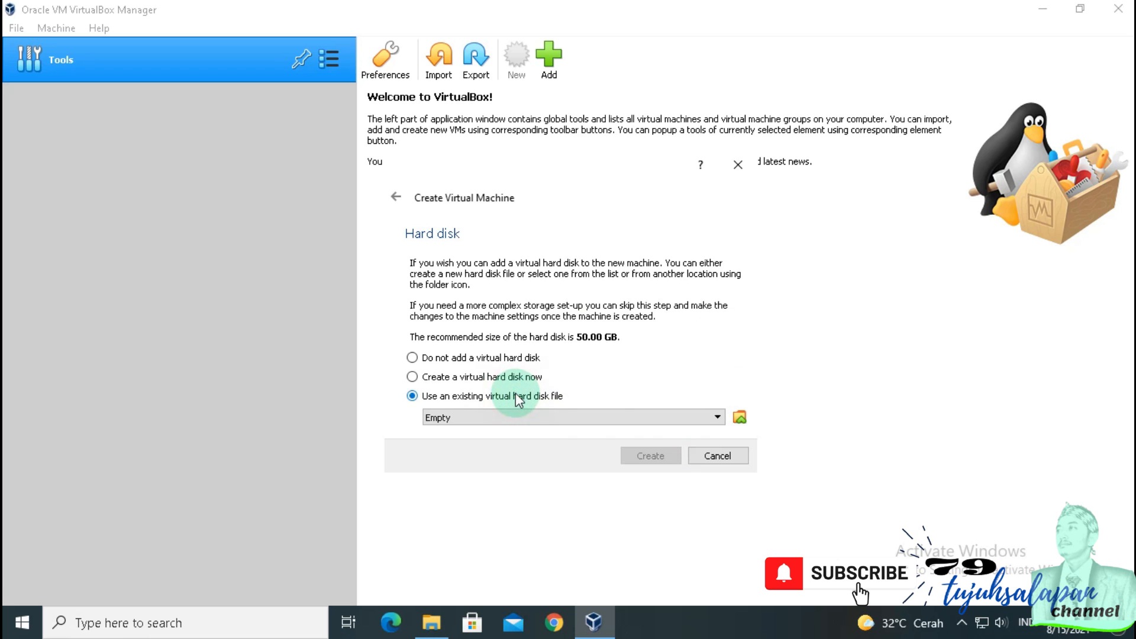
click(740, 417)
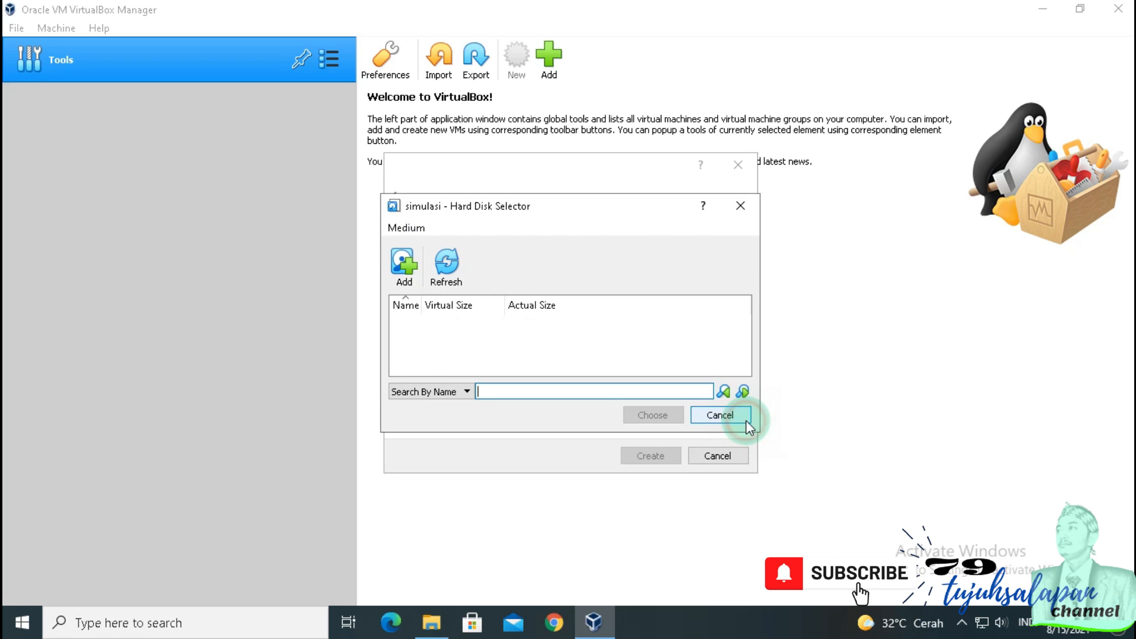
click(407, 271)
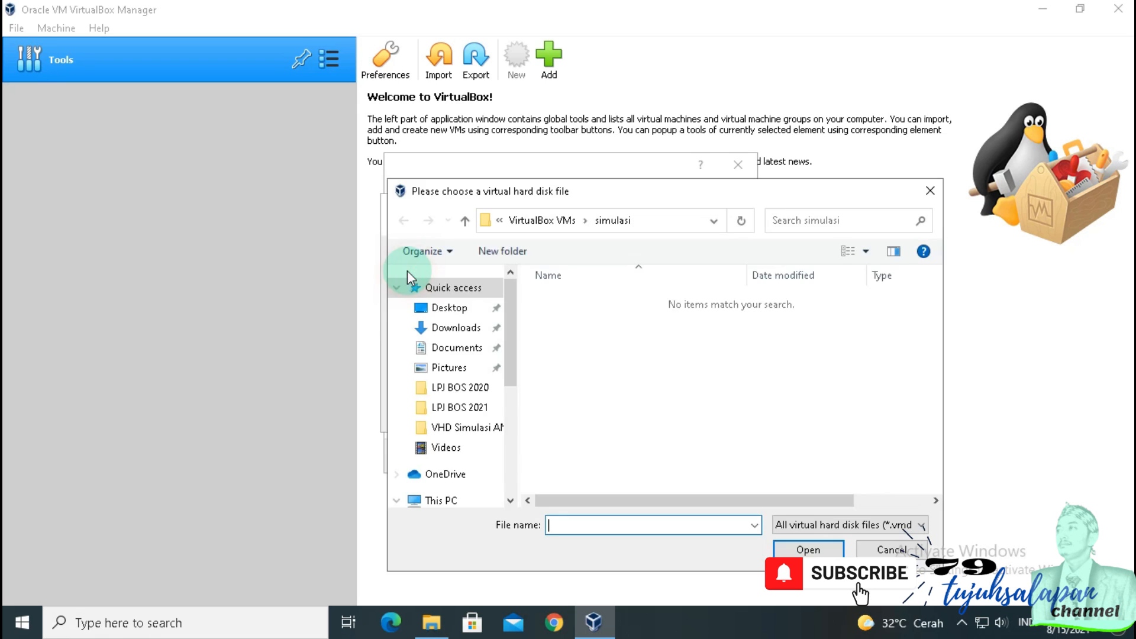
- Look through the Pictures, Music and Videos folders for the ANBK virtual hard disk file
click(477, 375)
scroll(478, 385, down, 3)
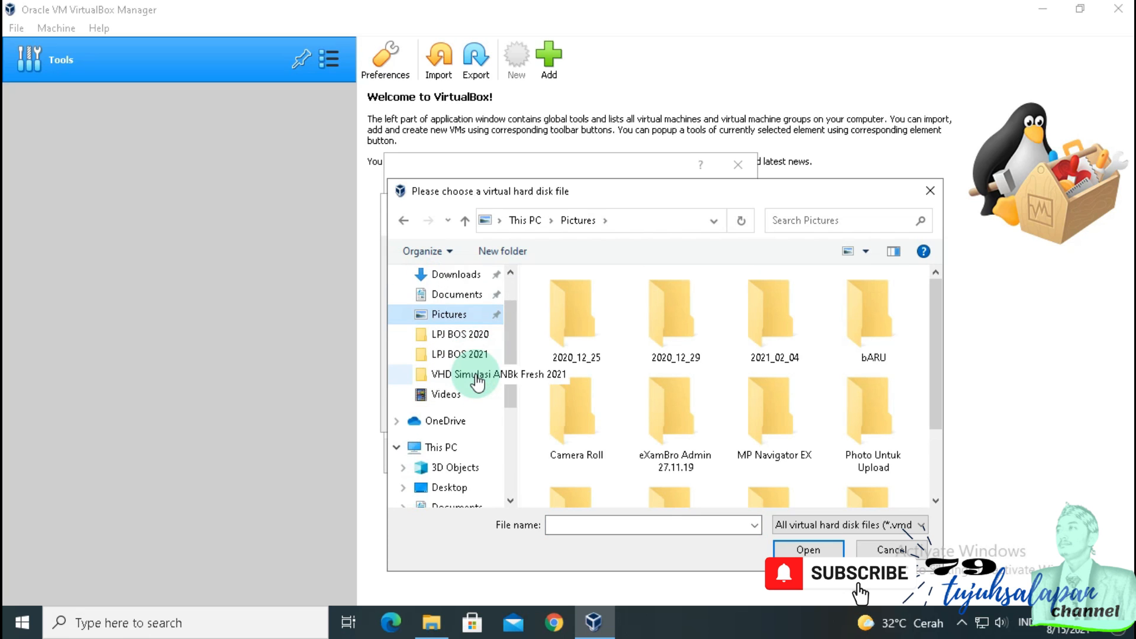
scroll(479, 387, down, 1)
click(461, 411)
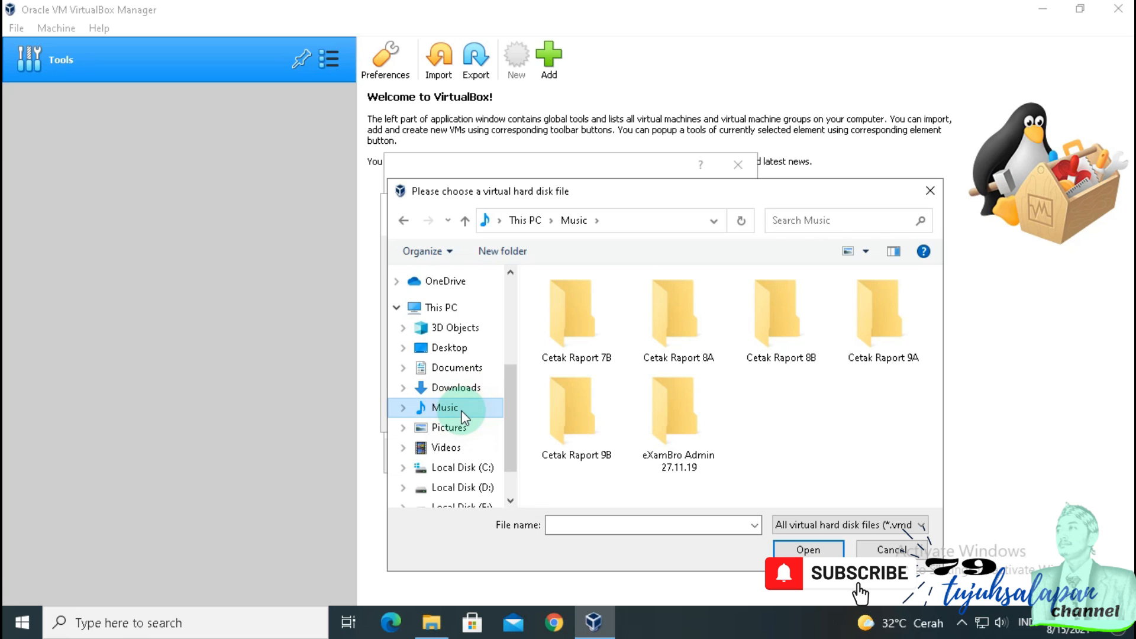
click(467, 427)
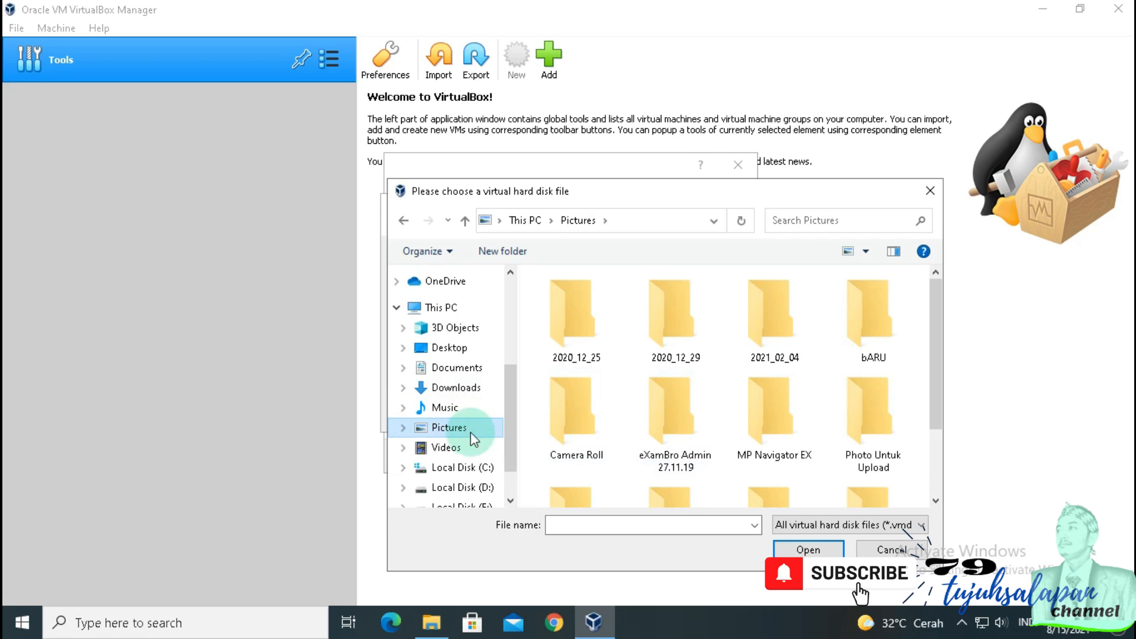
click(448, 448)
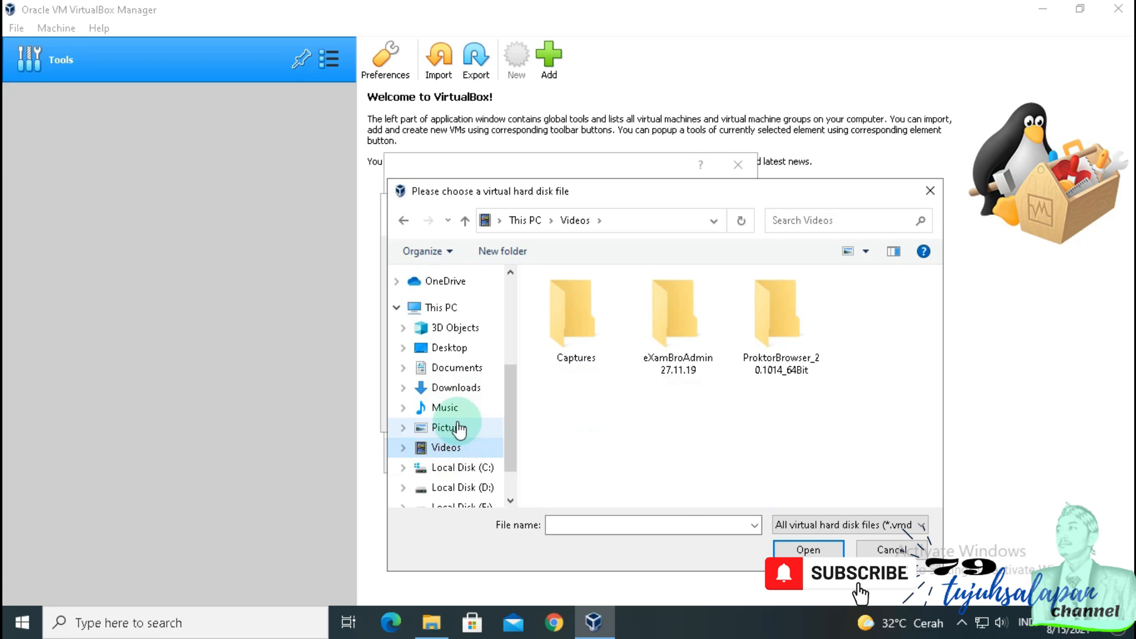
click(458, 428)
click(453, 408)
click(466, 385)
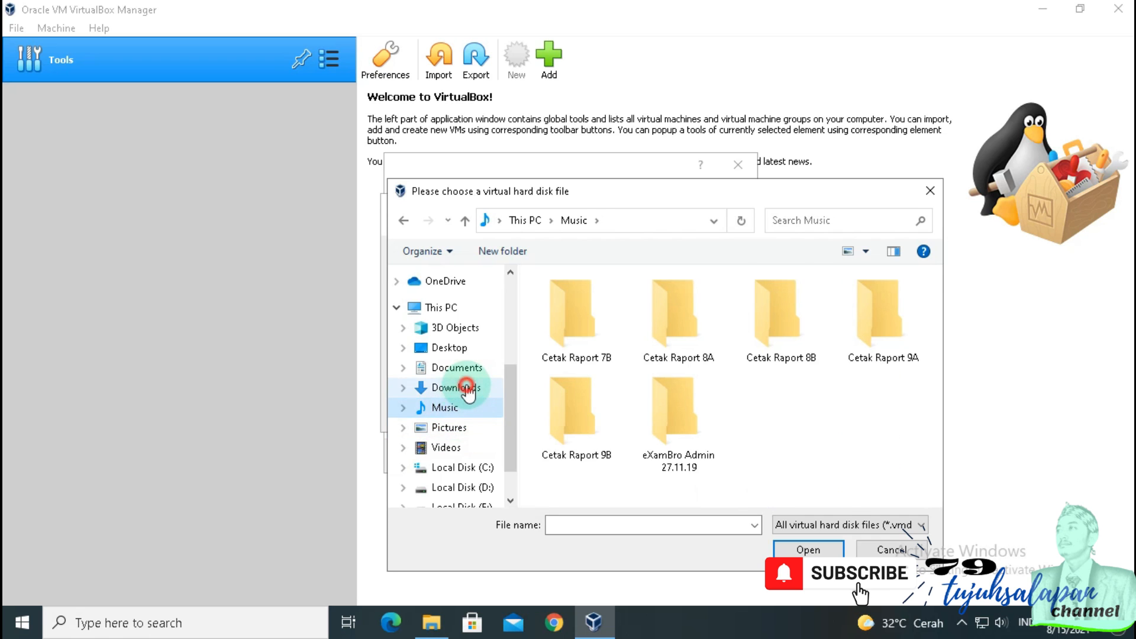
- Add new_VHD ANBK 2021_FRESH.vhd from the Documents folder as the hard disk and create the virtual machine
click(458, 368)
scroll(662, 367, down, 1)
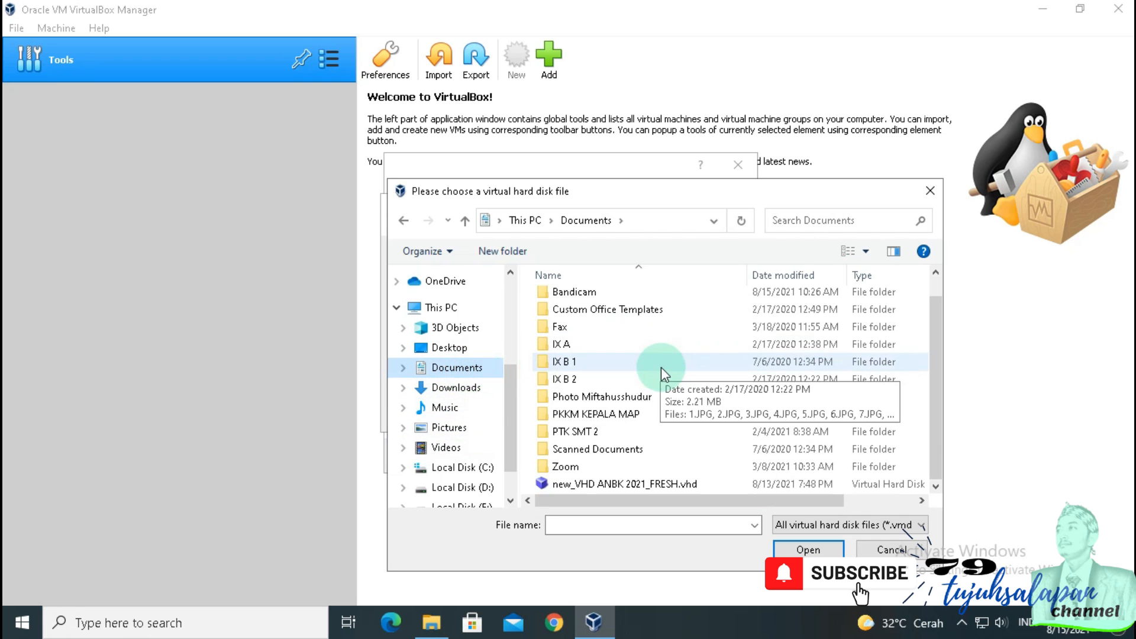
click(672, 481)
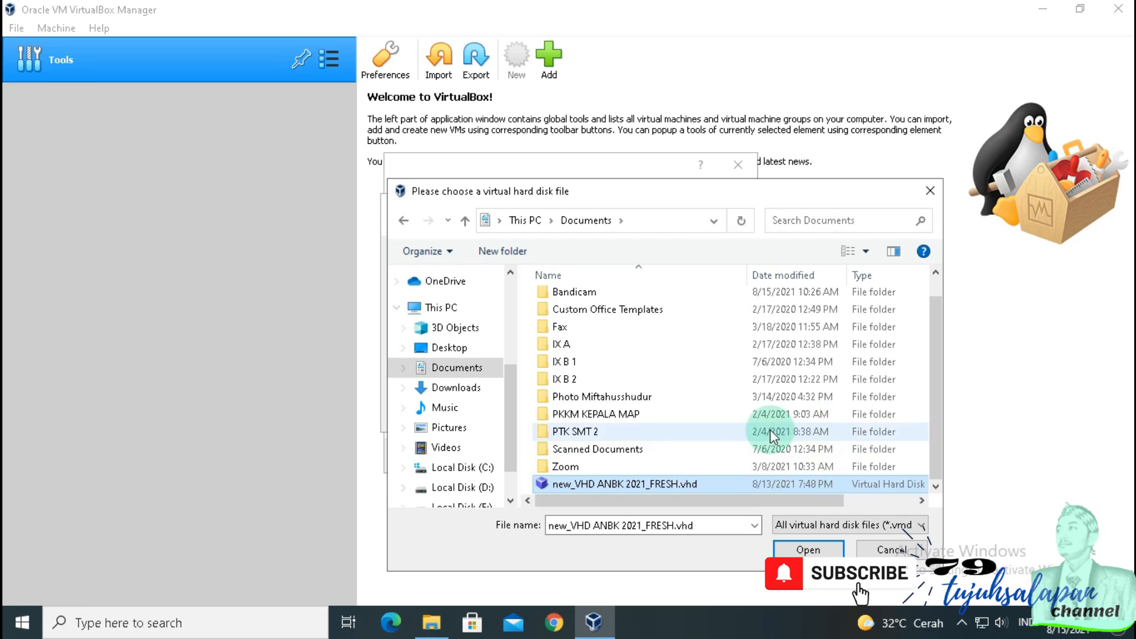
drag(737, 498, 588, 508)
click(569, 484)
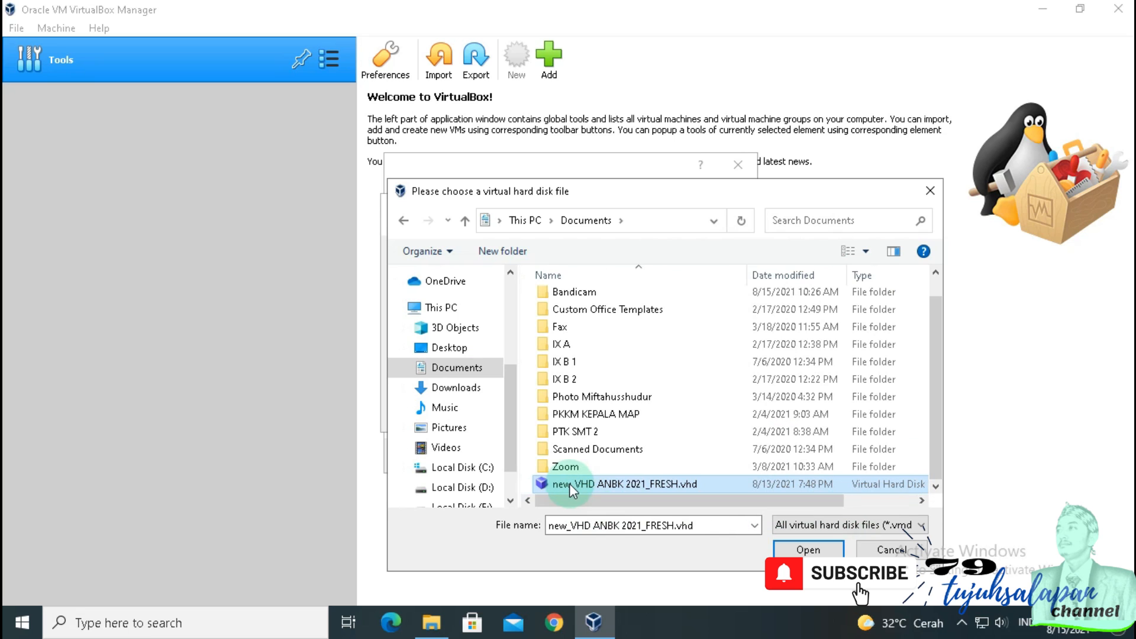
click(801, 542)
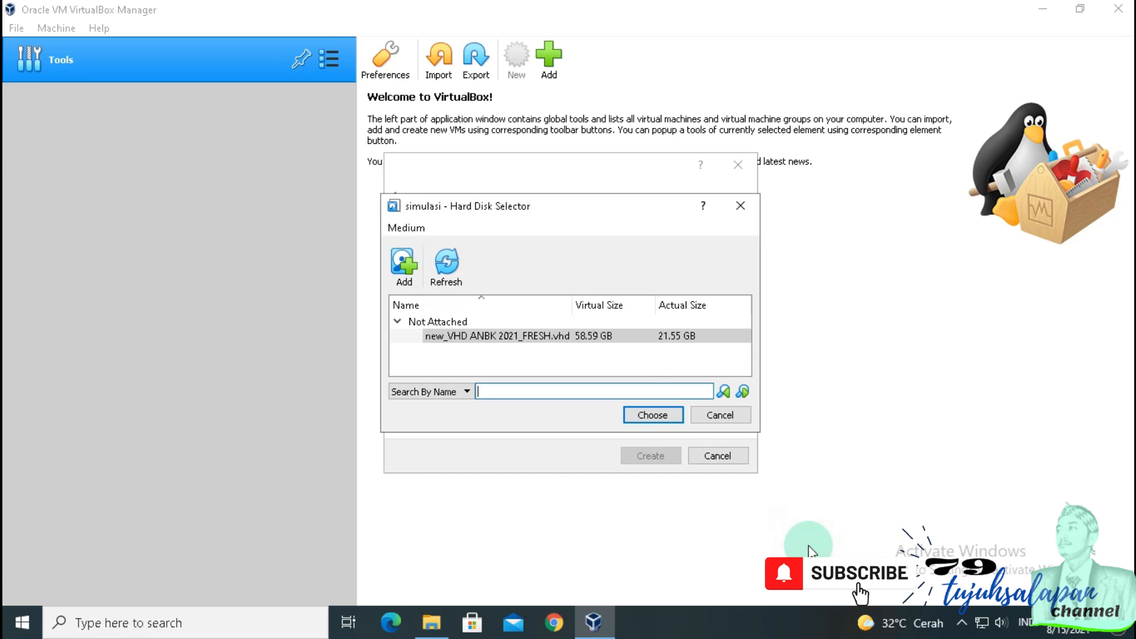
click(676, 416)
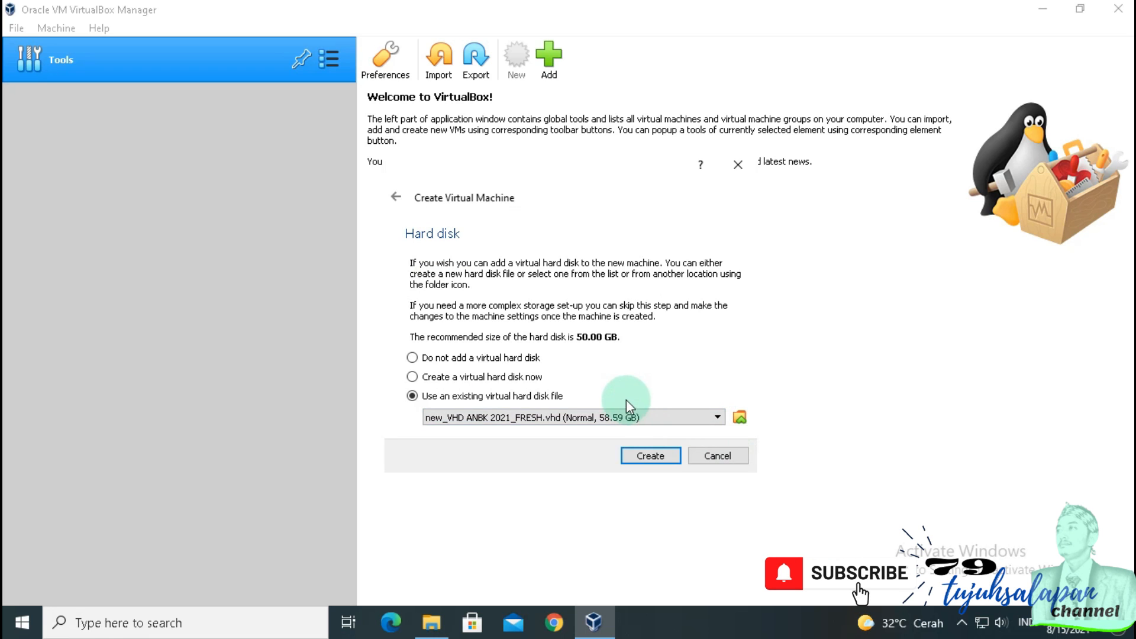
click(659, 455)
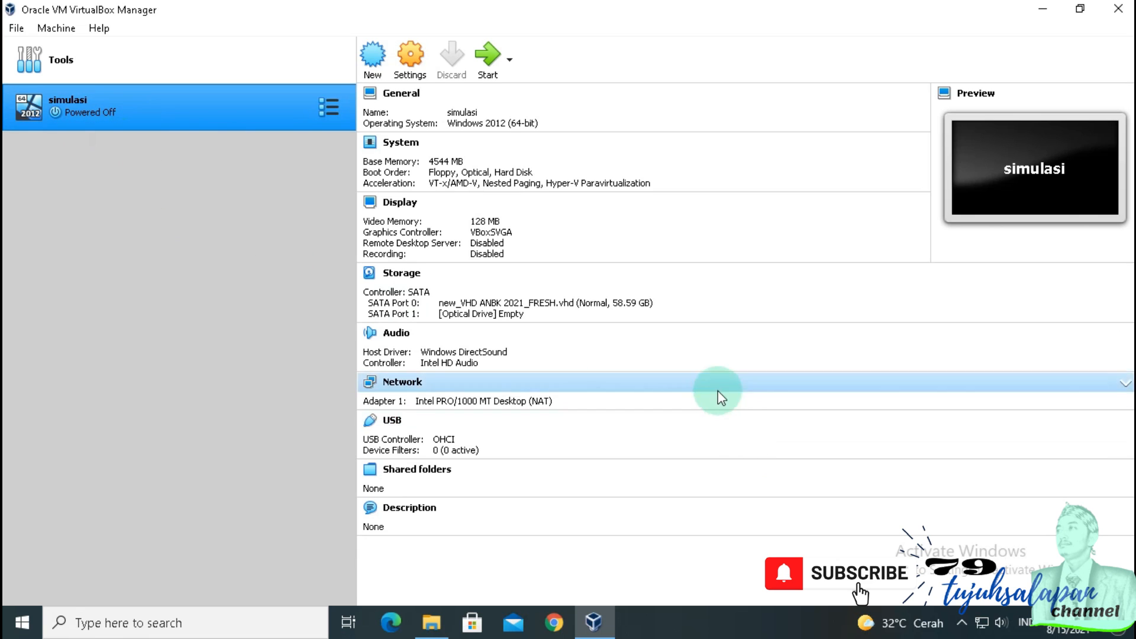
- Open the simulasi machine's settings and set its number of processors to 2
click(415, 65)
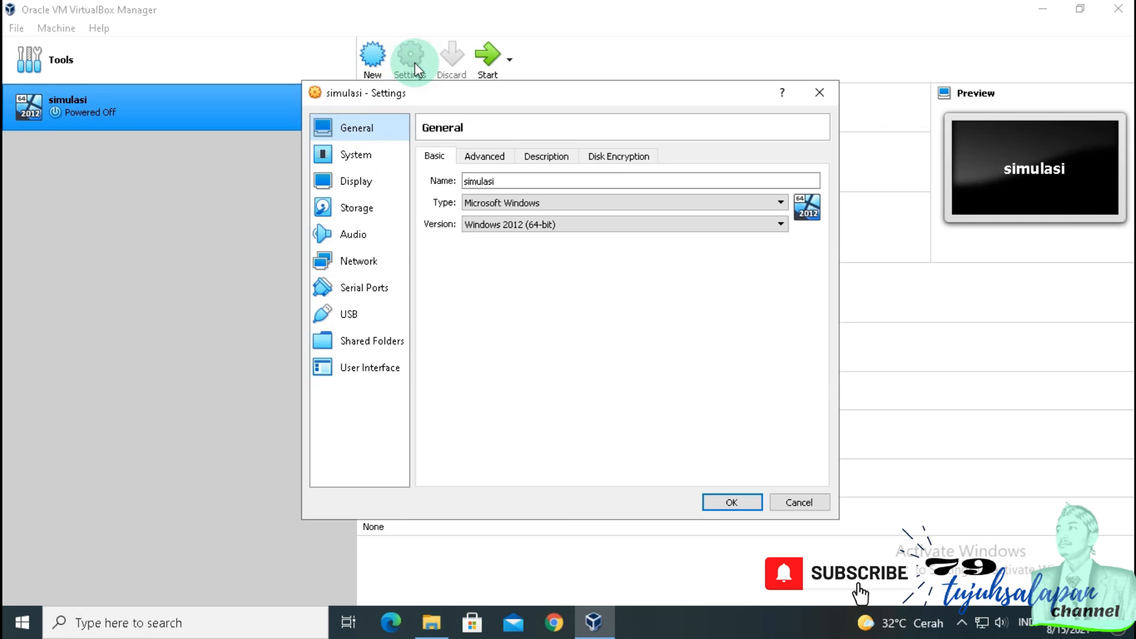
click(385, 162)
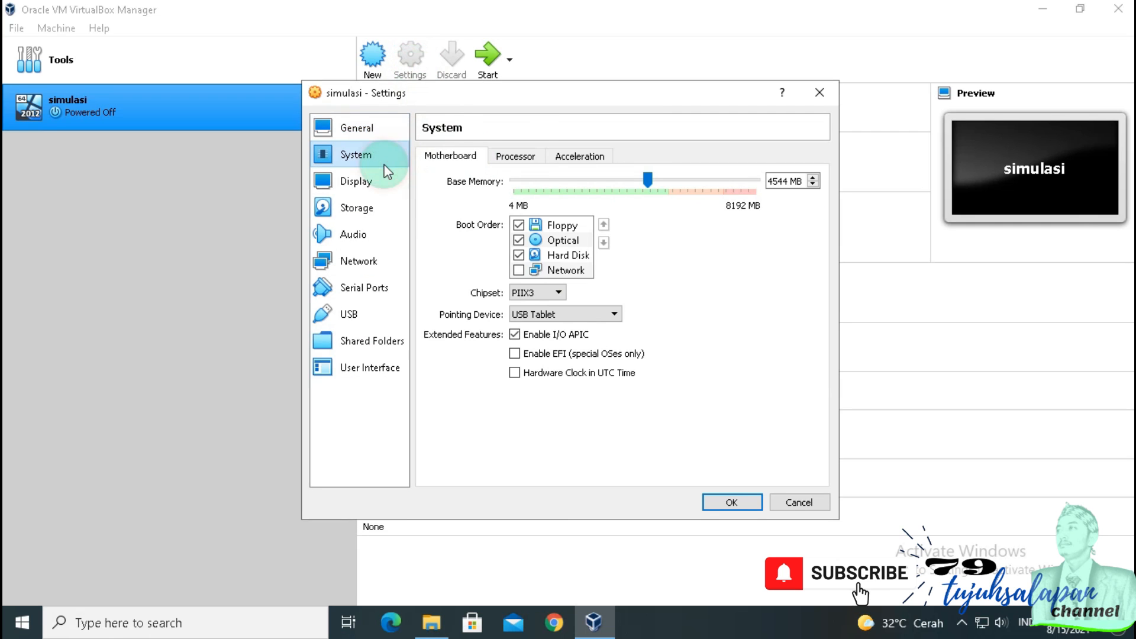
click(790, 178)
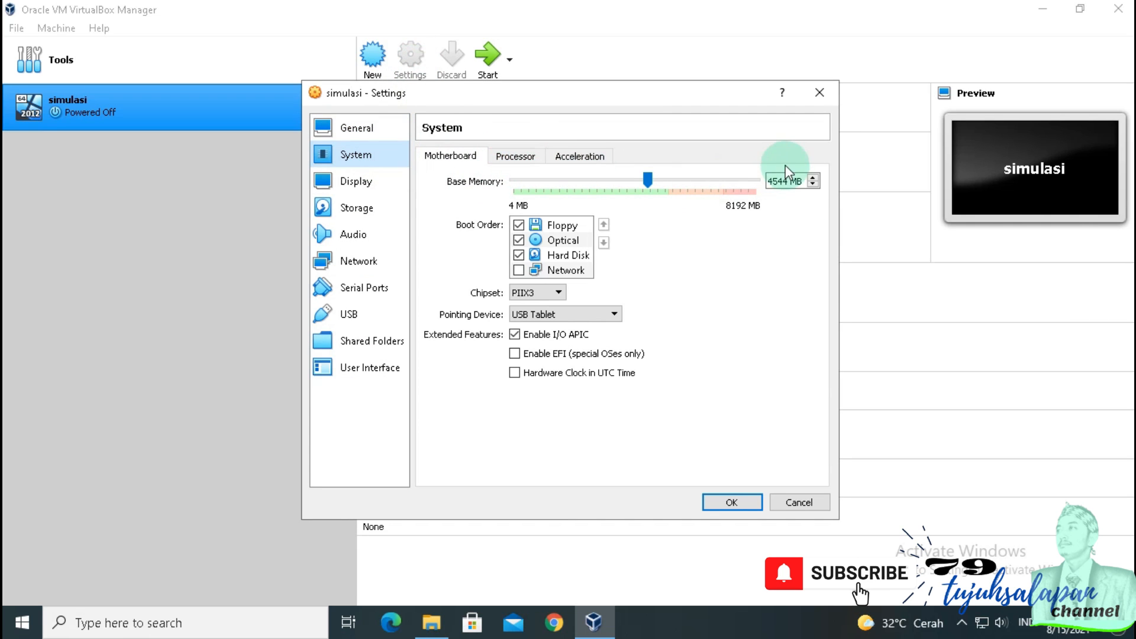
click(511, 157)
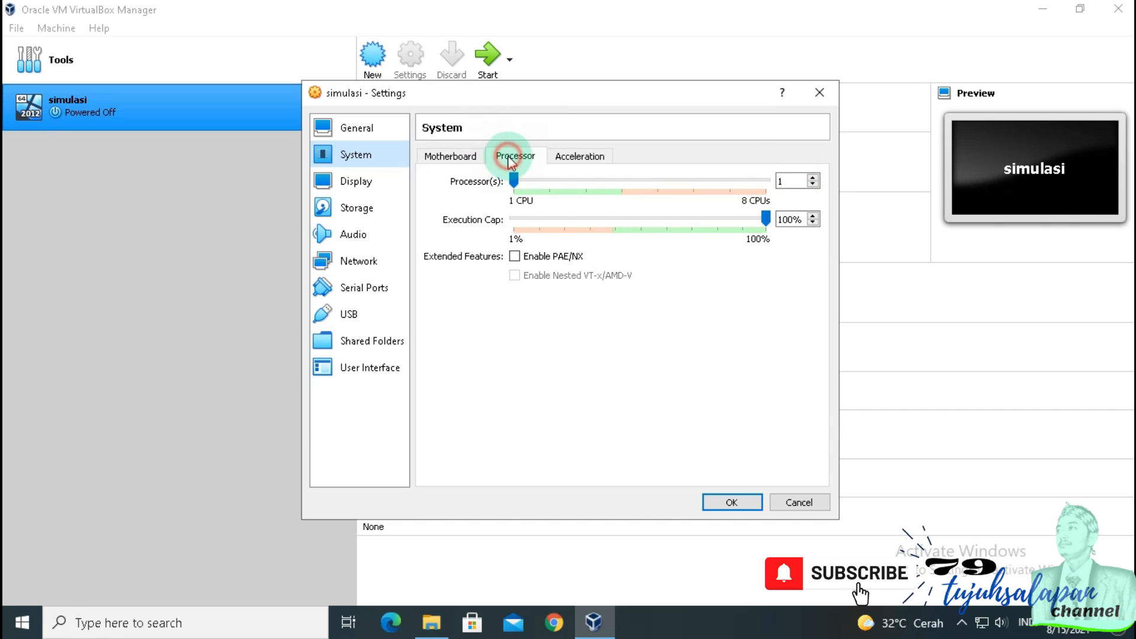
click(551, 184)
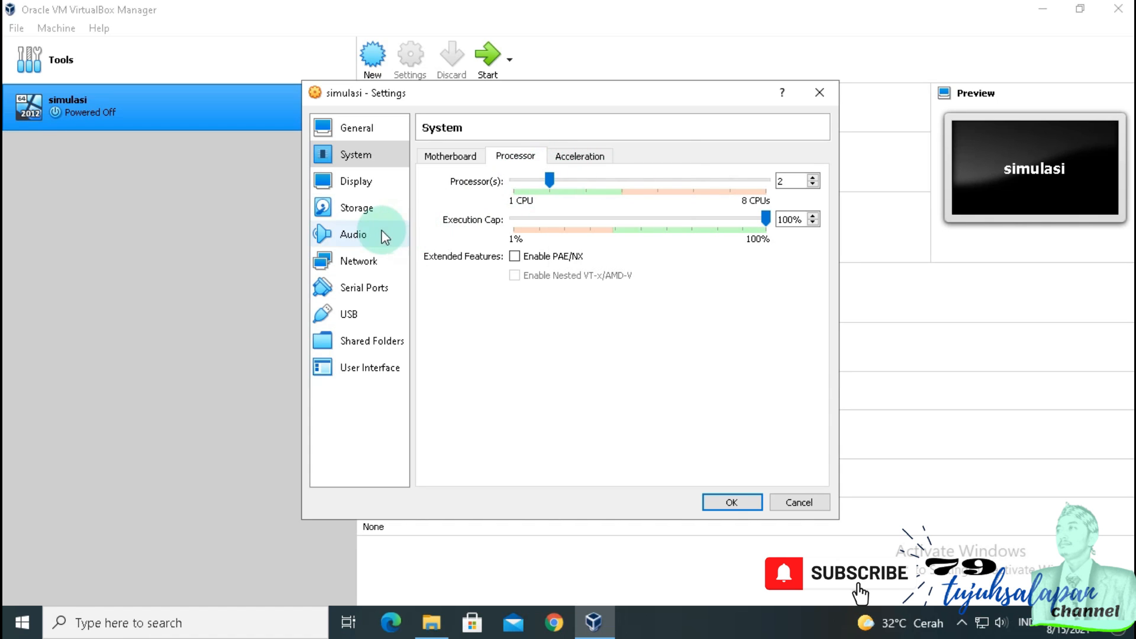
click(463, 157)
click(517, 154)
- Attach the virtual machine's network Adapter 1 to Bridged Adapter and check which host network adapters are available
click(372, 266)
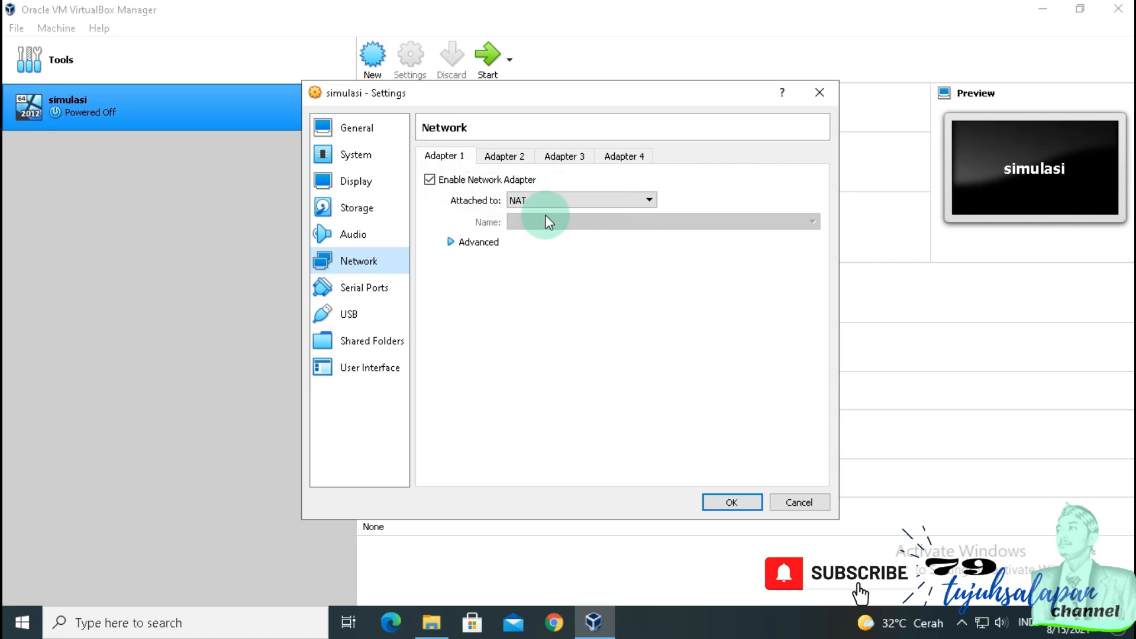
click(623, 199)
click(603, 220)
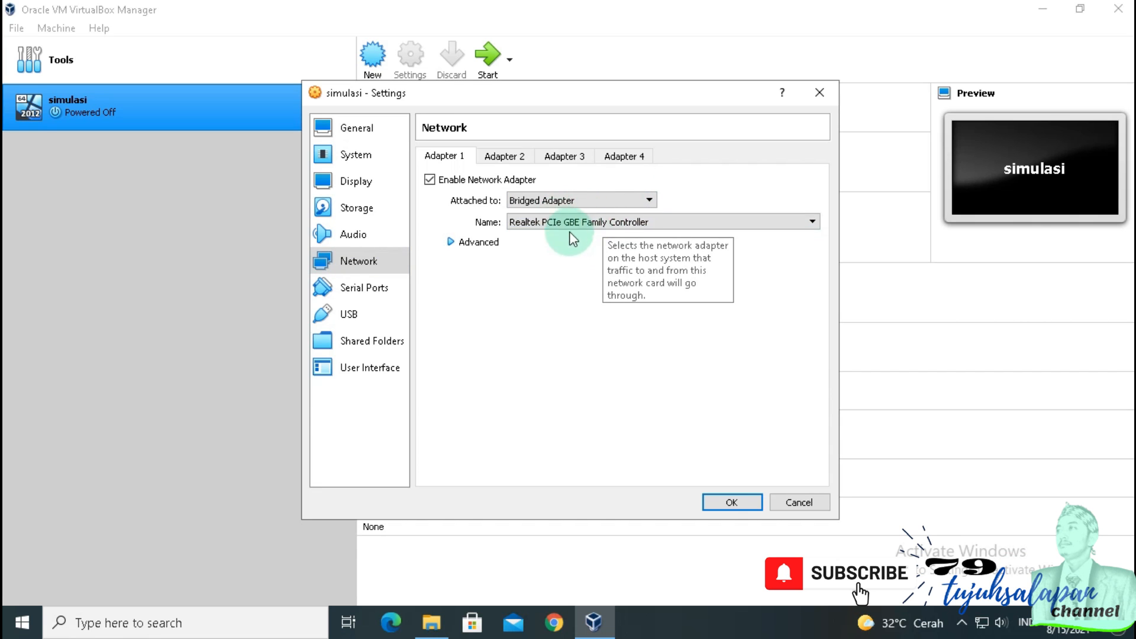
click(614, 222)
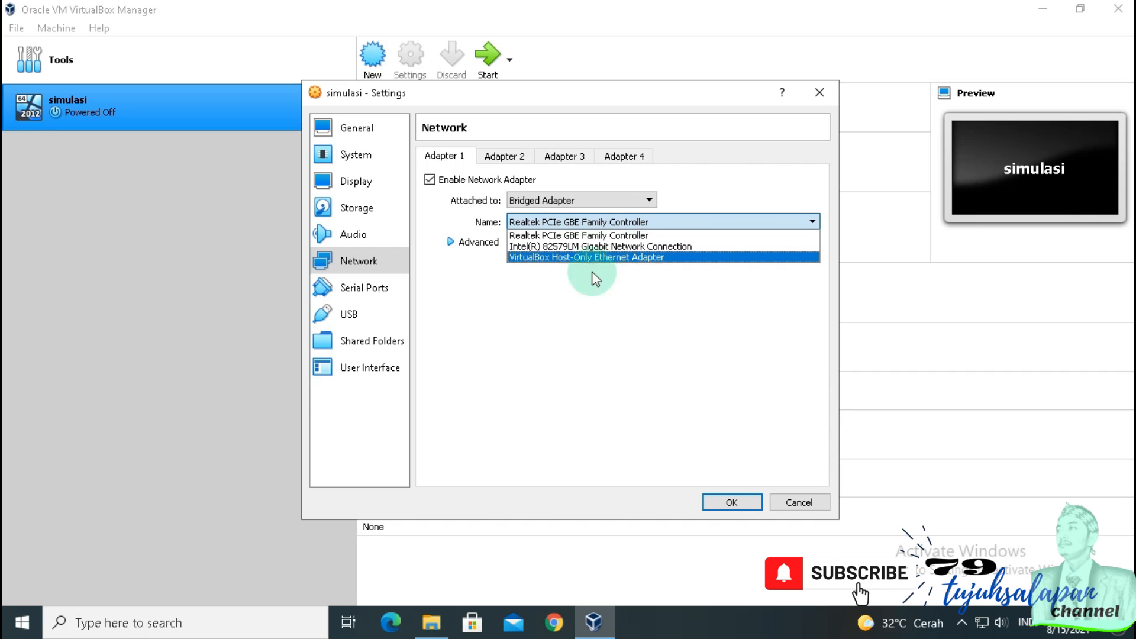
click(644, 286)
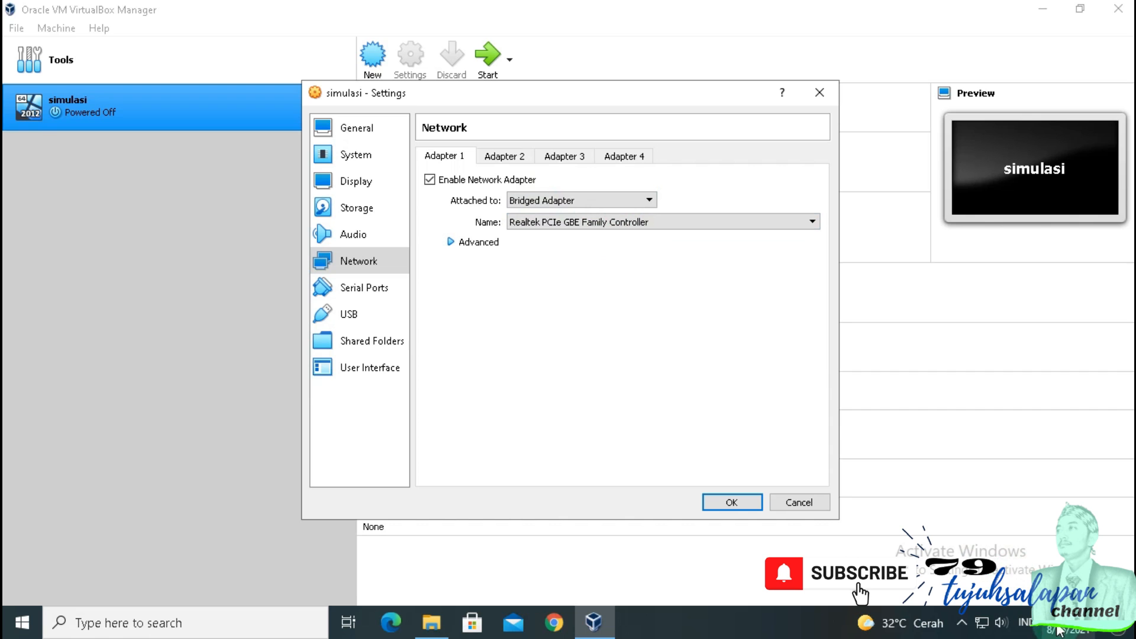
- Examine the Ethernet connections in Windows Network Connections to identify which hardware adapter each one uses, then return to the machine's network settings
right_click(987, 621)
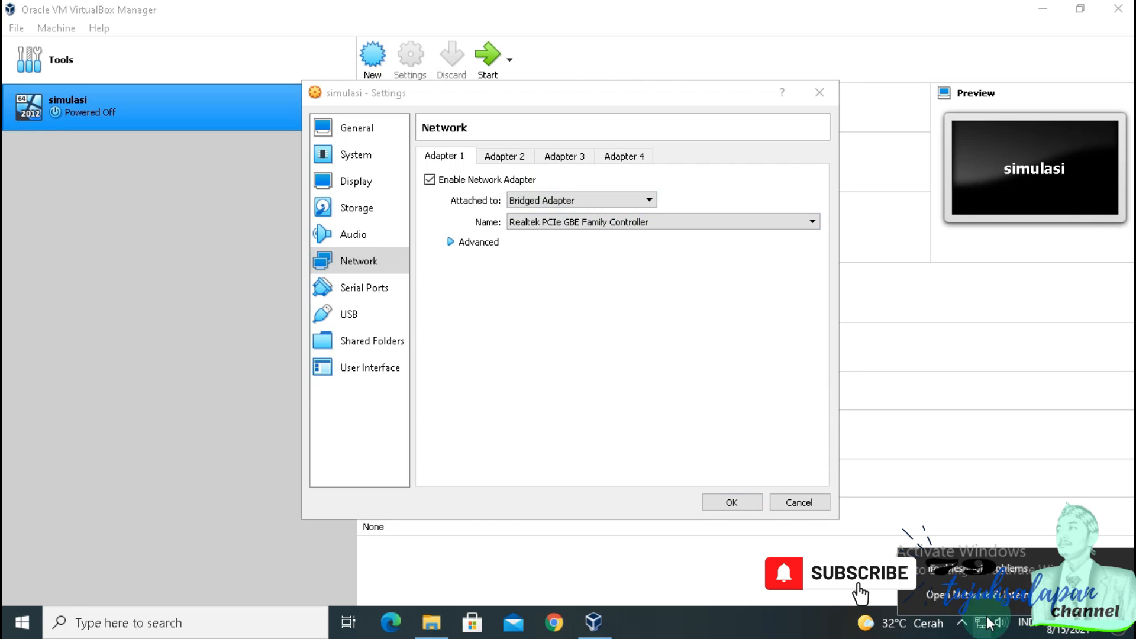
click(1005, 594)
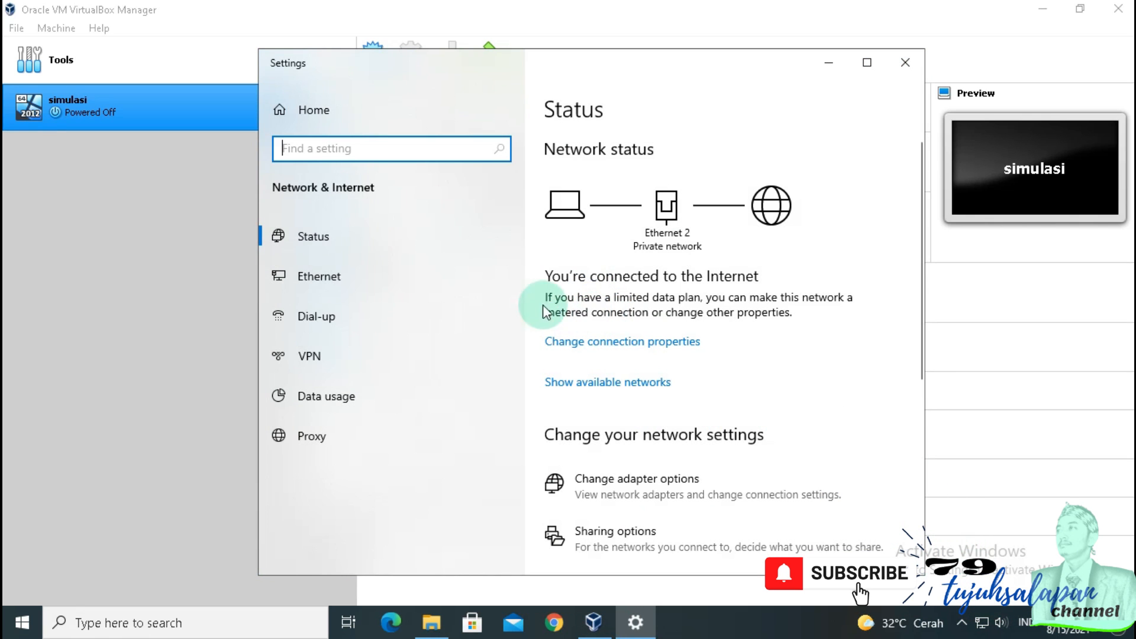
click(385, 273)
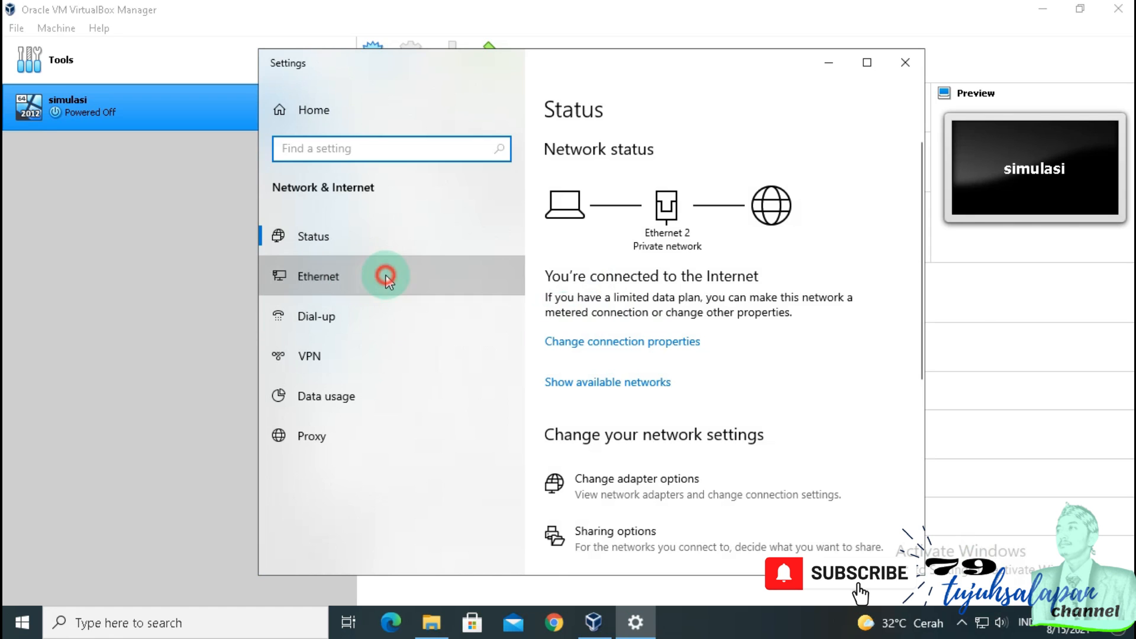
click(629, 324)
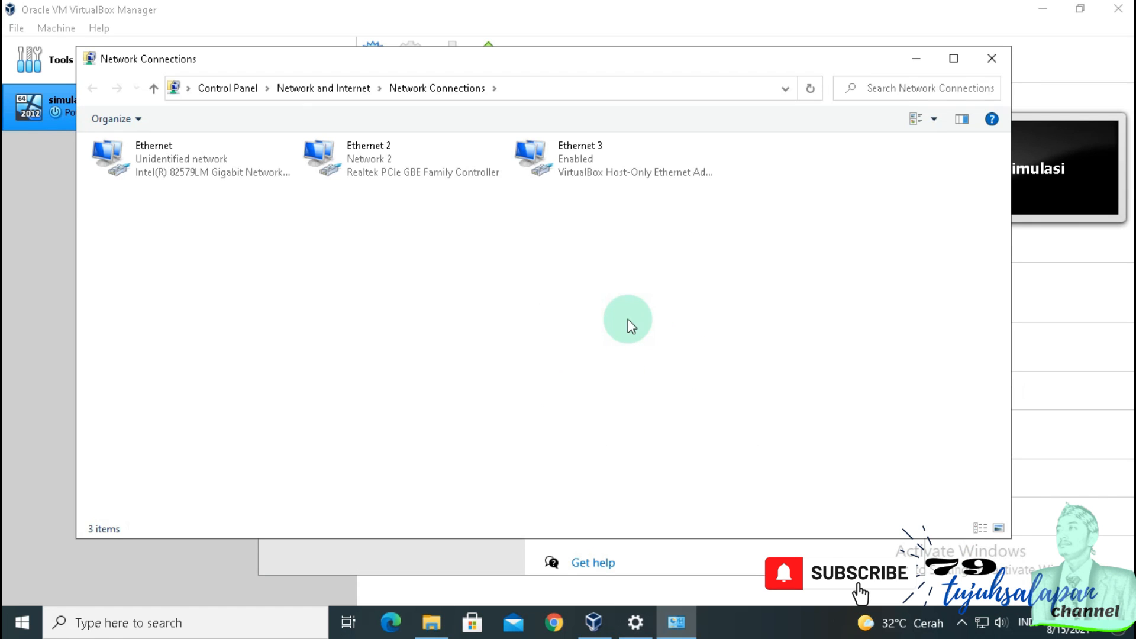
click(219, 174)
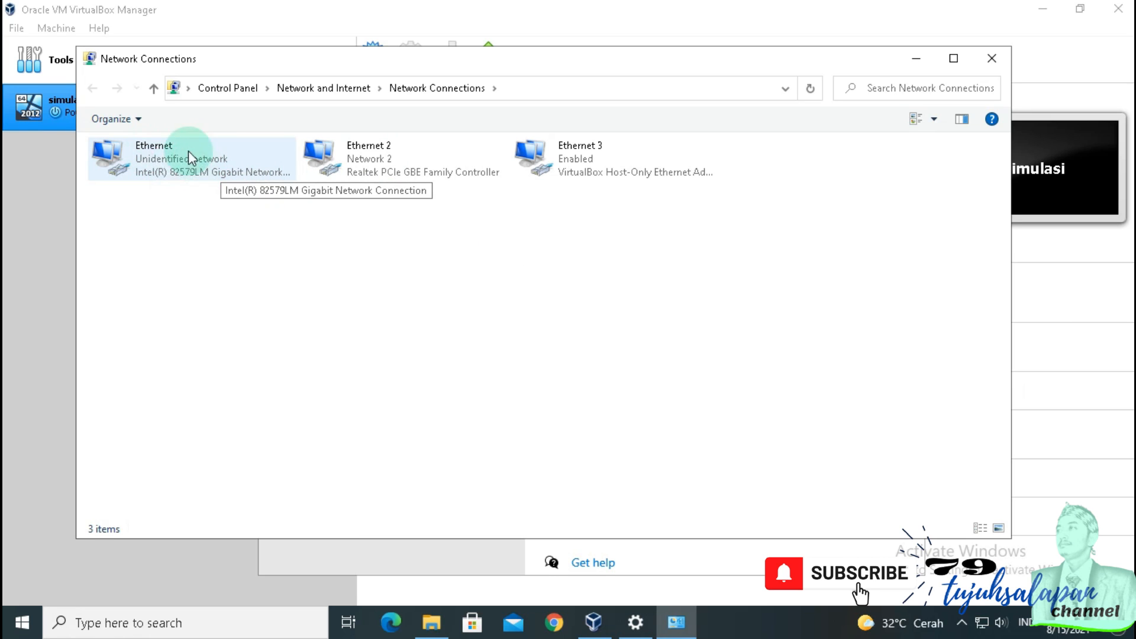
click(377, 152)
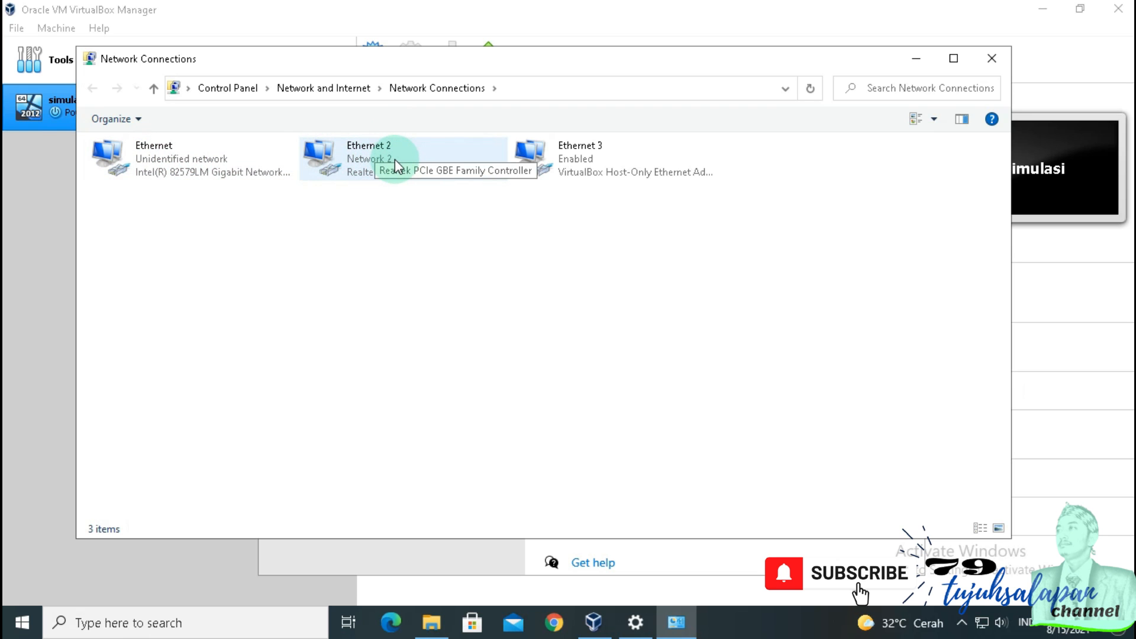
click(536, 173)
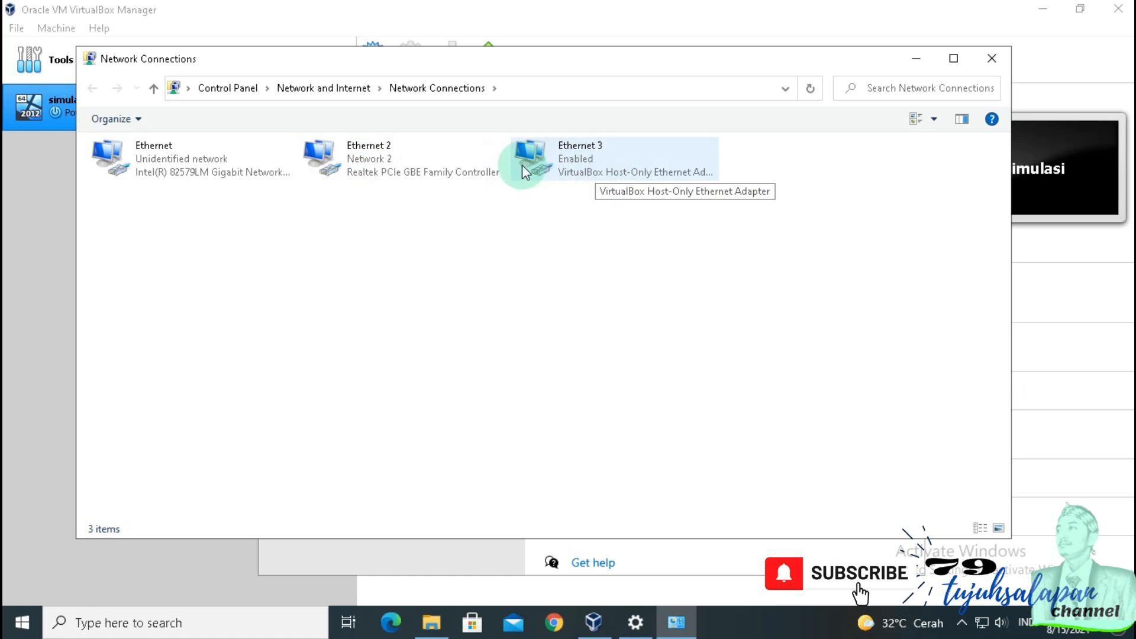
click(485, 173)
click(585, 152)
click(406, 152)
click(530, 159)
click(200, 175)
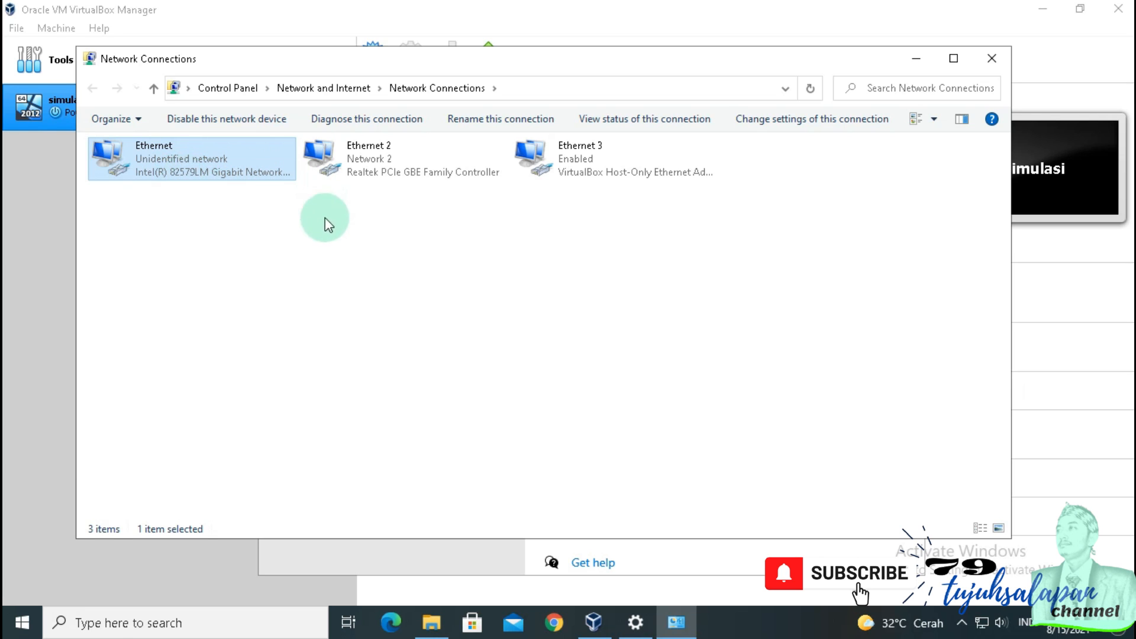
click(991, 58)
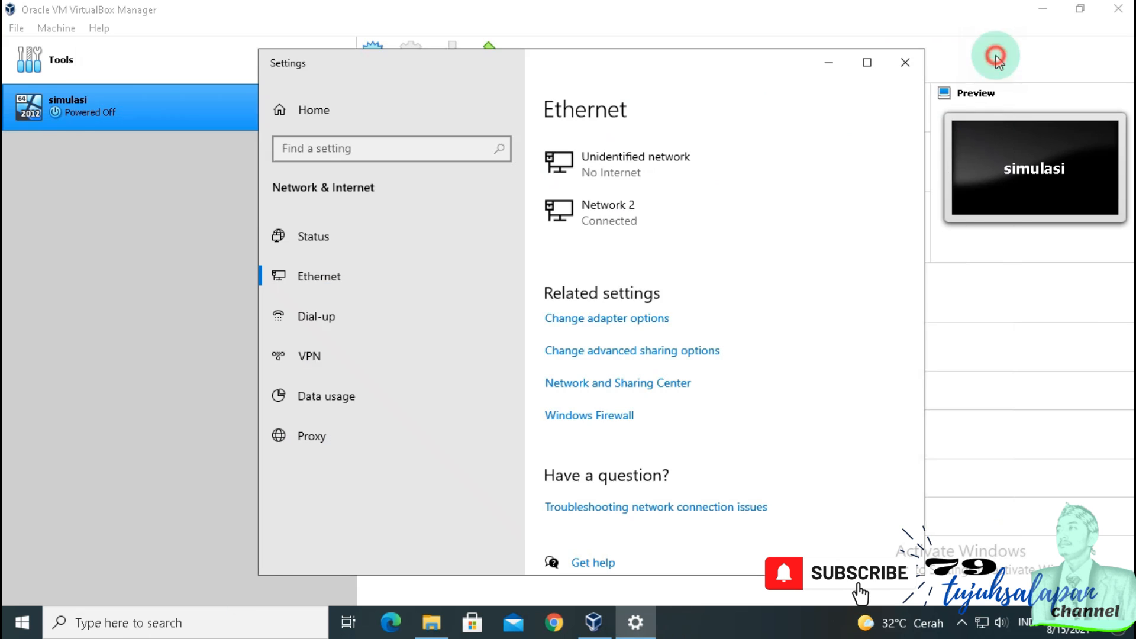
click(911, 70)
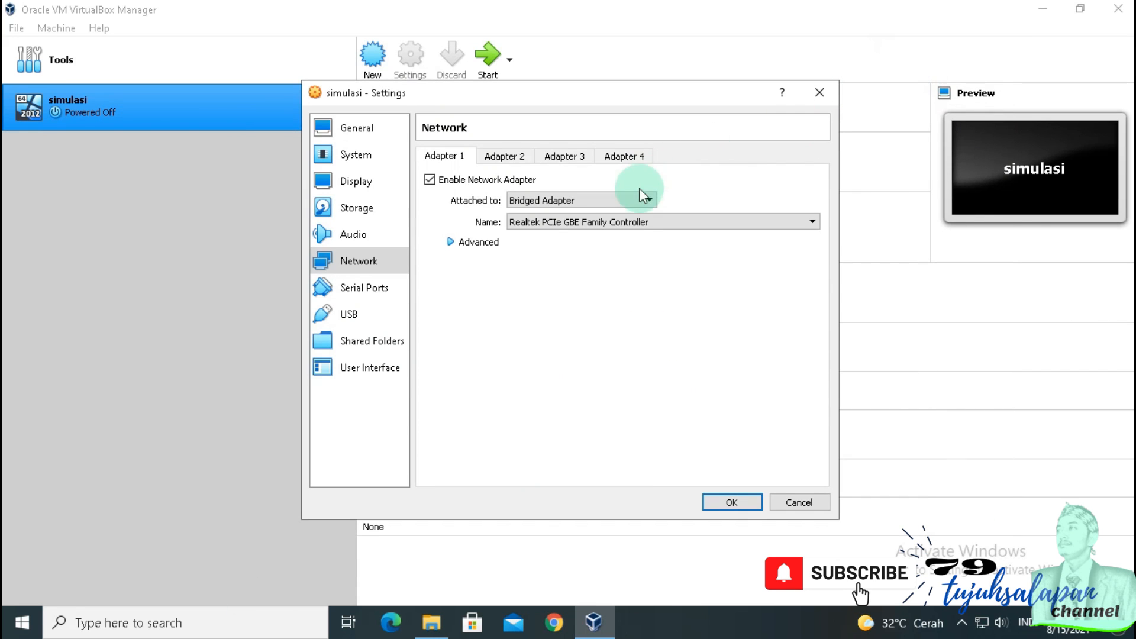
- Set Adapter 1's bridged network device to Intel(R) 82579LM Gigabit Network Connection
click(637, 221)
click(601, 246)
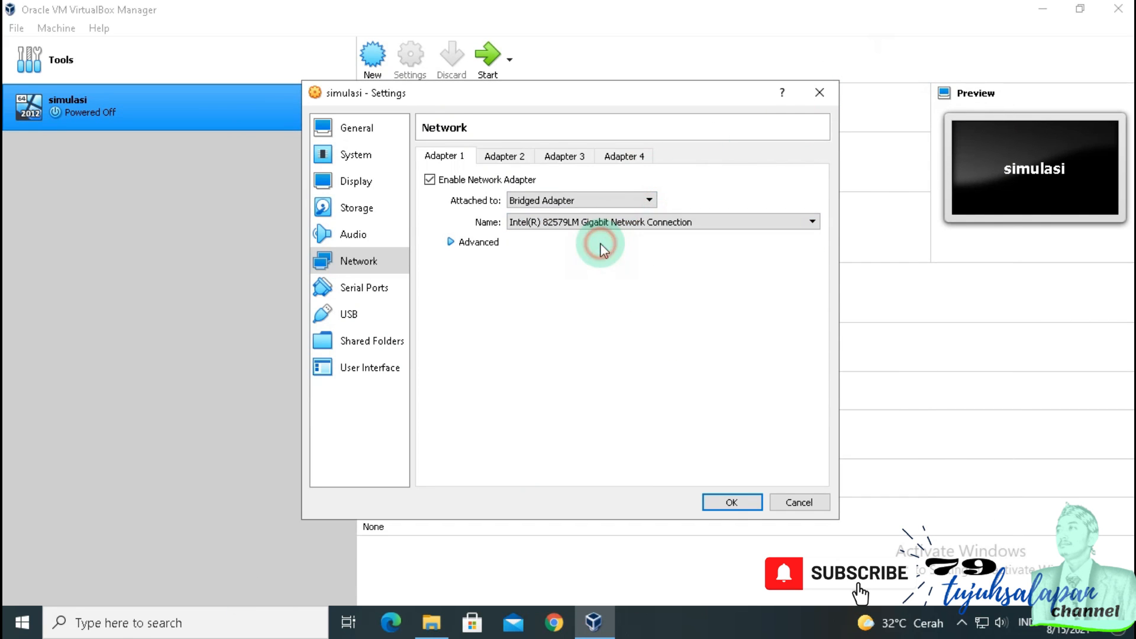
- Open the Windows Network Connections beside the machine's network settings and compare the Ethernet adapters' hardware names with Adapter 1's bridged device
right_click(982, 621)
click(970, 593)
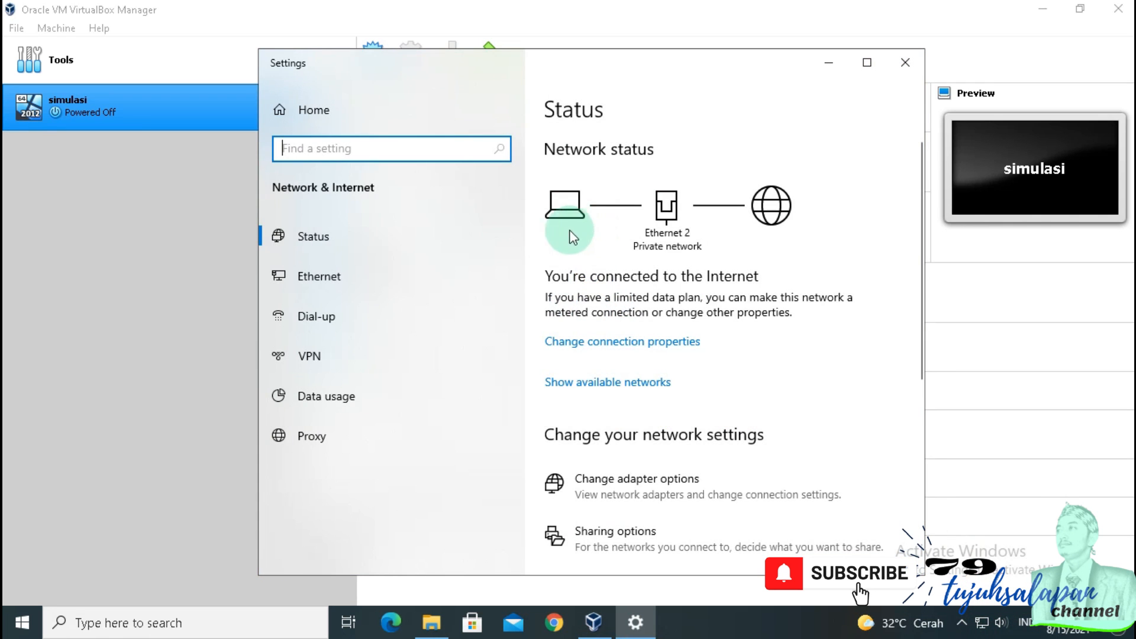
click(410, 276)
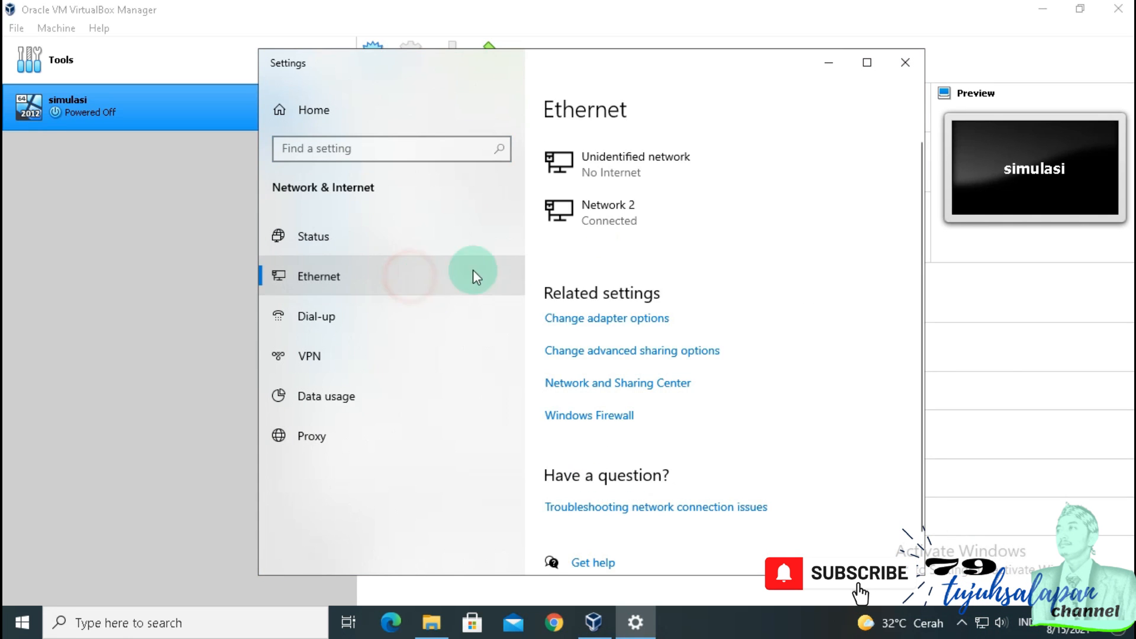
click(640, 318)
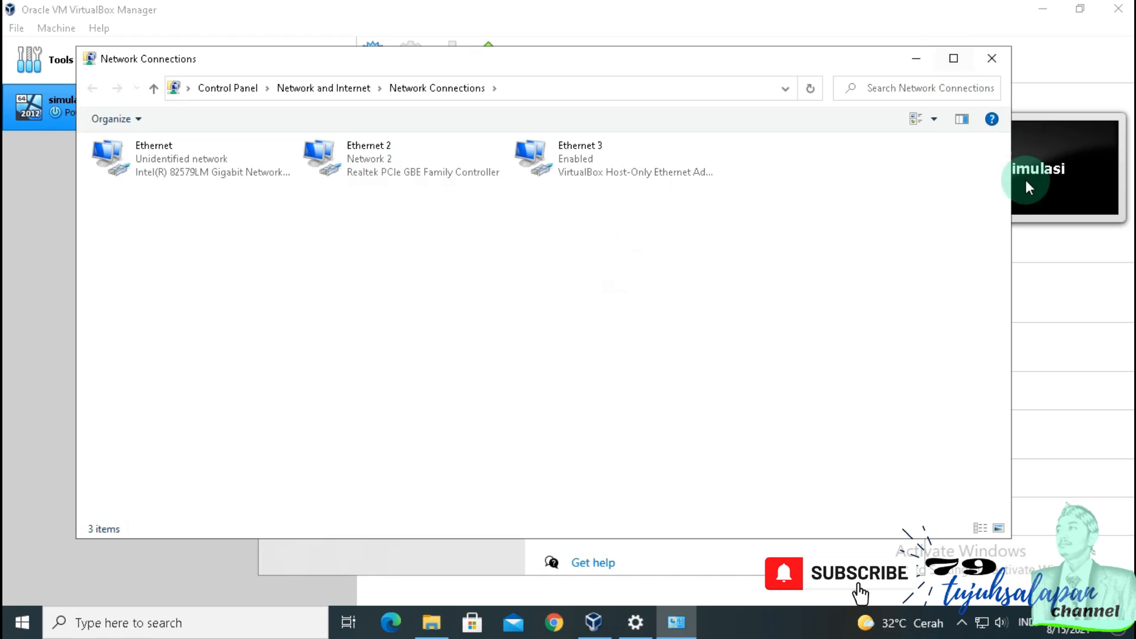
drag(1012, 204, 573, 274)
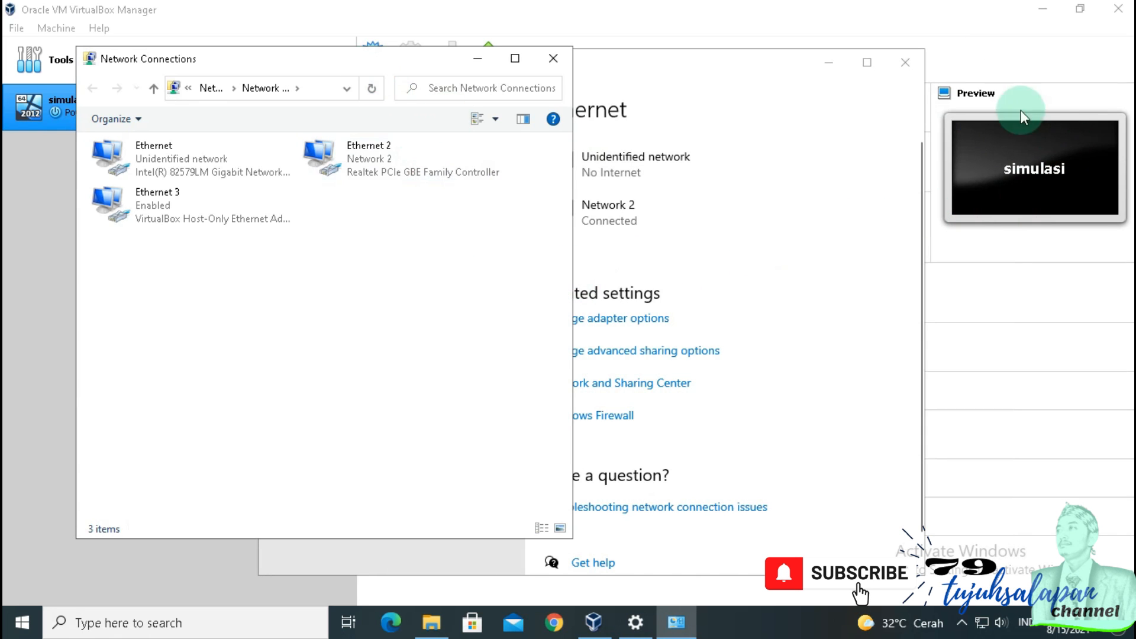
click(915, 69)
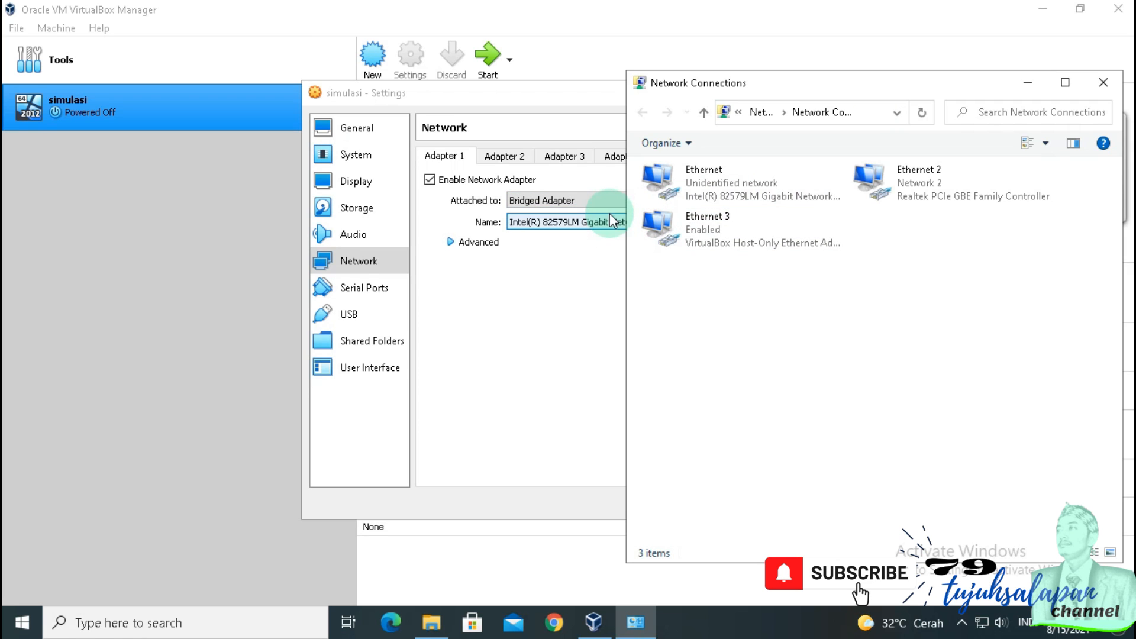
- Enable network Adapter 2 attached to NAT, recheck Adapter 1's bridged settings, and save the simulasi machine's settings
click(502, 157)
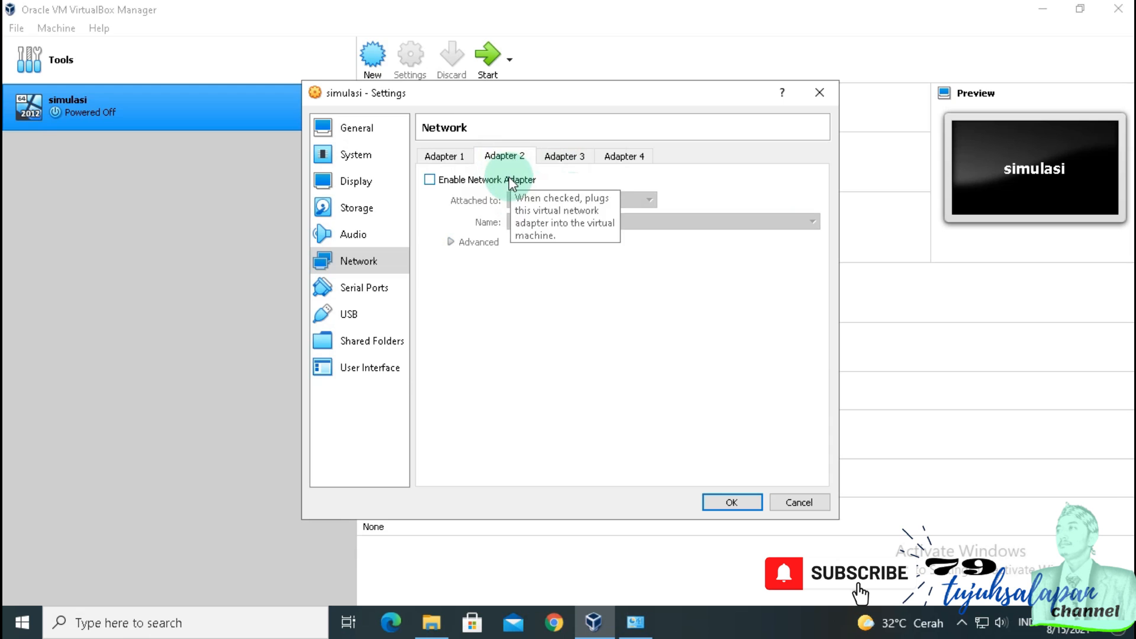
click(507, 180)
click(596, 200)
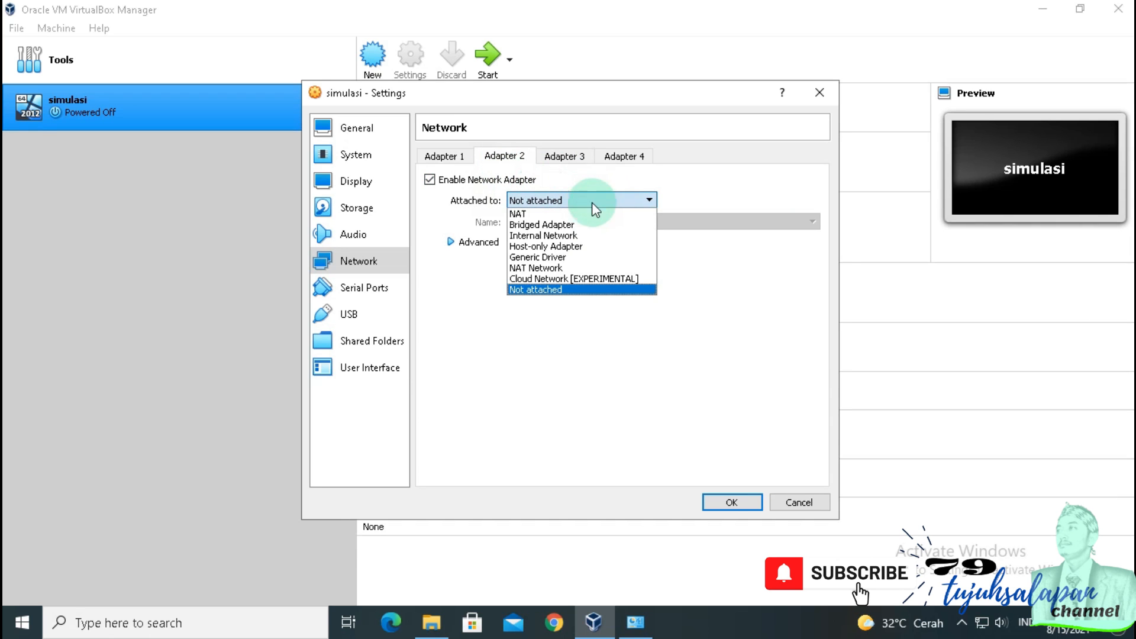
click(572, 214)
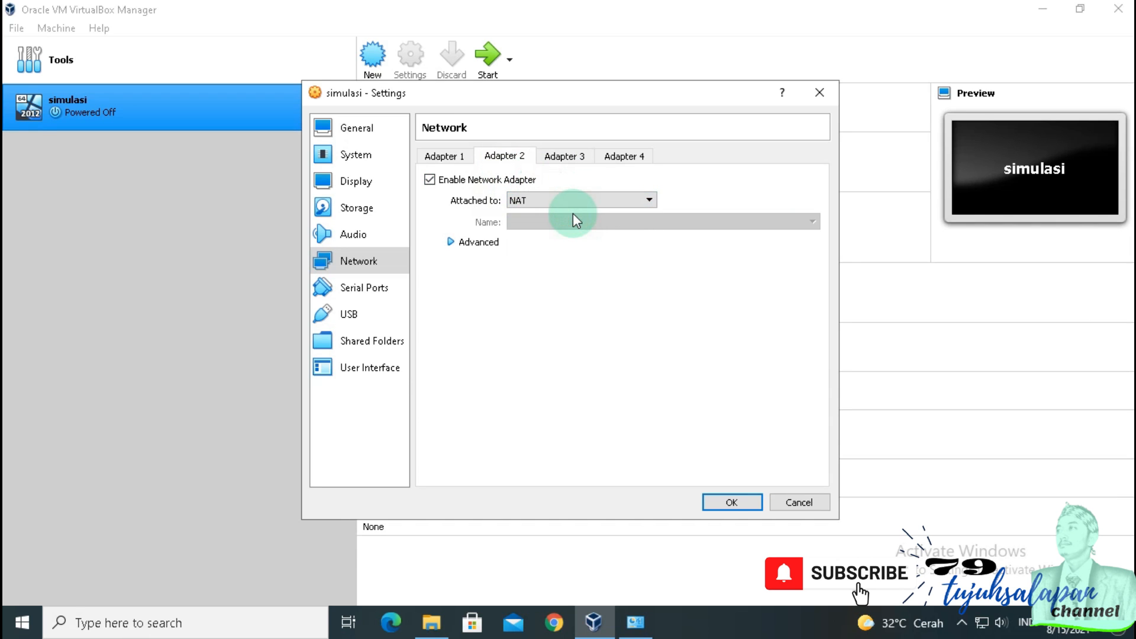
click(459, 157)
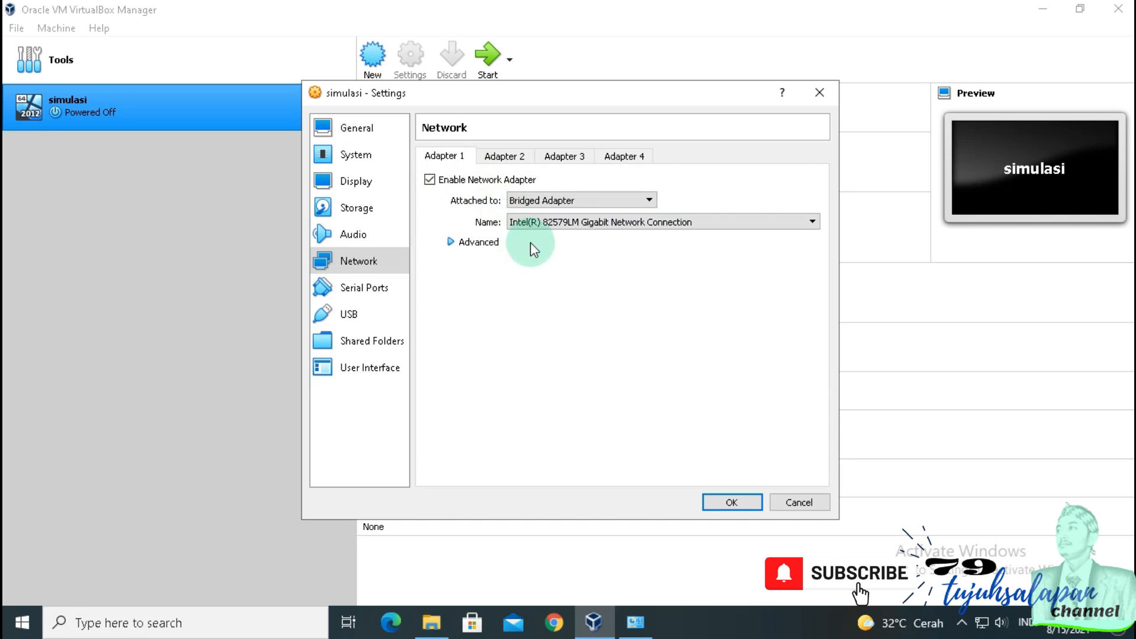
click(516, 159)
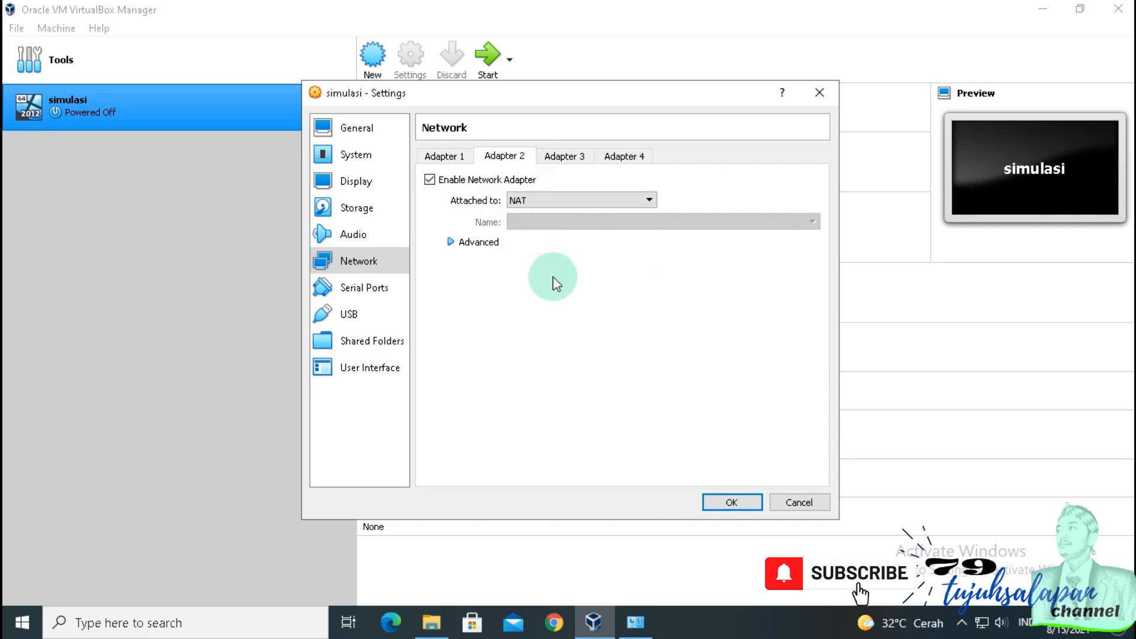
click(738, 502)
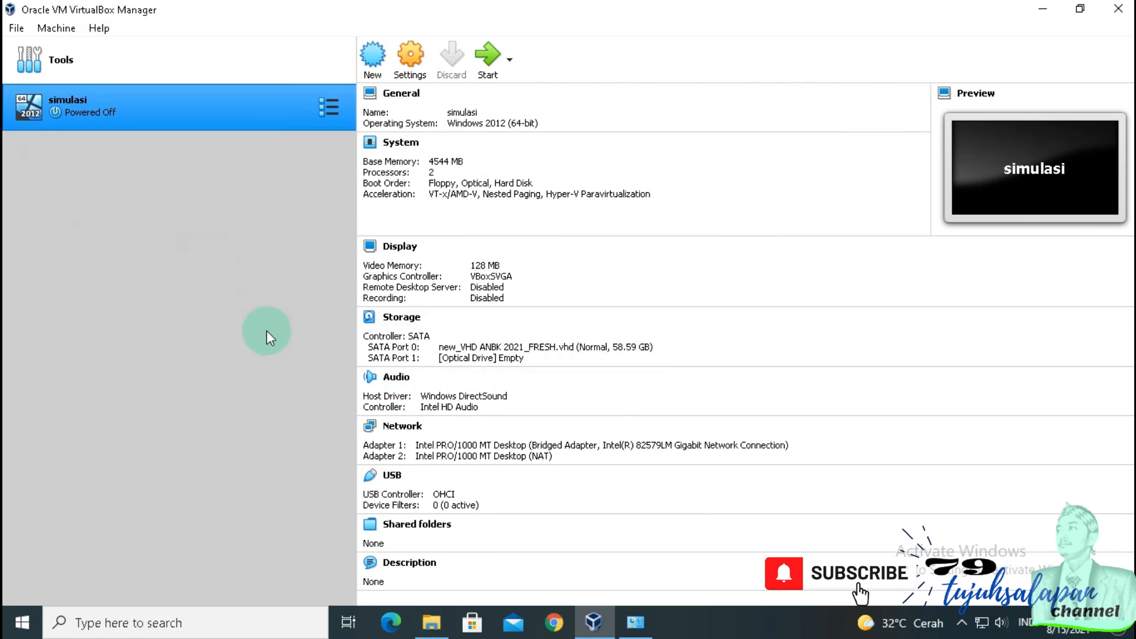
- Close VirtualBox Manager and the Network Connections window, leaving the VHD Simulasi ANBk Fresh 2021 folder in view
click(1122, 17)
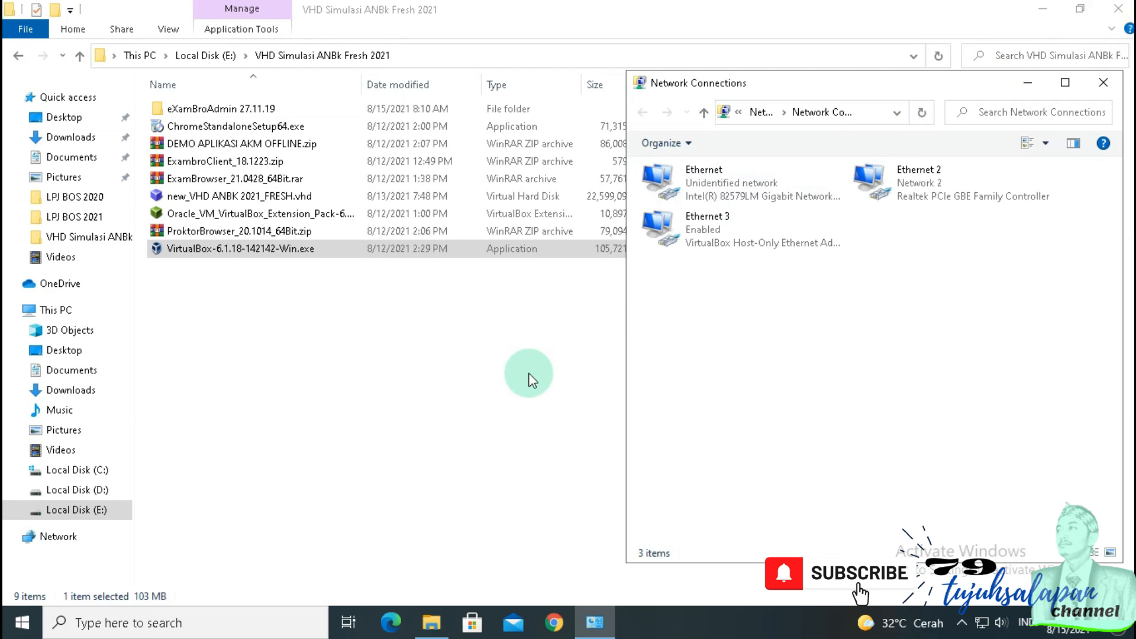
click(528, 372)
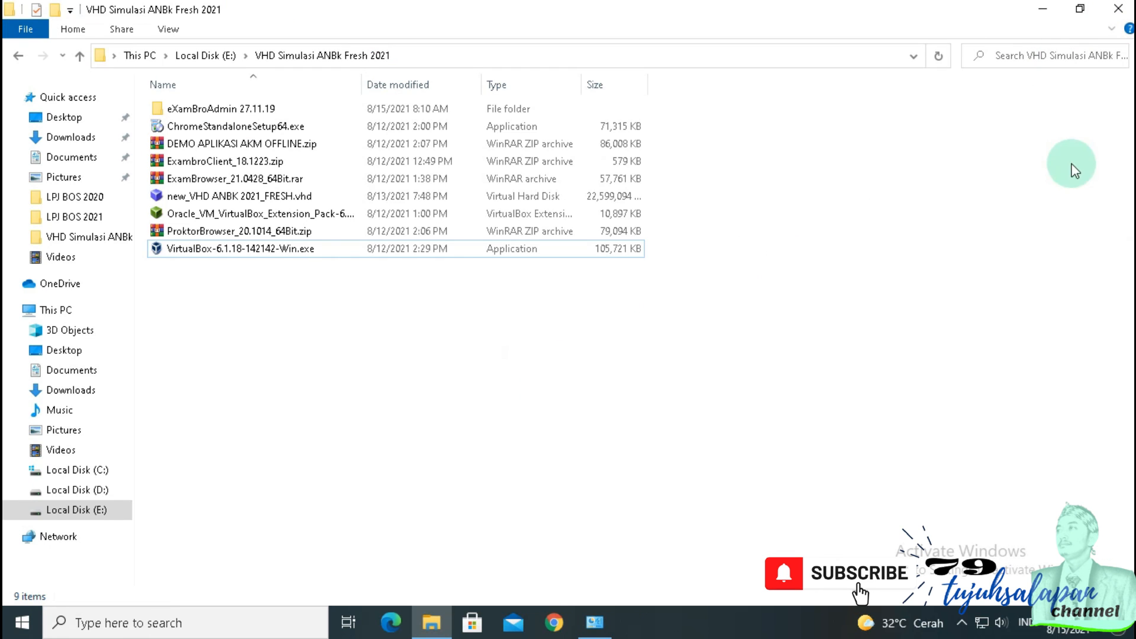
click(594, 622)
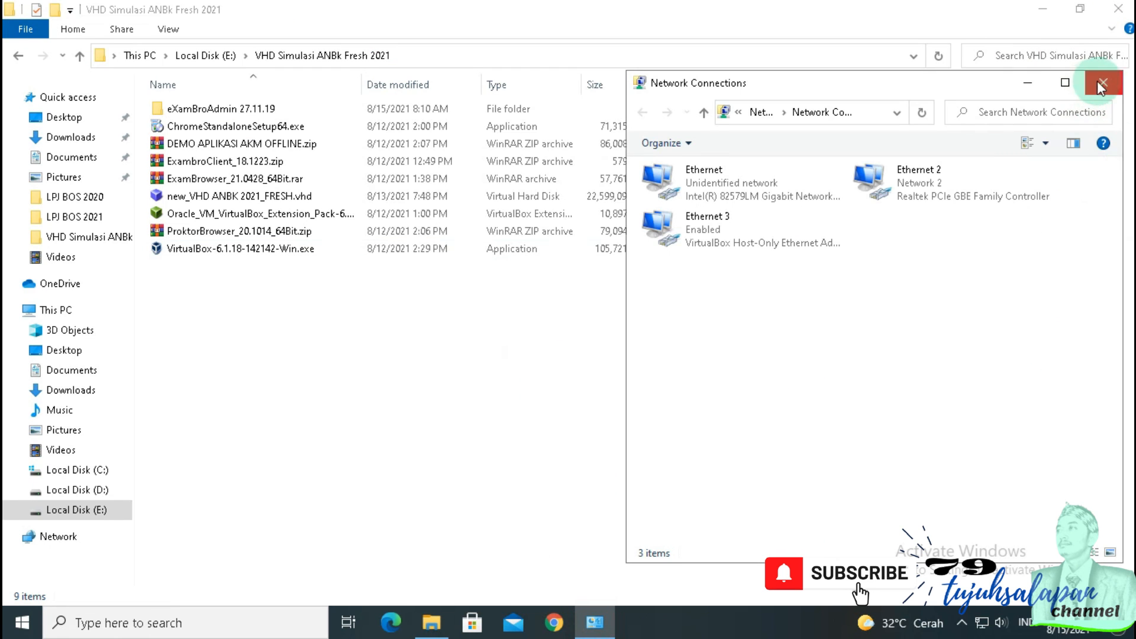
click(1107, 84)
click(456, 376)
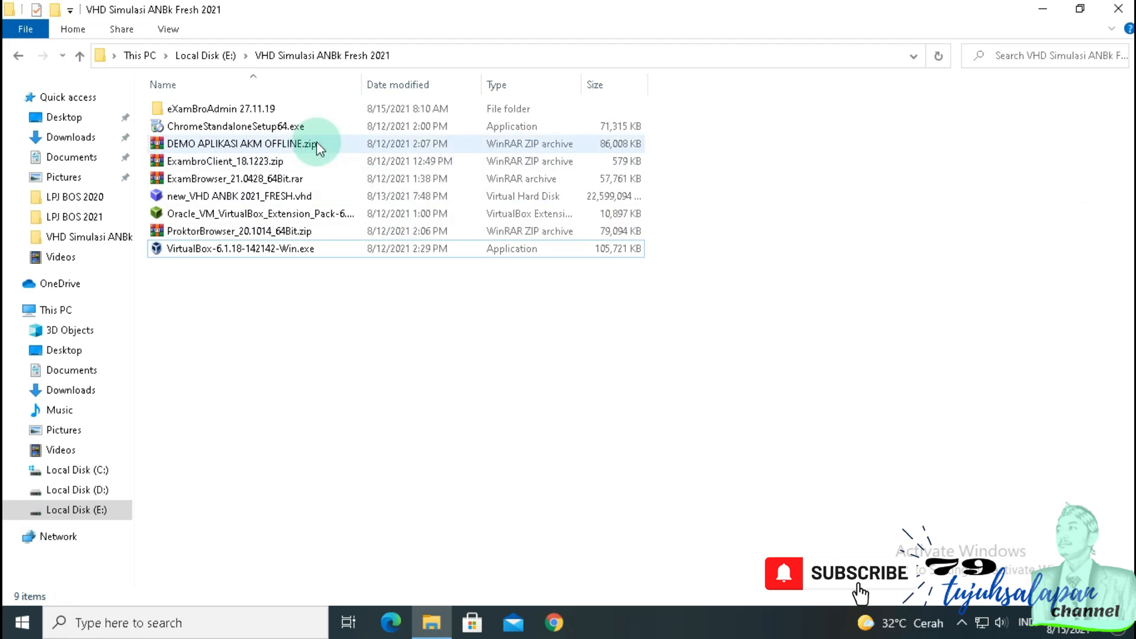
click(433, 366)
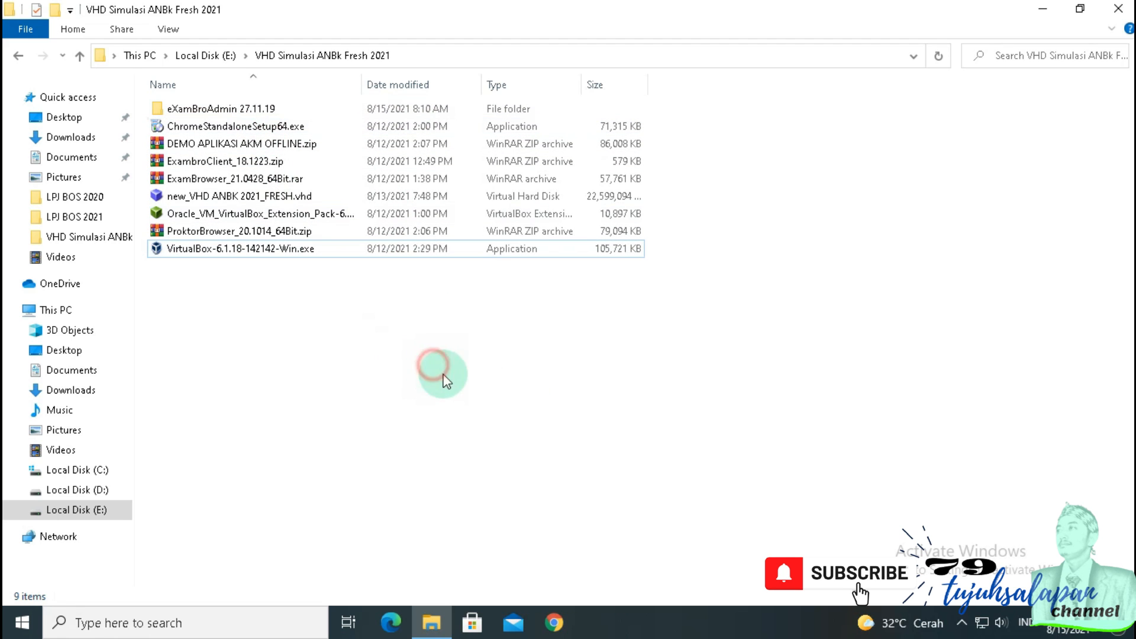
- Run eXamBroAdmin.exe from the eXamBroAdmin 27.11.19 folder as administrator
double_click(287, 113)
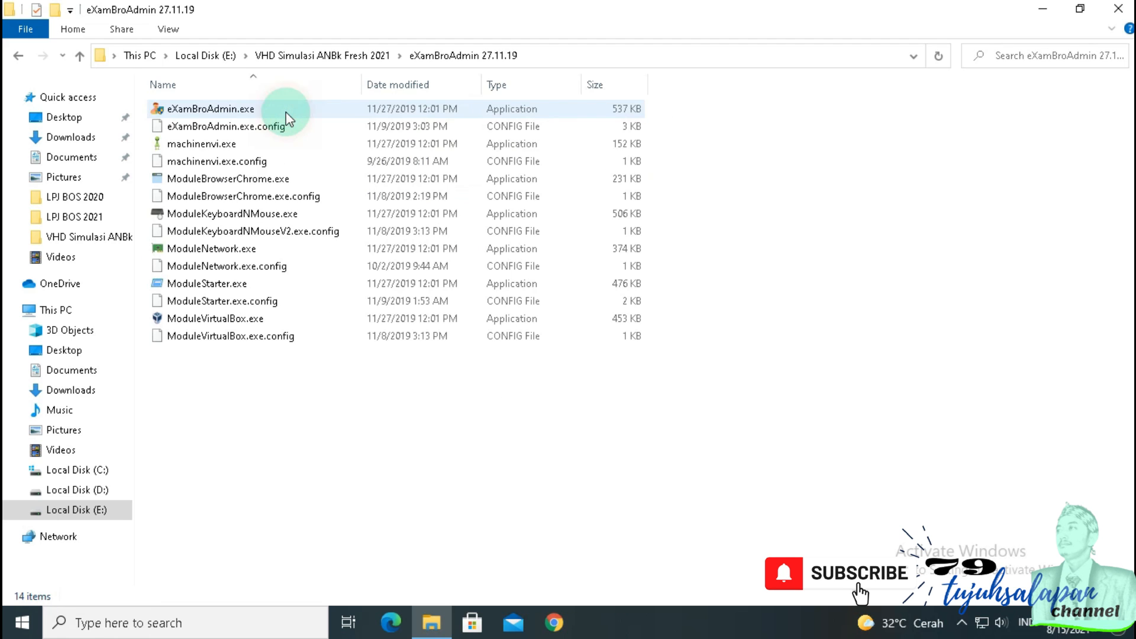
click(229, 109)
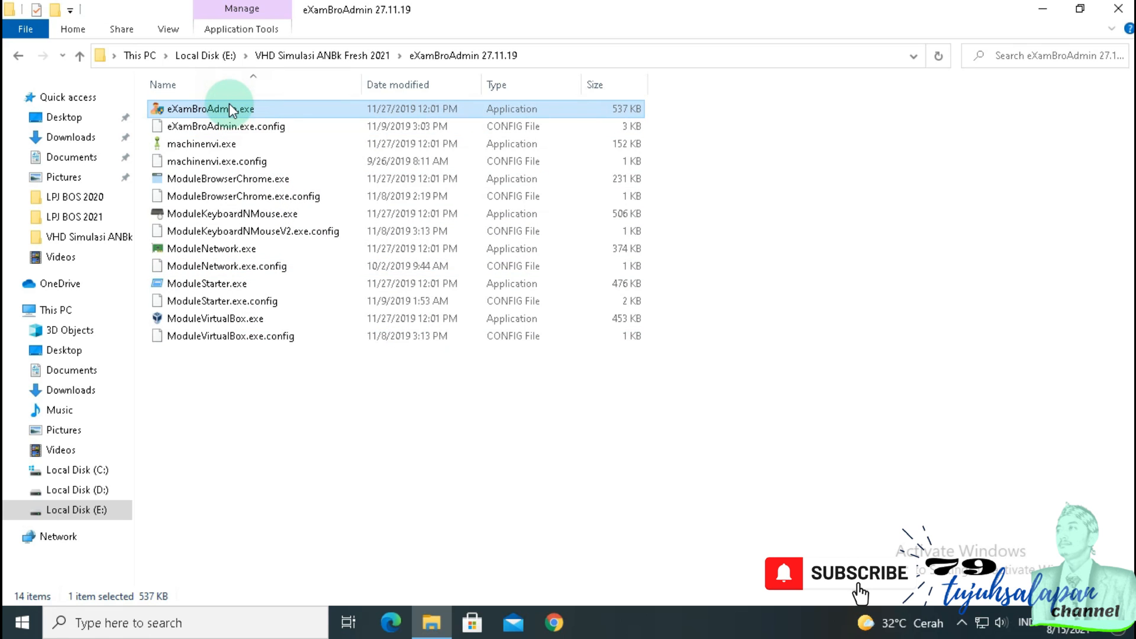
double_click(229, 103)
right_click(229, 103)
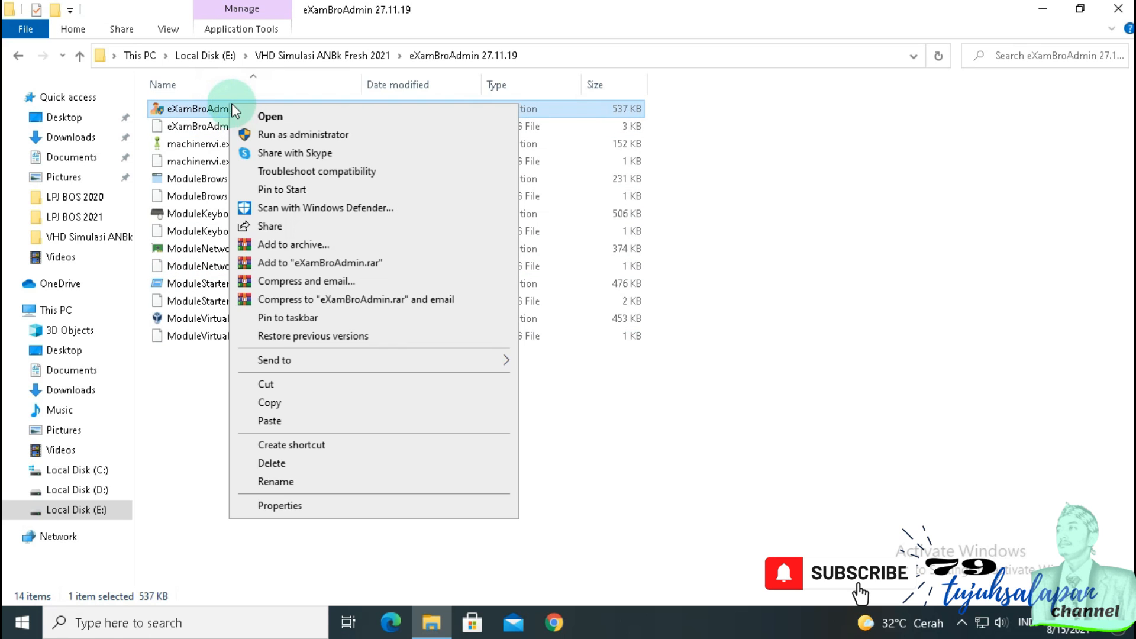
click(265, 131)
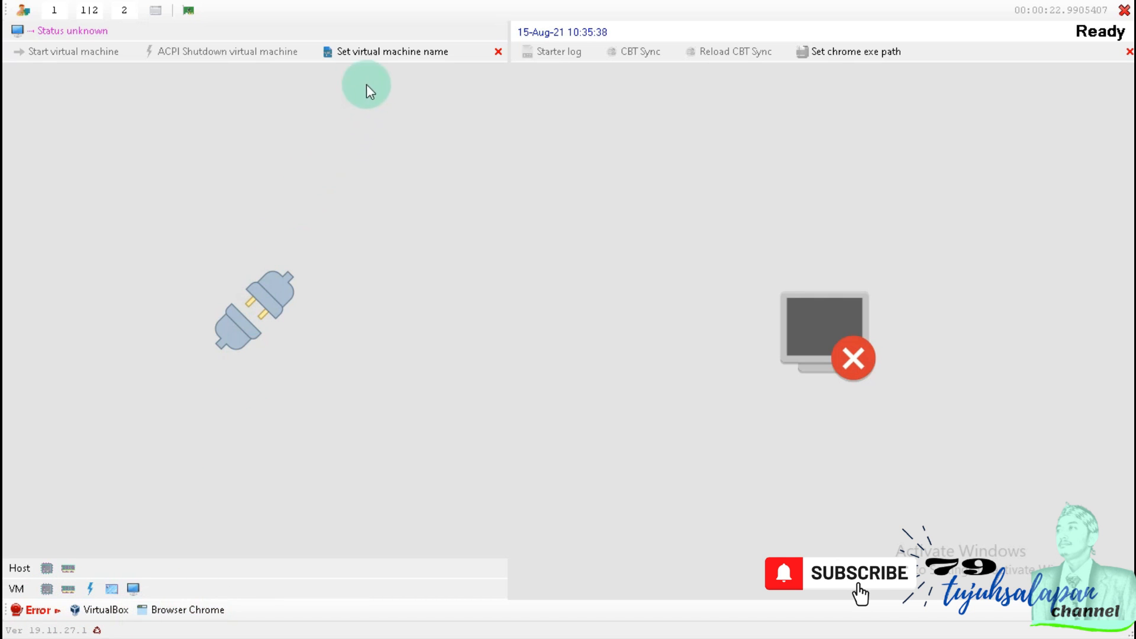
- Set the virtual machine name to simulasi in eXamBroAdmin
click(387, 55)
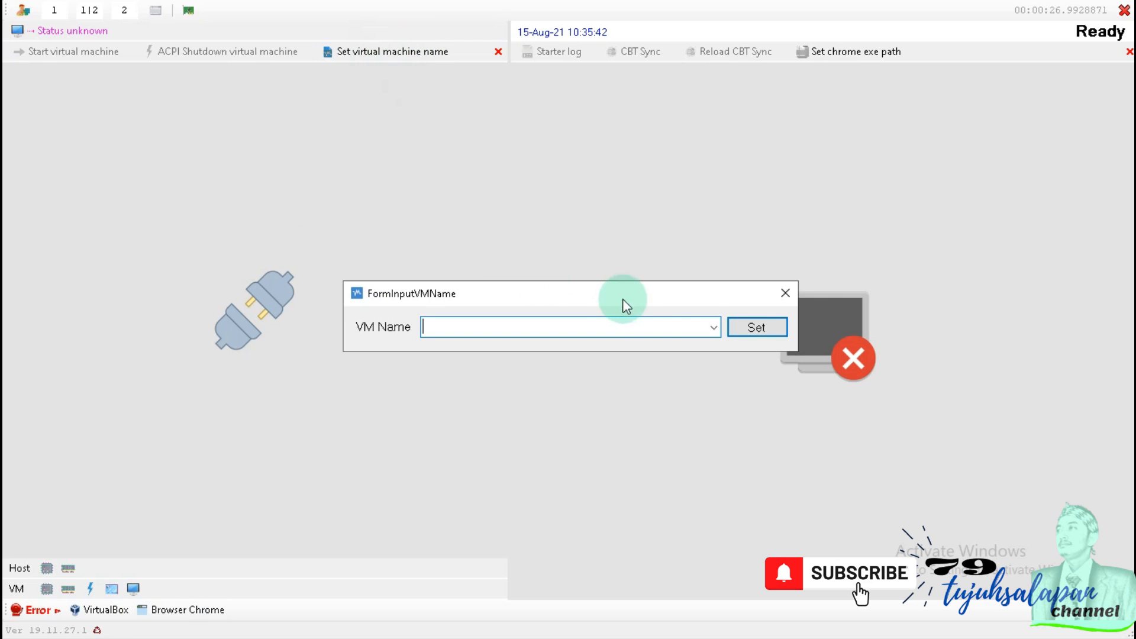
click(714, 329)
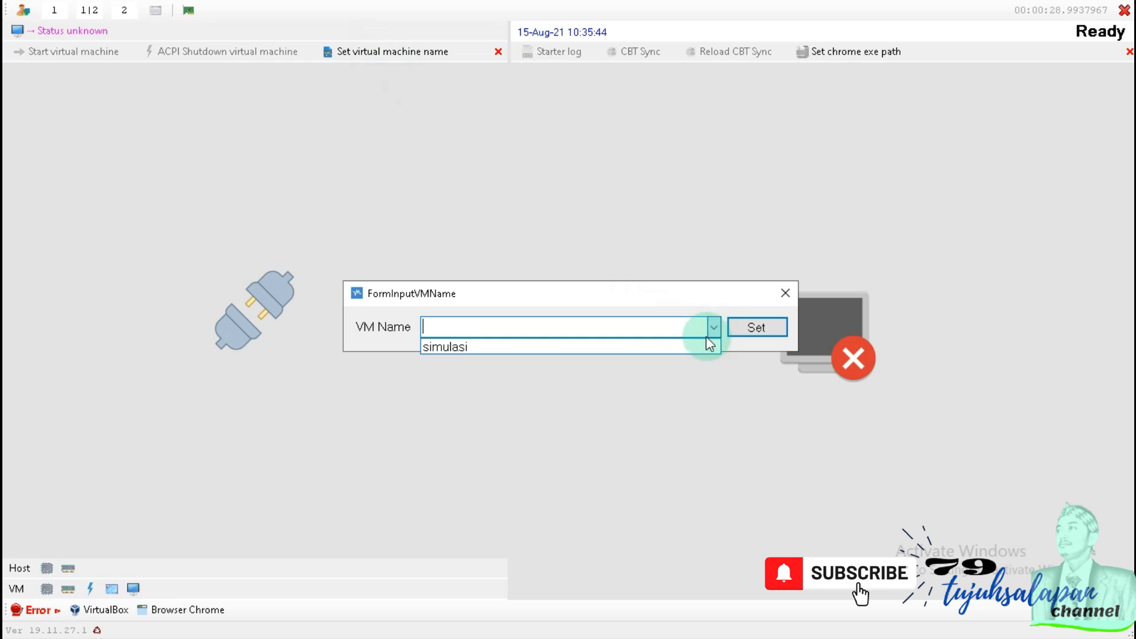
click(676, 347)
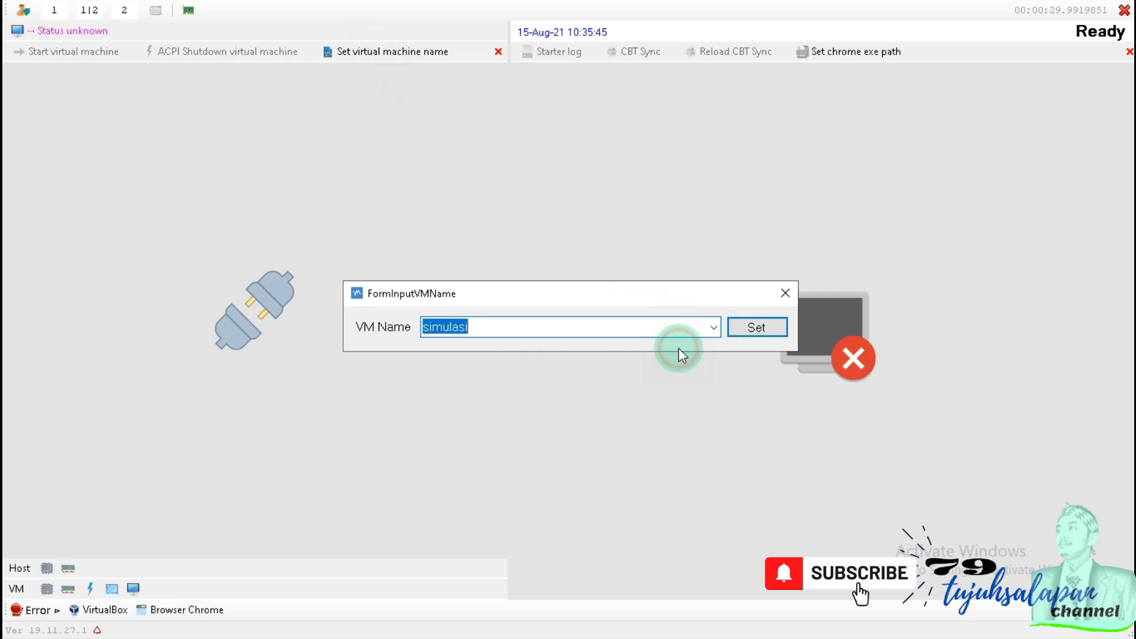
click(761, 327)
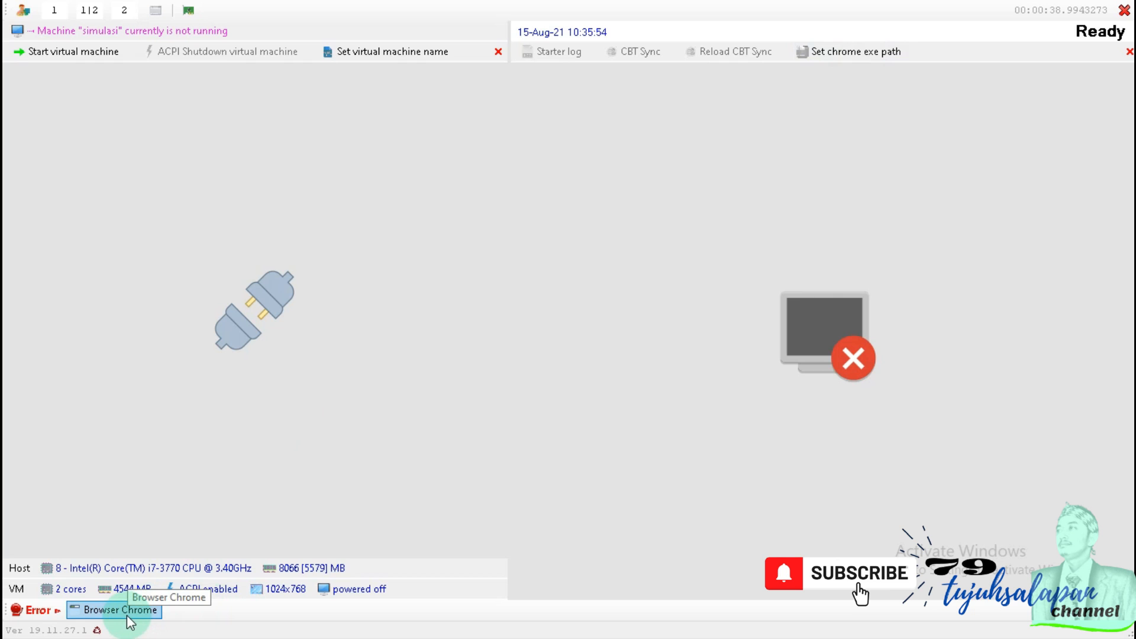
- Set the Chrome executable path to chrome.exe in Program Files\Google\Chrome\Application on Local Disk (C:)
click(865, 58)
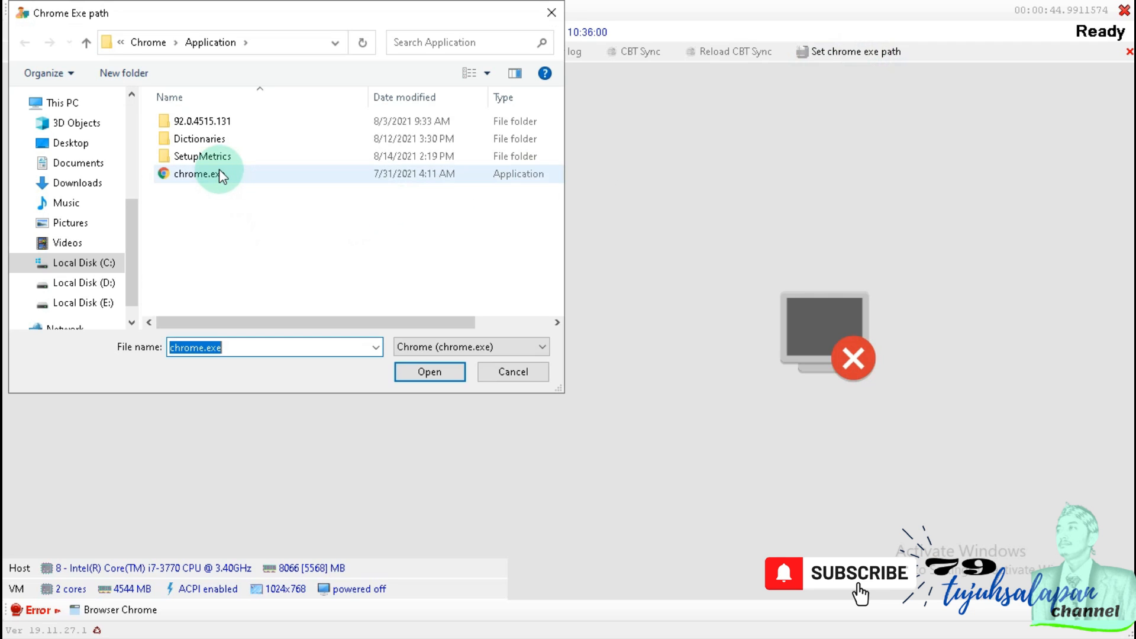
click(110, 265)
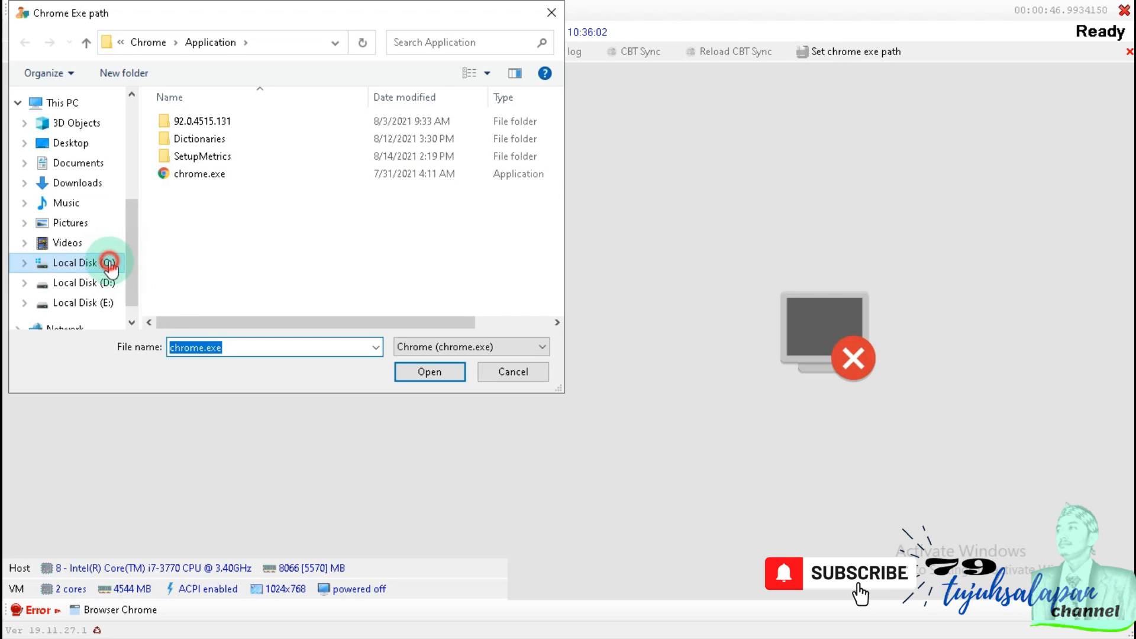
double_click(217, 174)
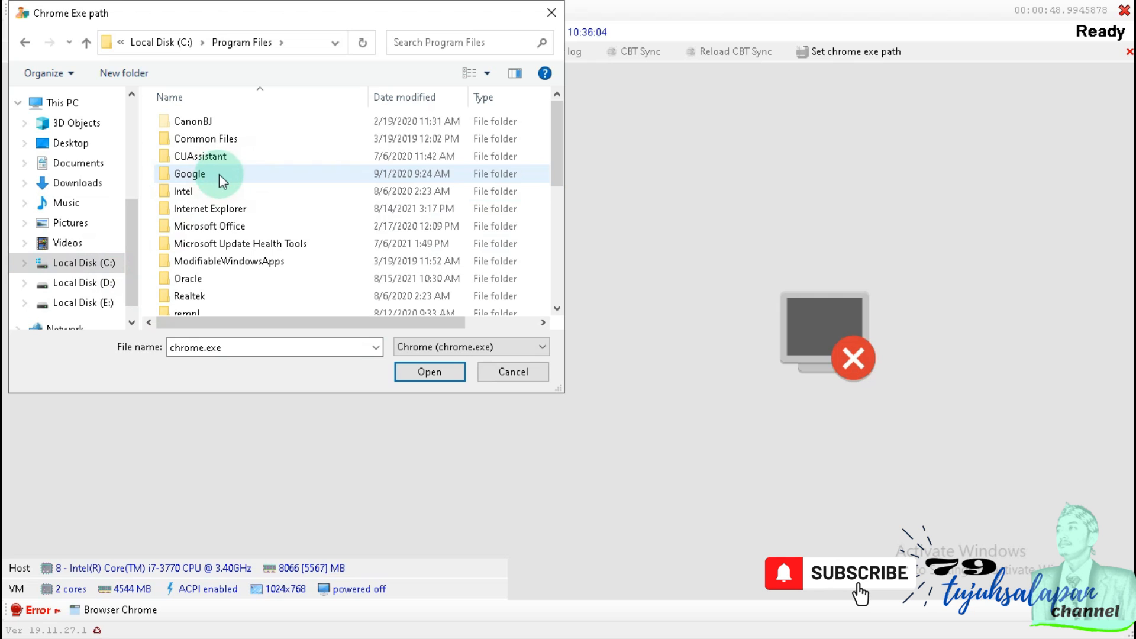
double_click(231, 174)
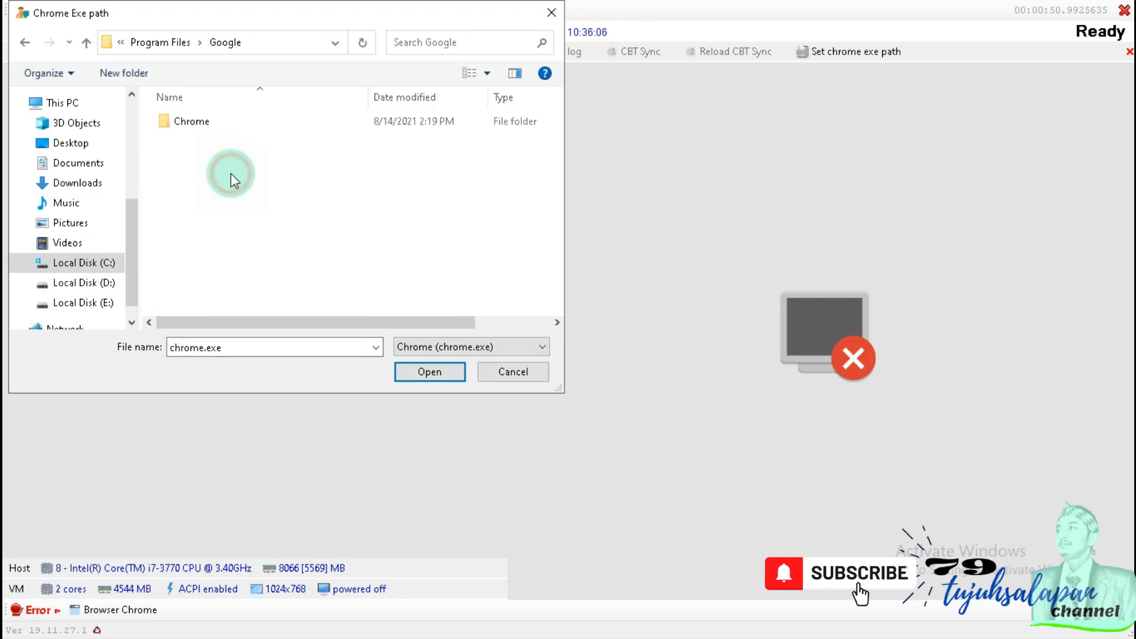
double_click(227, 124)
double_click(227, 122)
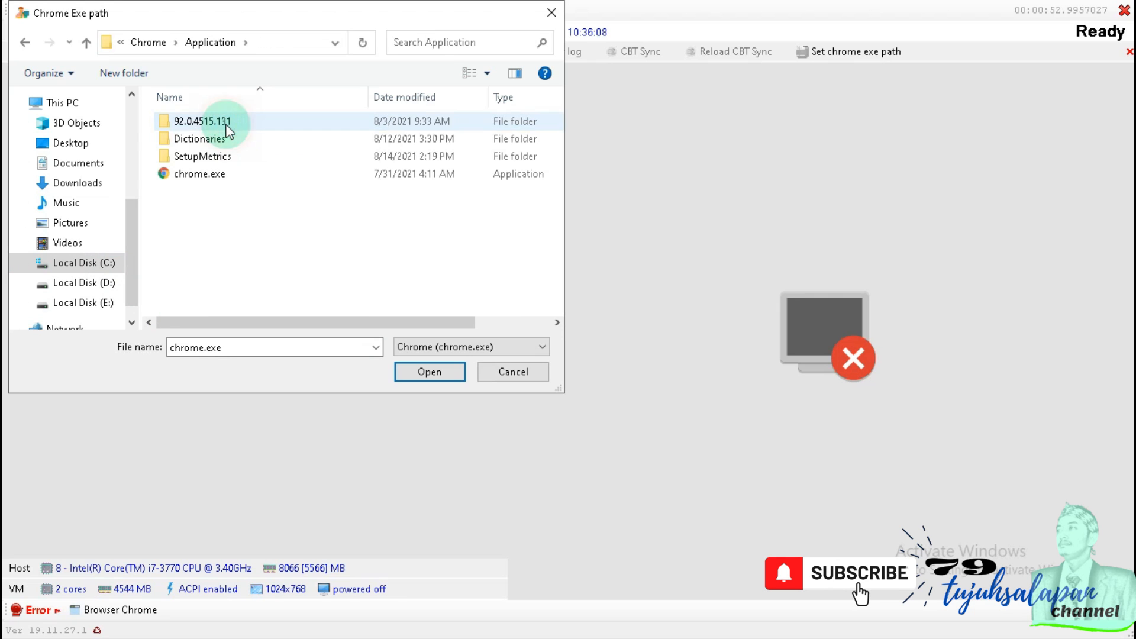
double_click(227, 172)
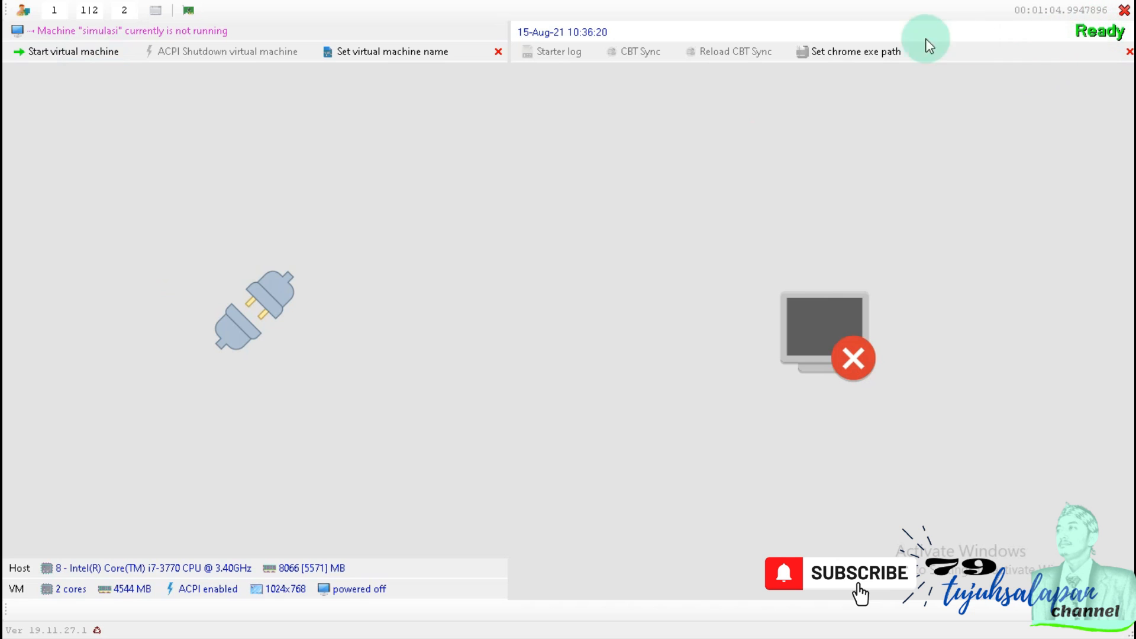
- Start the simulasi virtual machine and go through the ID Server and Password fields of the CBT Sync login
click(102, 67)
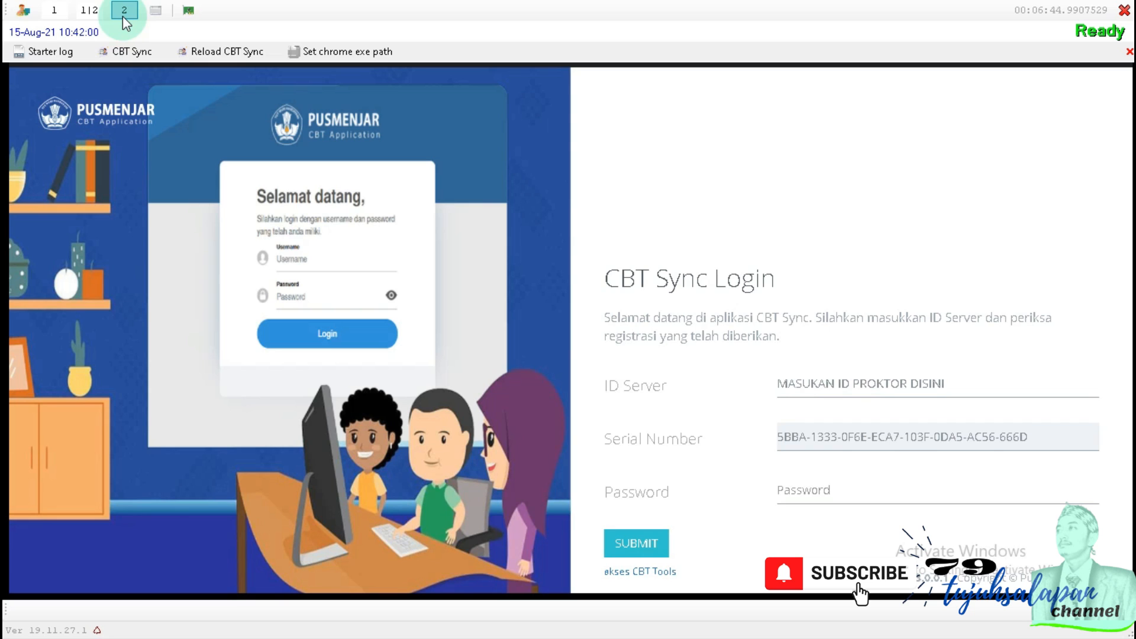
click(826, 387)
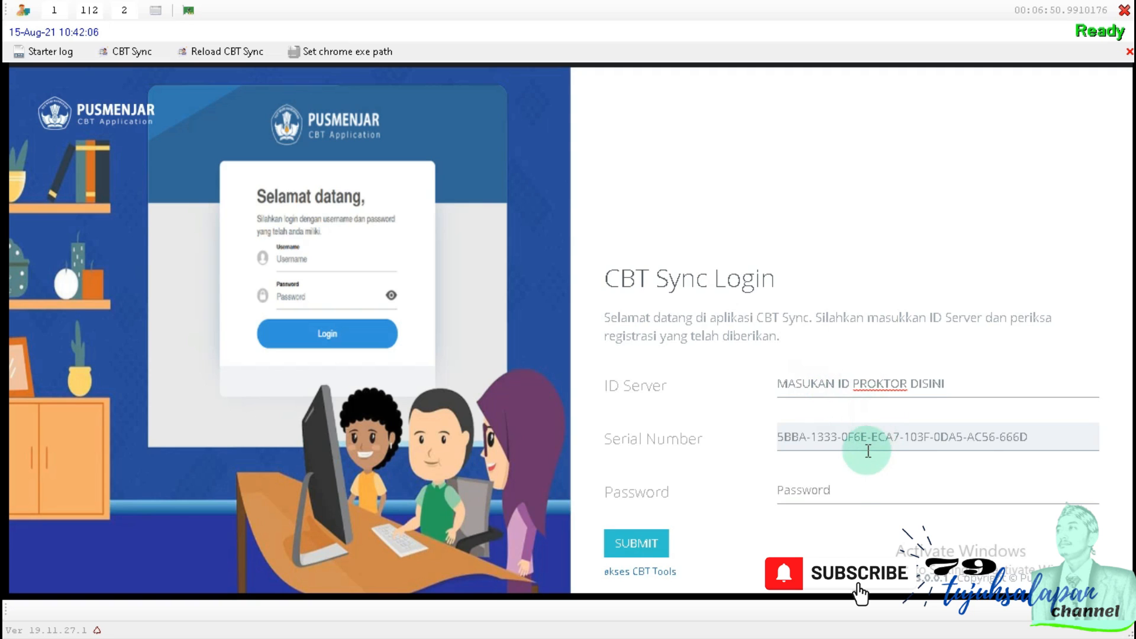
click(838, 494)
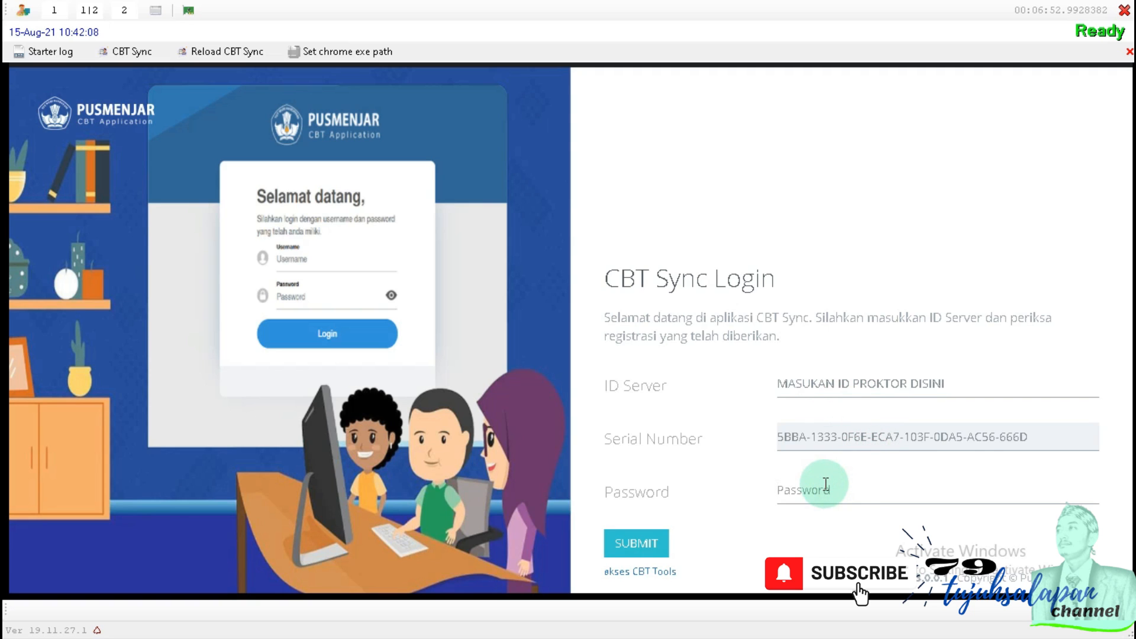